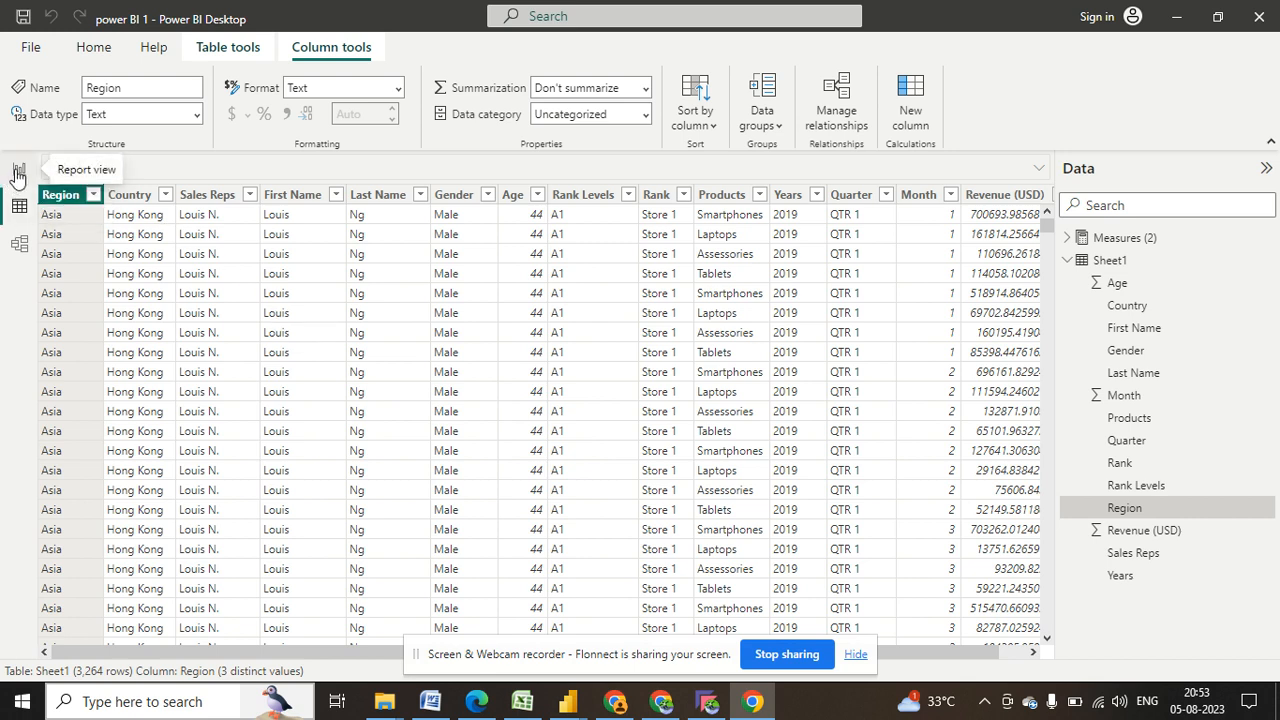
- Display the dashboard in report view and switch to the DataSet workbook in Excel
{"action": "left_click", "coordinate": [18, 172]}
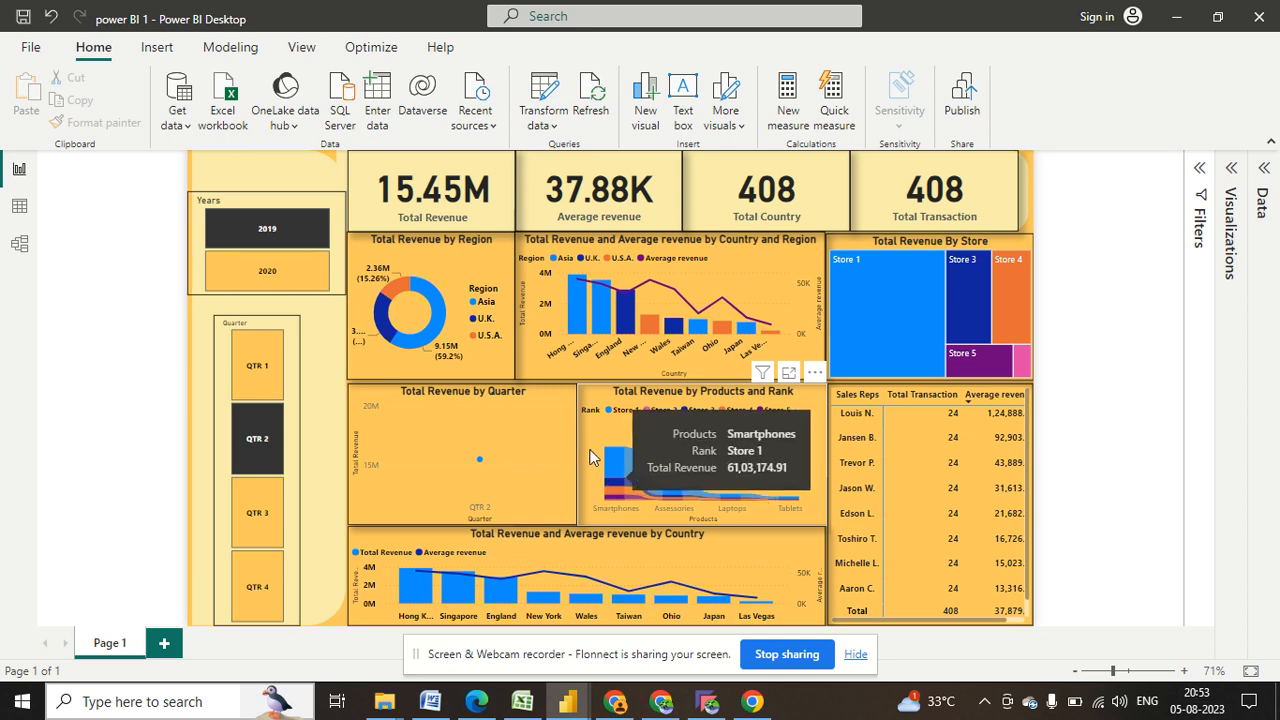
{"action": "left_click", "coordinate": [522, 701]}
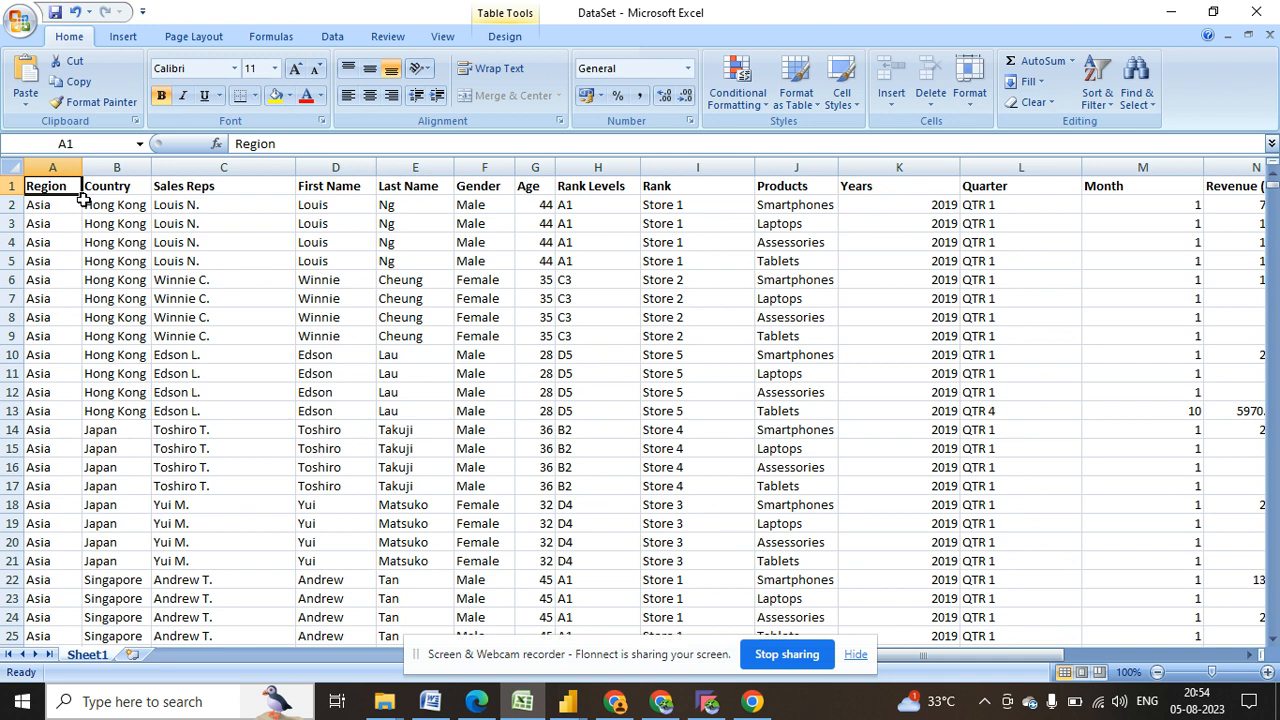
- Examine the dataset's column headers from Region through Years, including the first few Products entries
{"action": "key", "text": "Right"}
{"action": "key", "text": "Right"}
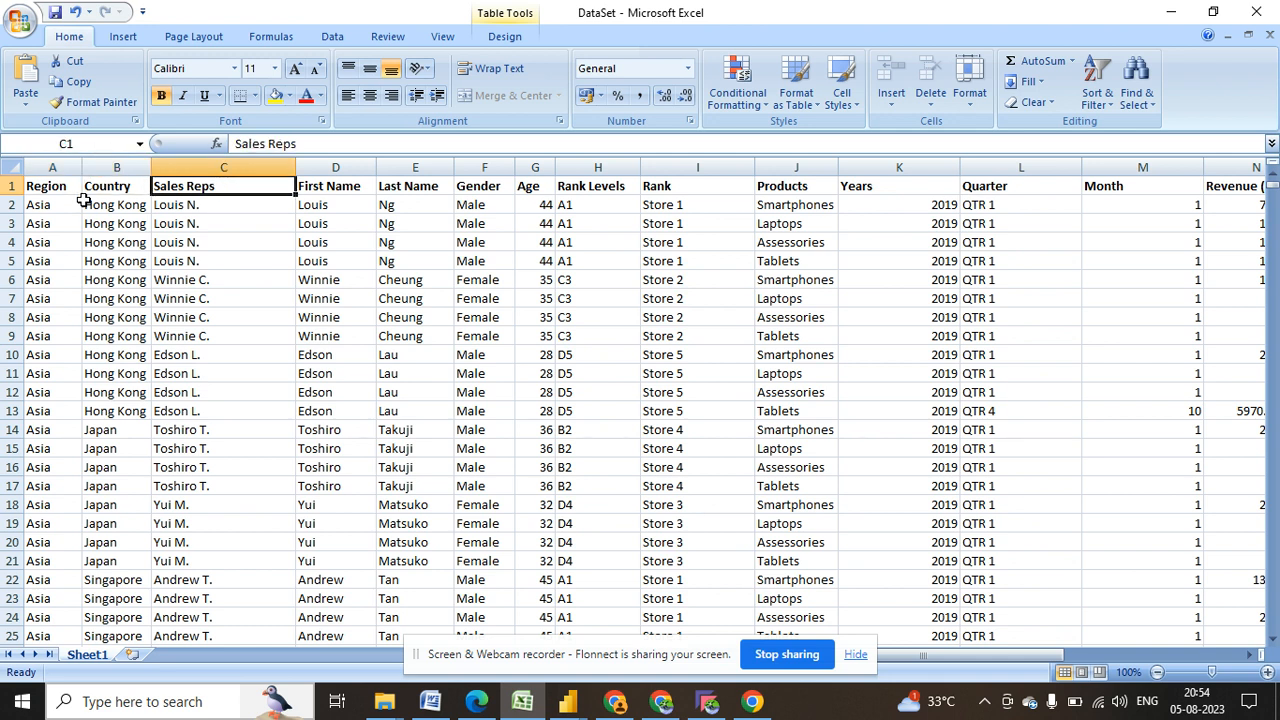
{"action": "key", "text": "Right"}
{"action": "key", "text": "Right"}
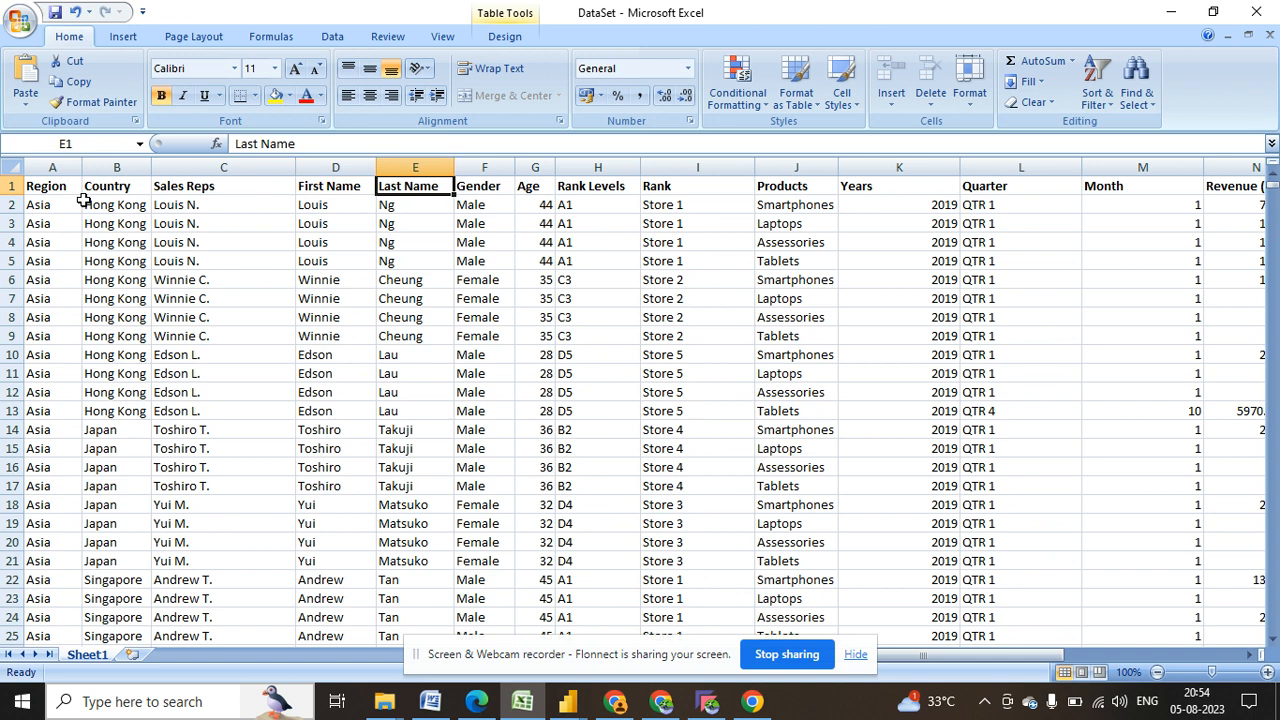
{"action": "key", "text": "Right"}
{"action": "key", "text": "Right"}
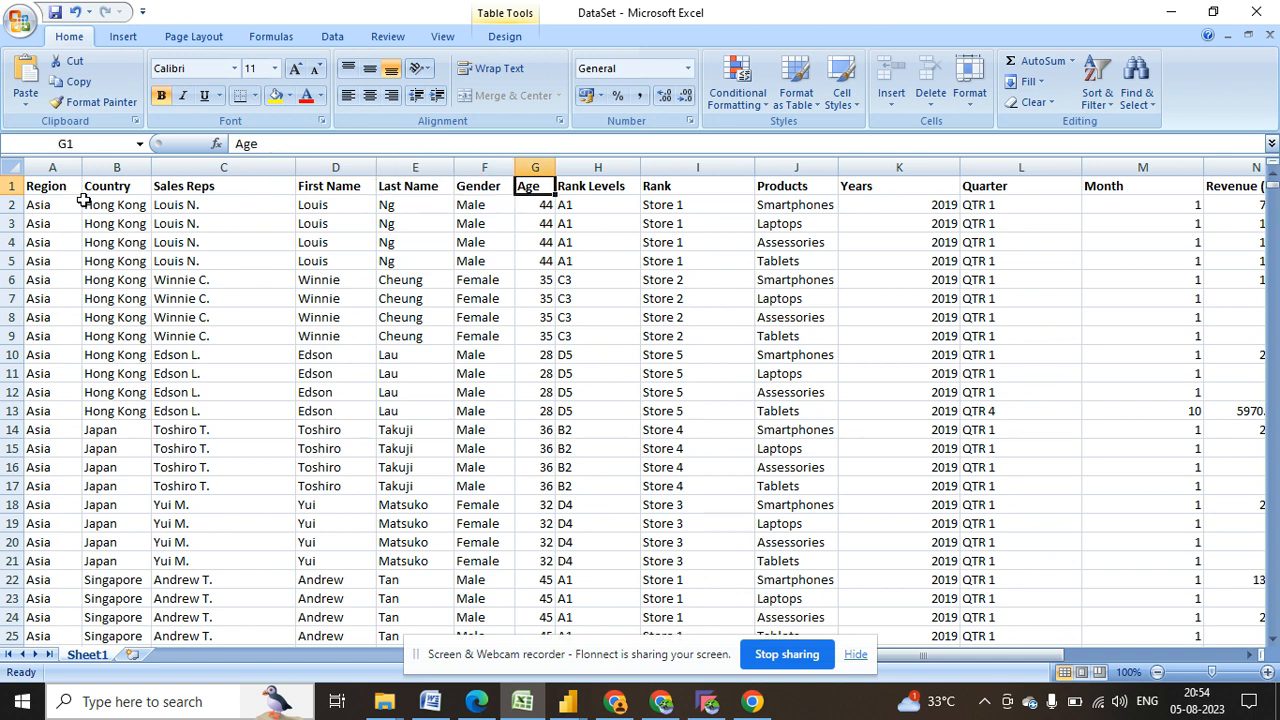
{"action": "key", "text": "Right"}
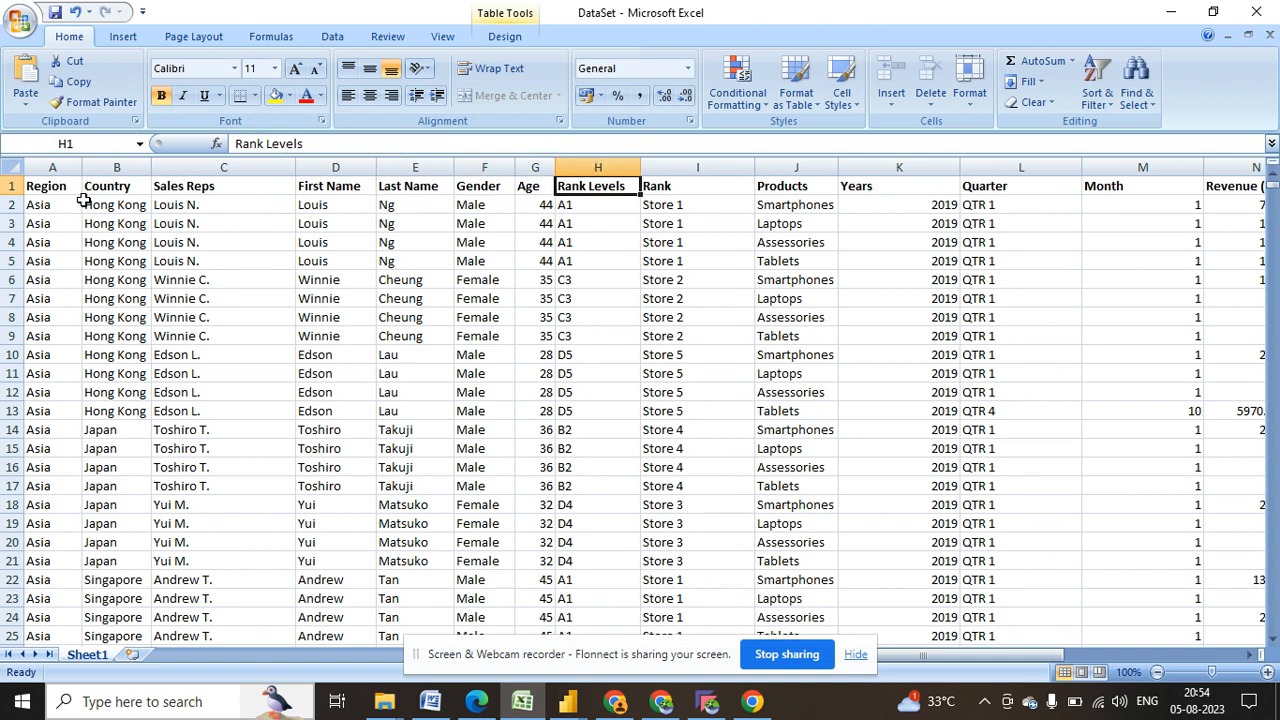
{"action": "key", "text": "Right"}
{"action": "key", "text": "Right"}
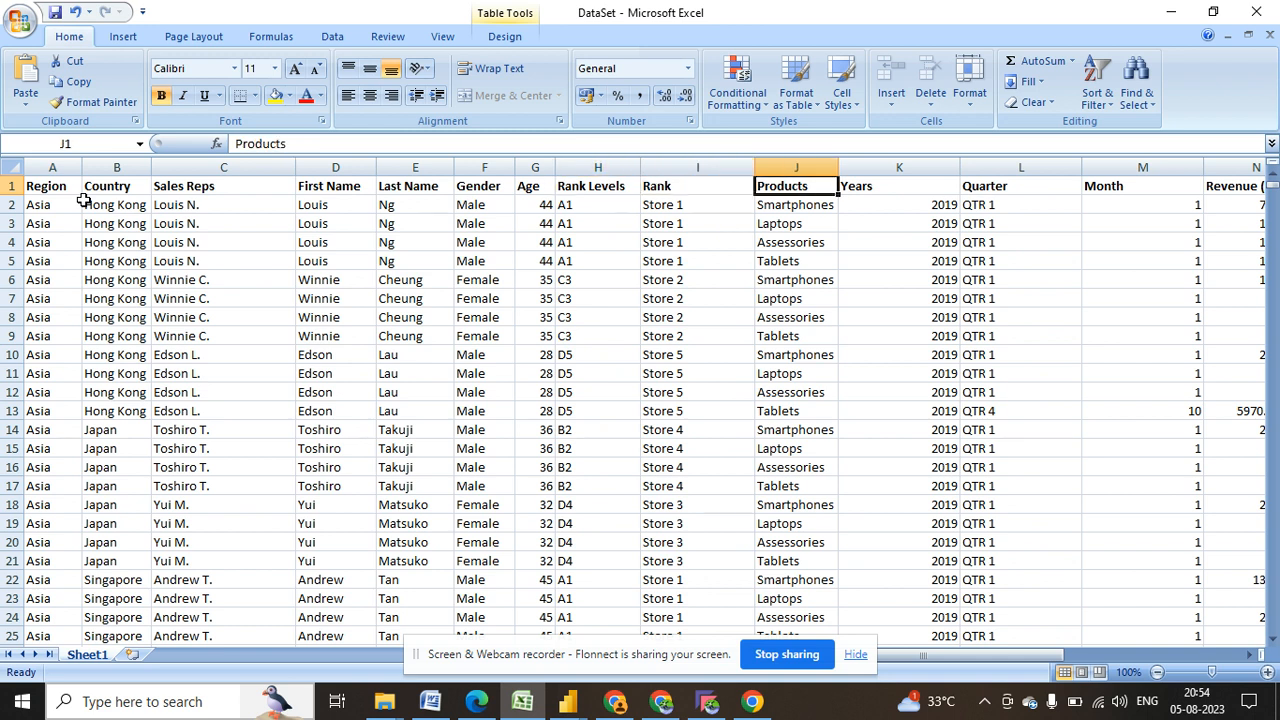
{"action": "key", "text": "Left"}
{"action": "key", "text": "Right"}
{"action": "key", "text": "Down"}
{"action": "key", "text": "Down"}
{"action": "key", "text": "Up"}
{"action": "key", "text": "Up"}
{"action": "key", "text": "Right"}
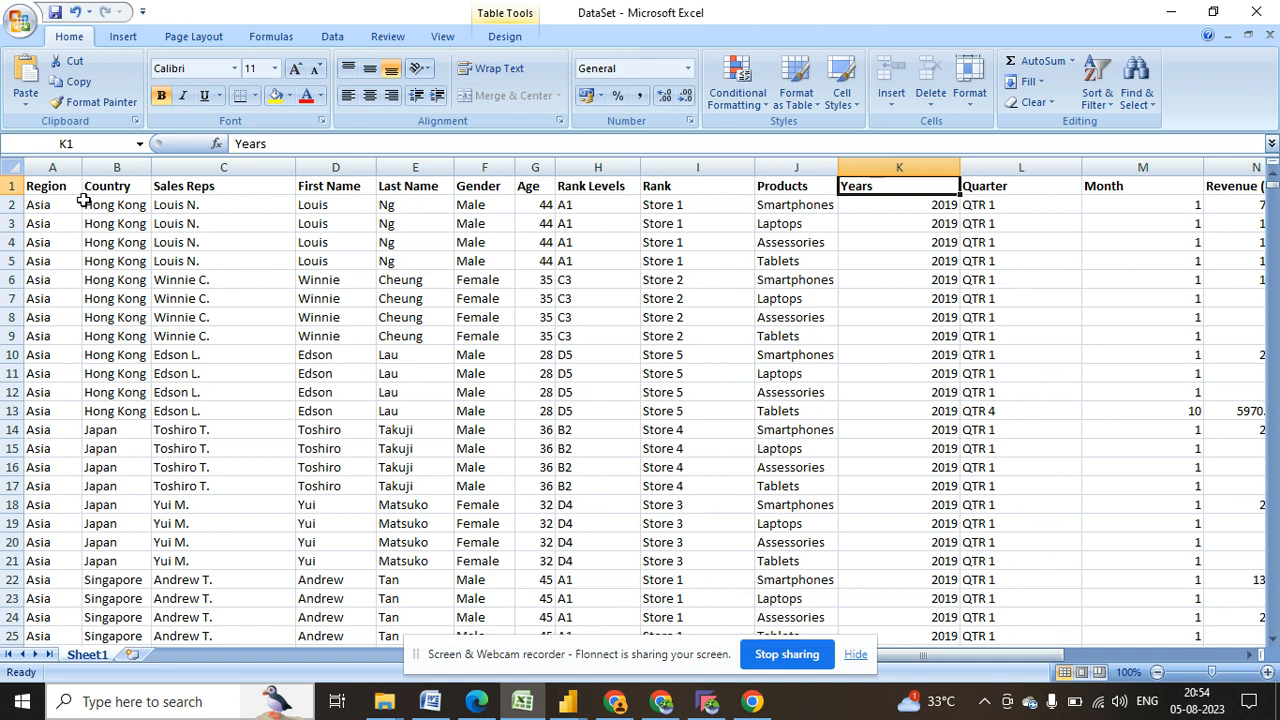
- Turn on filters for the dataset's headers and review the available values in the Years and Quarter columns
{"action": "key", "text": "ctrl+shift+l"}
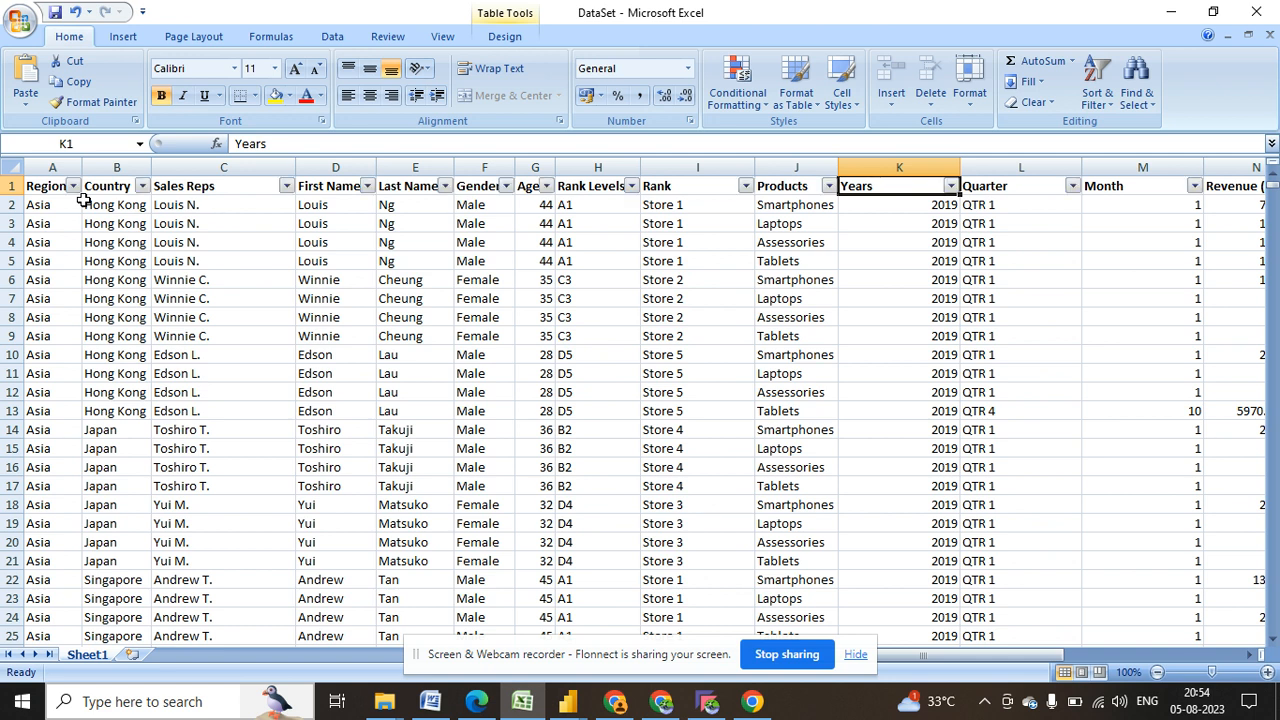
{"action": "key", "text": "alt+Down"}
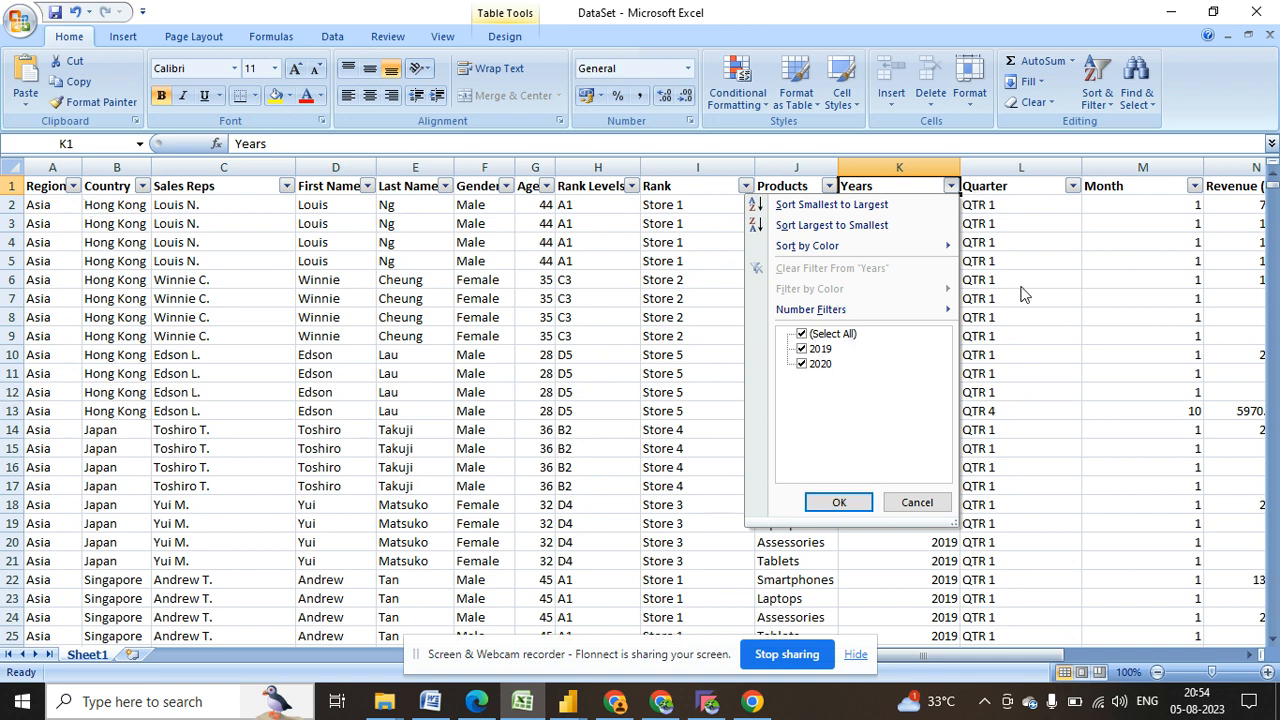
{"action": "key", "text": "Escape"}
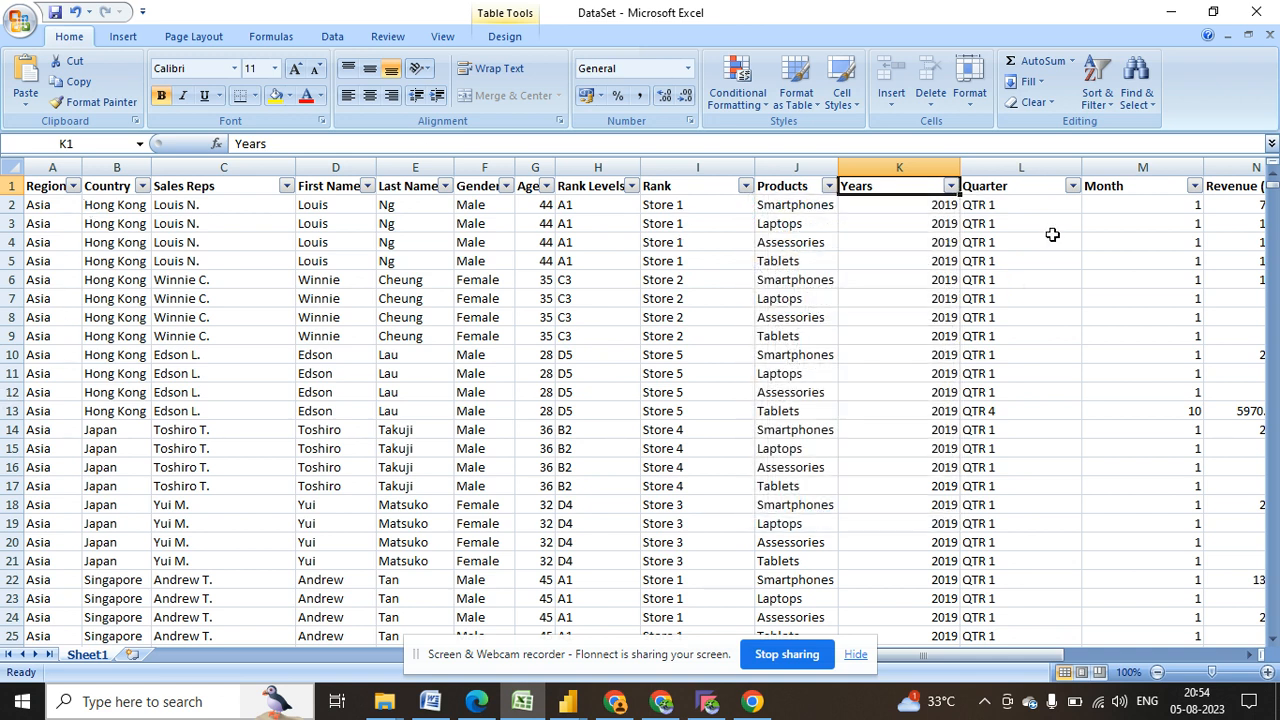
{"action": "left_click", "coordinate": [1072, 187]}
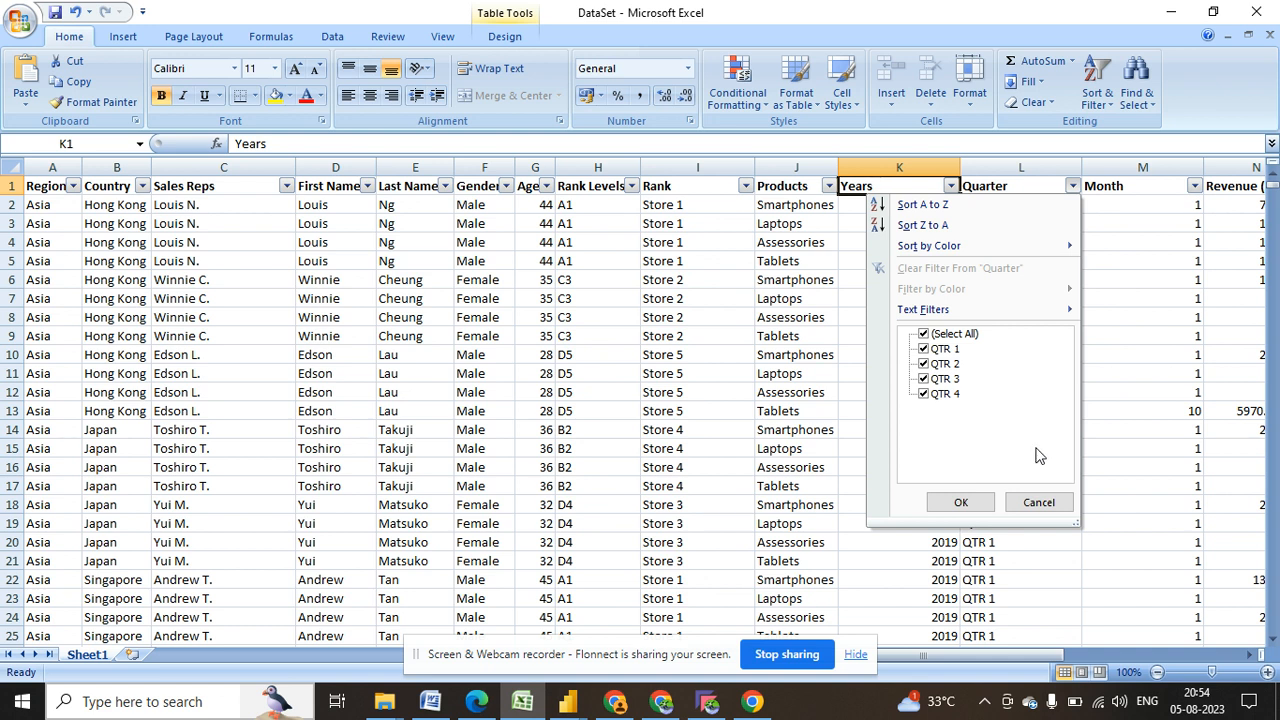
{"action": "left_click", "coordinate": [1040, 503]}
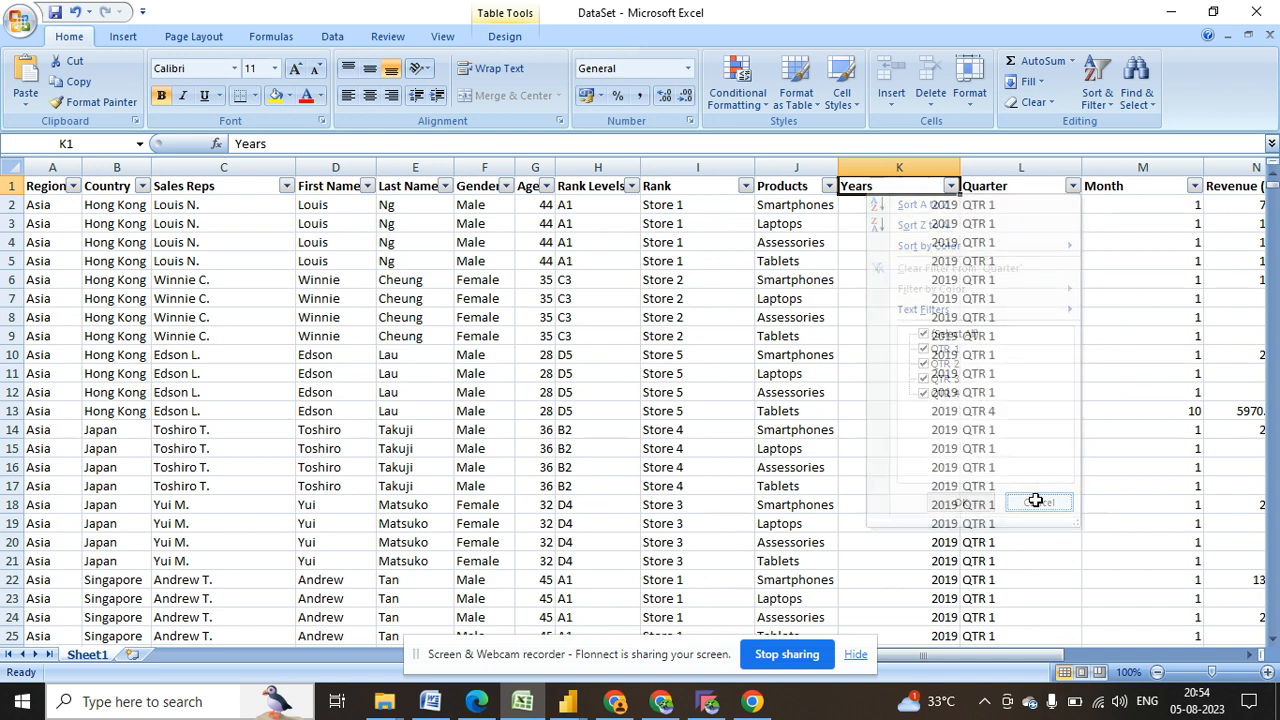
- Examine the Month and Revenue (USD) columns, and return to the Region column
{"action": "left_click", "coordinate": [1115, 167]}
{"action": "key", "text": "Down"}
{"action": "key", "text": "Down"}
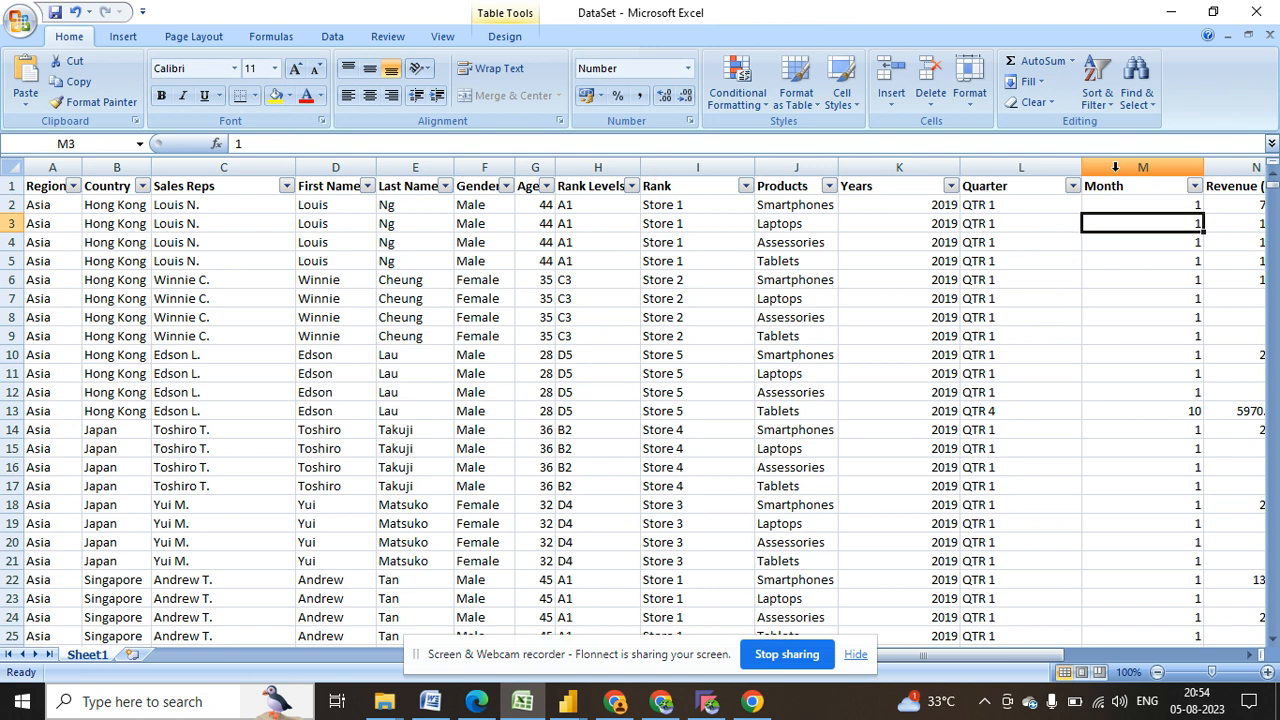
{"action": "key", "text": "Right"}
{"action": "key", "text": "Right"}
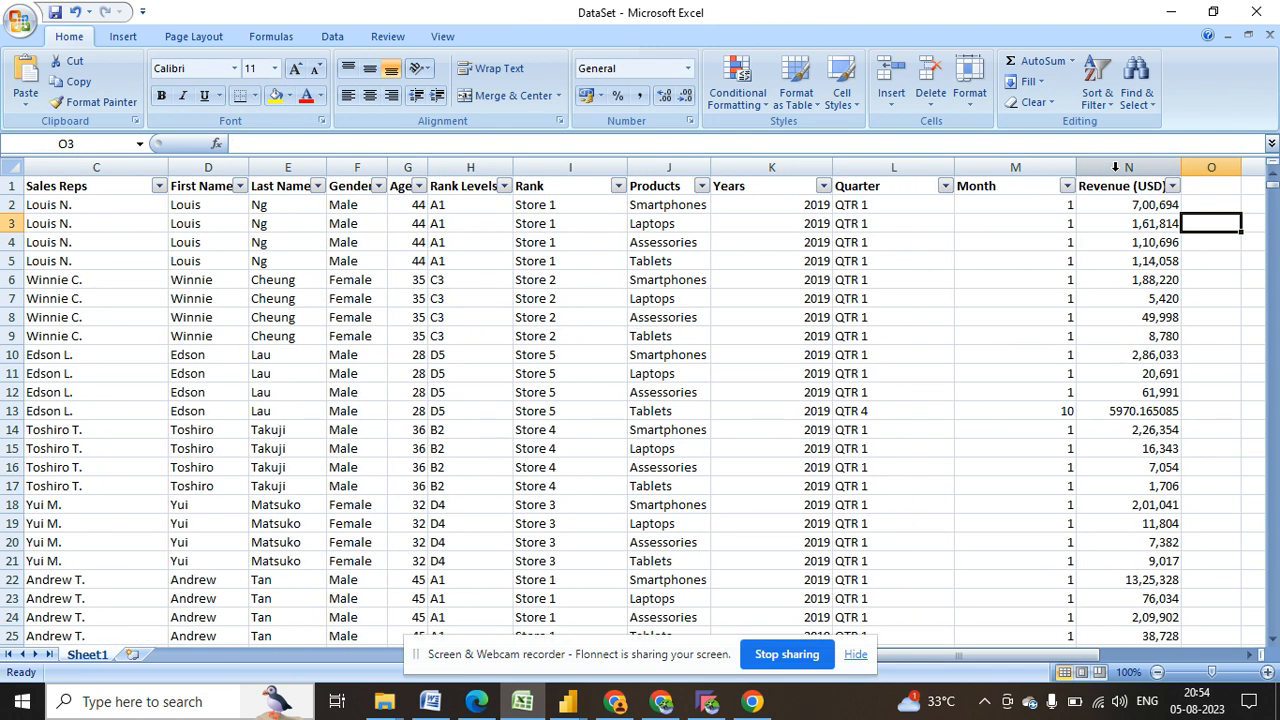
{"action": "key", "text": "Left"}
{"action": "key", "text": "Left"}
{"action": "key", "text": "Left"}
{"action": "key", "text": "Left"}
{"action": "key", "text": "Left"}
{"action": "key", "text": "Left"}
{"action": "key", "text": "Left"}
{"action": "key", "text": "Left"}
{"action": "key", "text": "Left"}
{"action": "key", "text": "Left"}
{"action": "key", "text": "Left"}
{"action": "key", "text": "Left"}
{"action": "key", "text": "Left"}
{"action": "key", "text": "Left"}
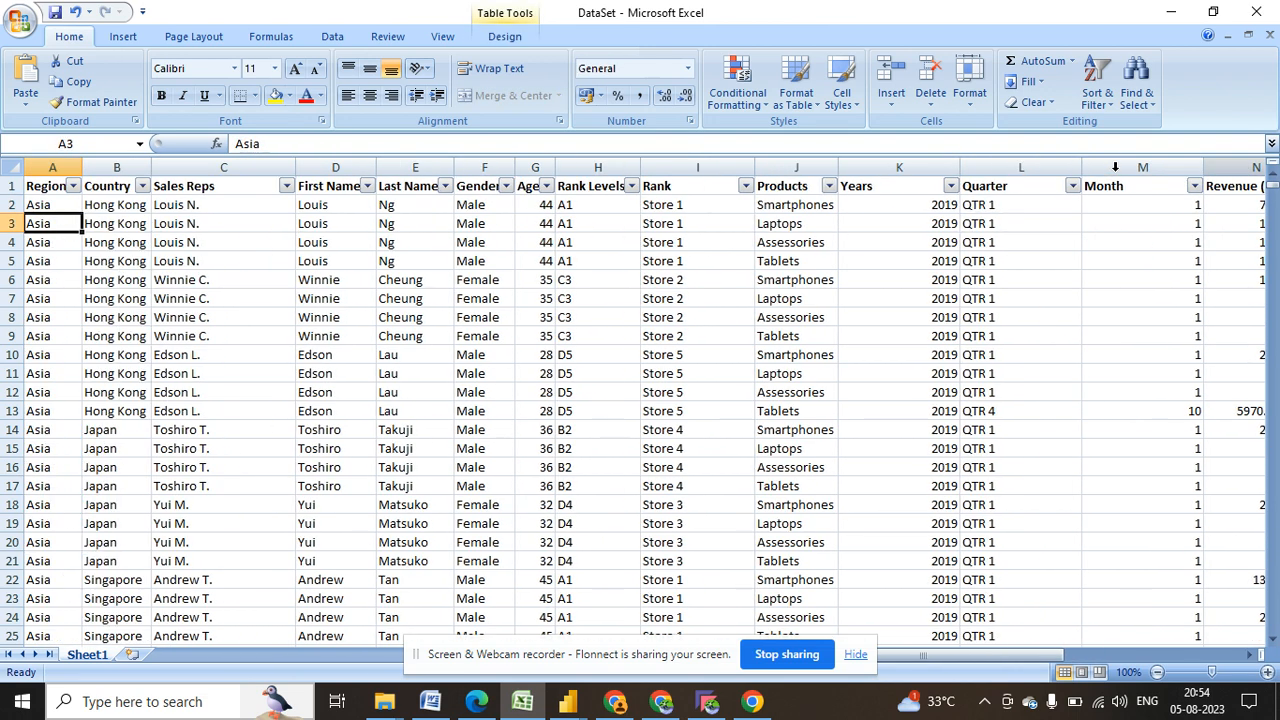
- Turn off the filters on the dataset's header row and switch back to Power BI Desktop
{"action": "key", "text": "Up"}
{"action": "key", "text": "Up"}
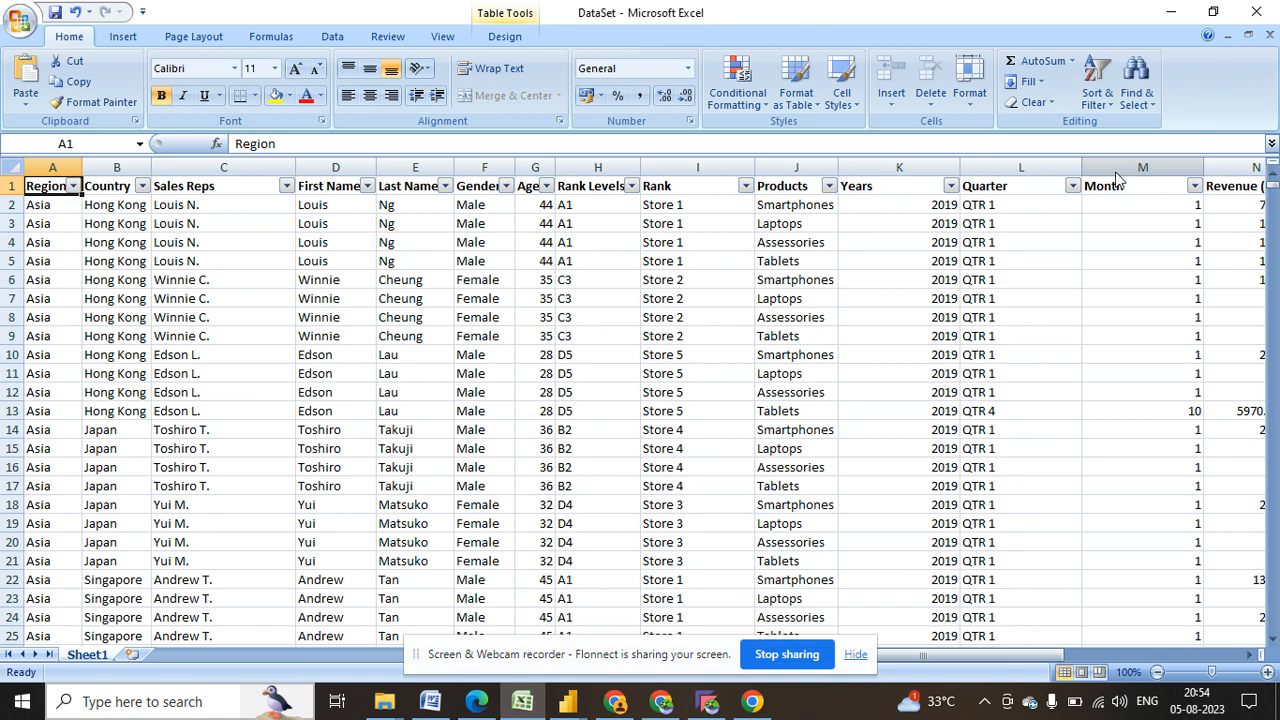
{"action": "key", "text": "ctrl+shift+l"}
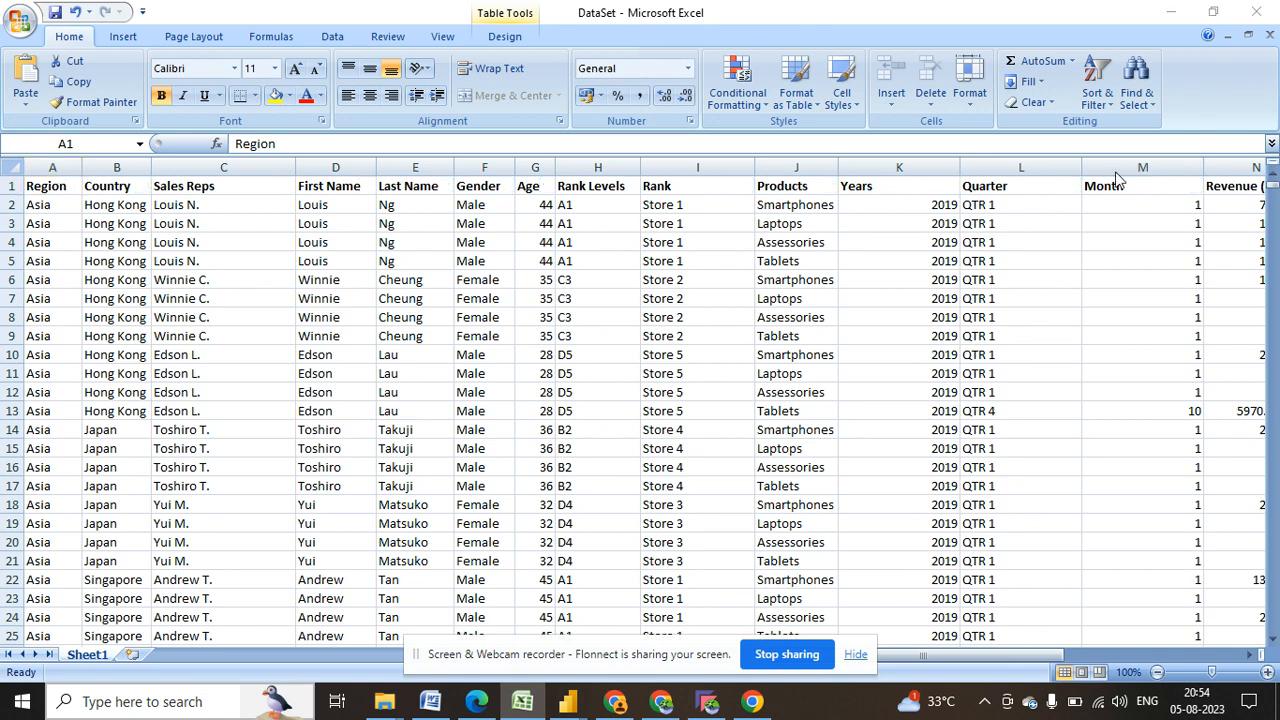
{"action": "key", "text": "alt+Tab"}
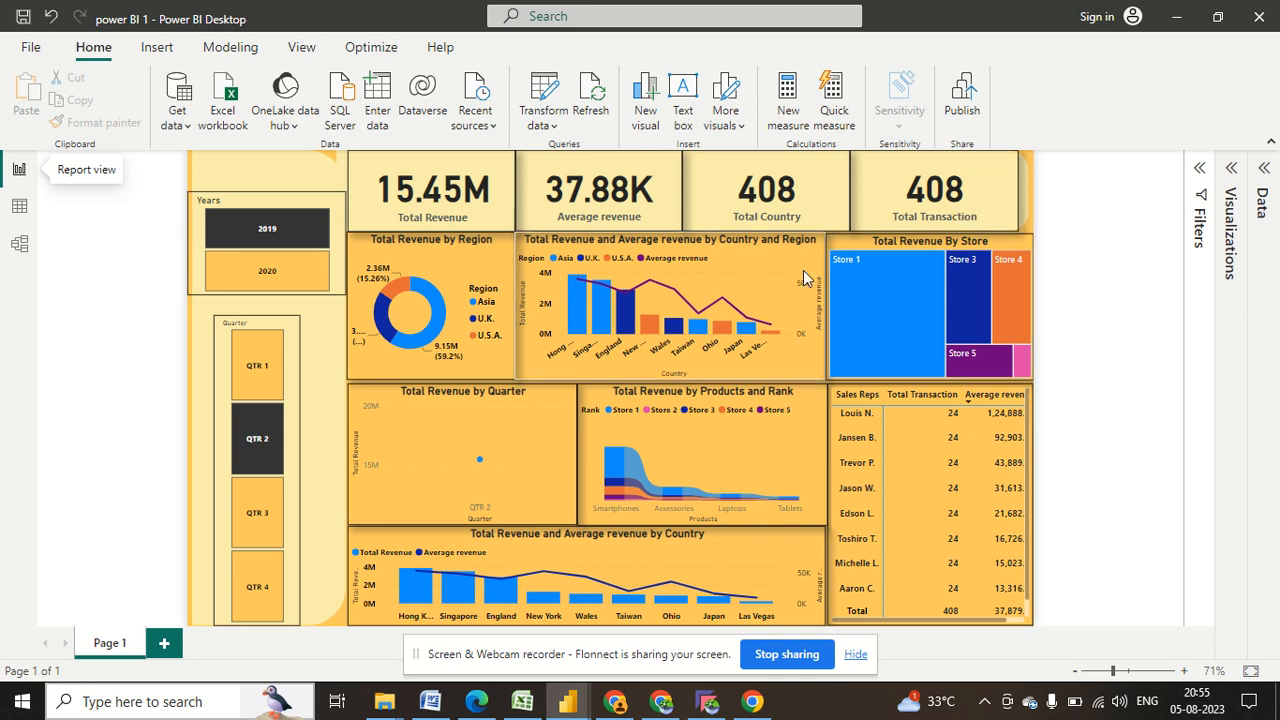
- Show the model's data fields and expand the Measures (2) and Sheet1 tables to review their contents
{"action": "left_click", "coordinate": [1270, 198]}
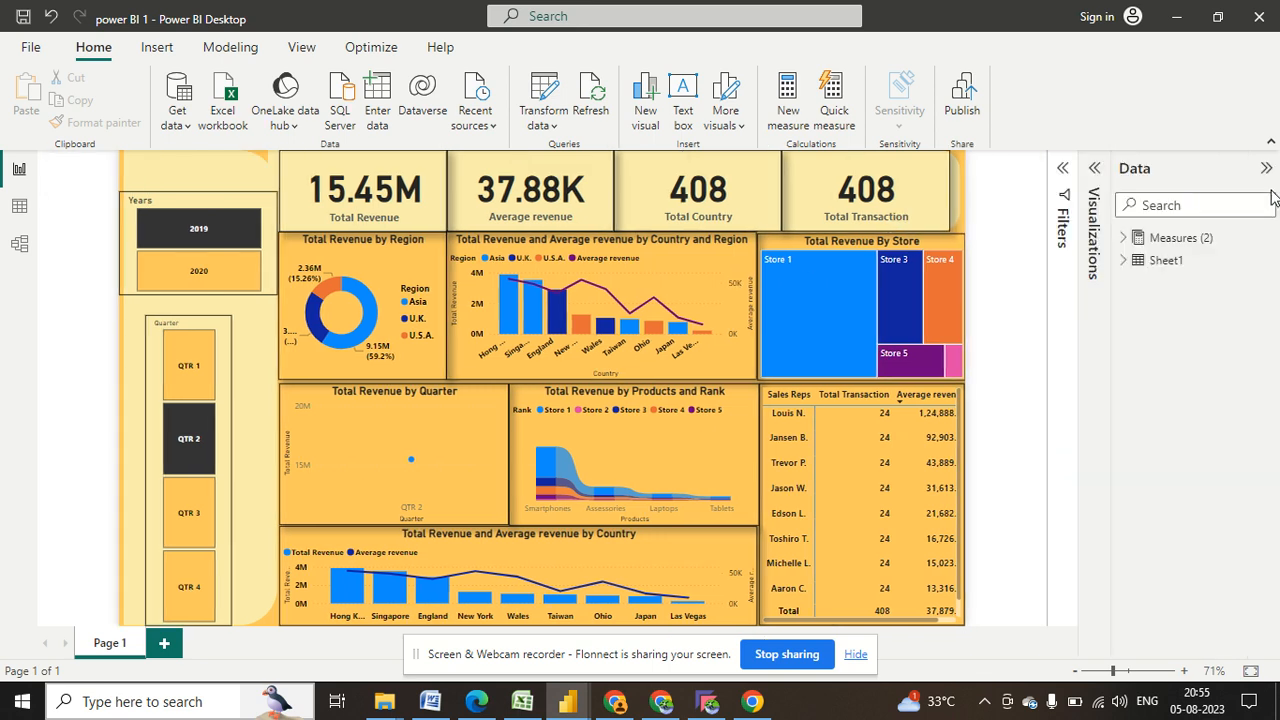
{"action": "left_click", "coordinate": [1124, 239]}
{"action": "left_click", "coordinate": [1124, 350]}
{"action": "scroll", "coordinate": [1146, 455], "scroll_direction": "down", "scroll_amount": 1}
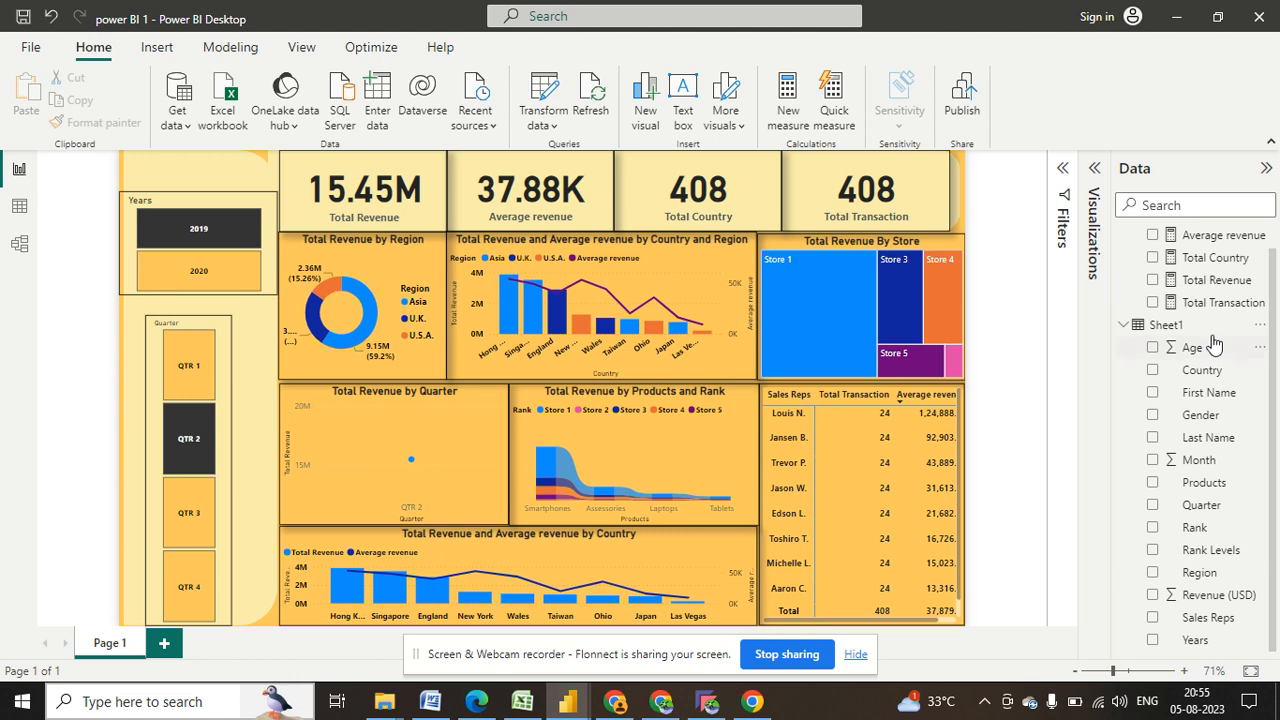
{"action": "scroll", "coordinate": [1212, 340], "scroll_direction": "up", "scroll_amount": 1}
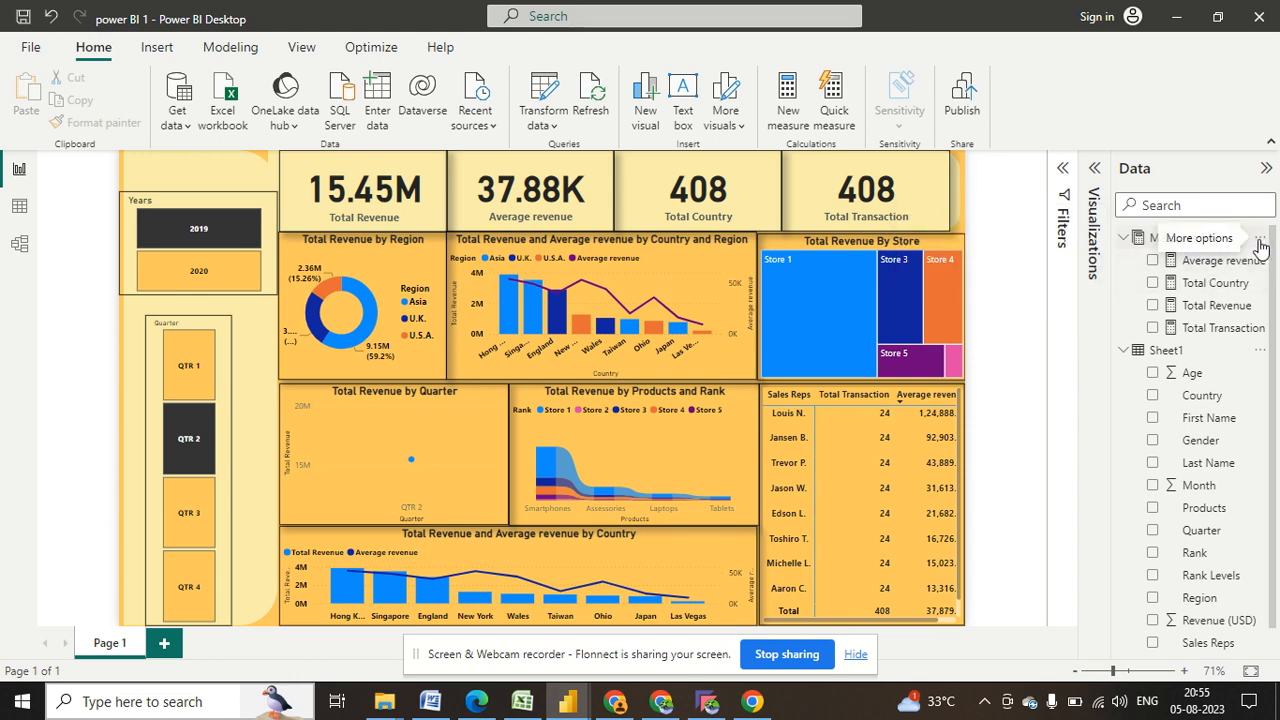
- Create a new measure in the Measures (2) table and name it "Total no. of represntative" in its formula
{"action": "left_click", "coordinate": [1260, 240]}
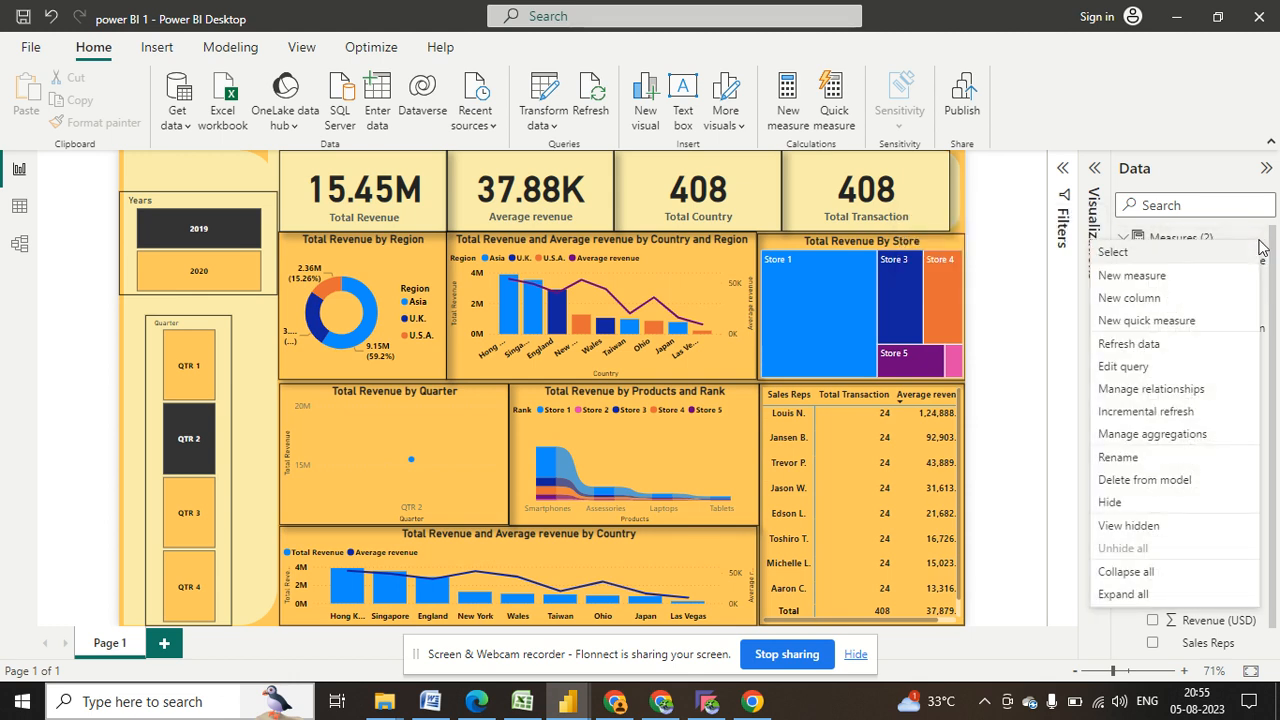
{"action": "left_click", "coordinate": [1157, 276]}
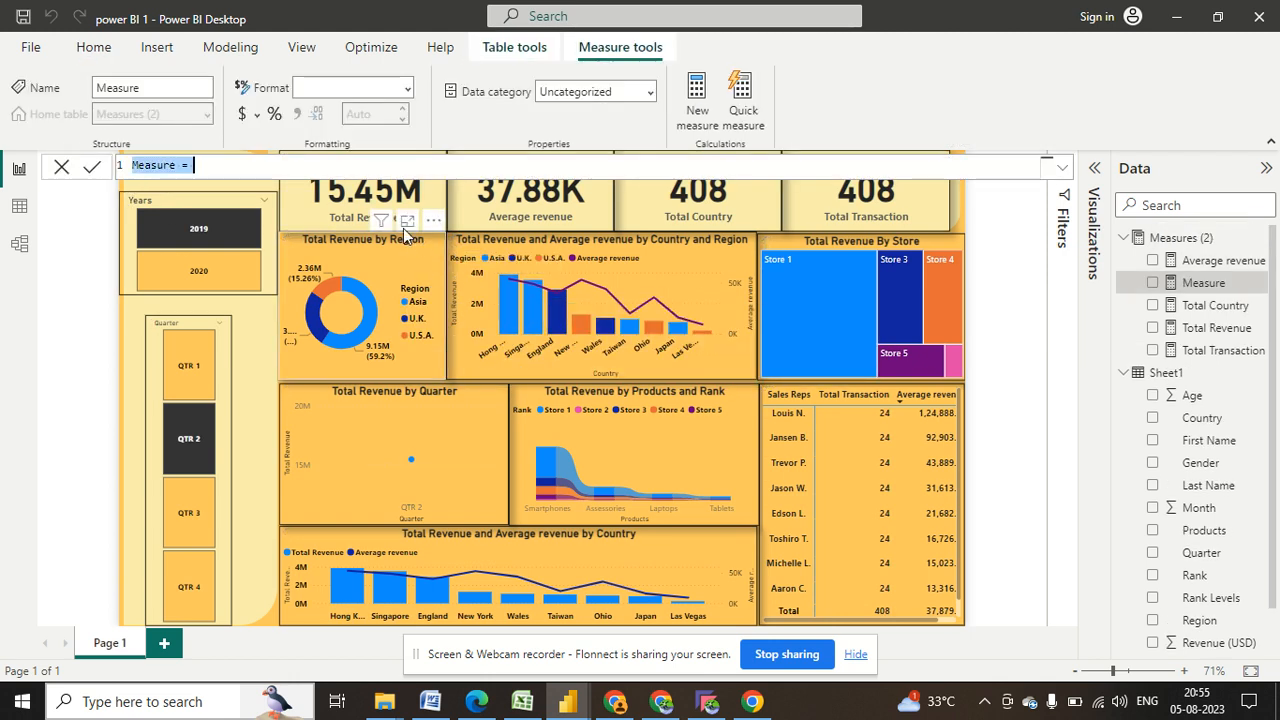
{"action": "left_click", "coordinate": [182, 165]}
{"action": "key", "text": "BackSpace"}
{"action": "key", "text": "BackSpace"}
{"action": "key", "text": "BackSpace"}
{"action": "key", "text": "BackSpace"}
{"action": "key", "text": "BackSpace"}
{"action": "key", "text": "BackSpace"}
{"action": "key", "text": "BackSpace"}
{"action": "key", "text": "BackSpace"}
{"action": "key", "text": "BackSpace"}
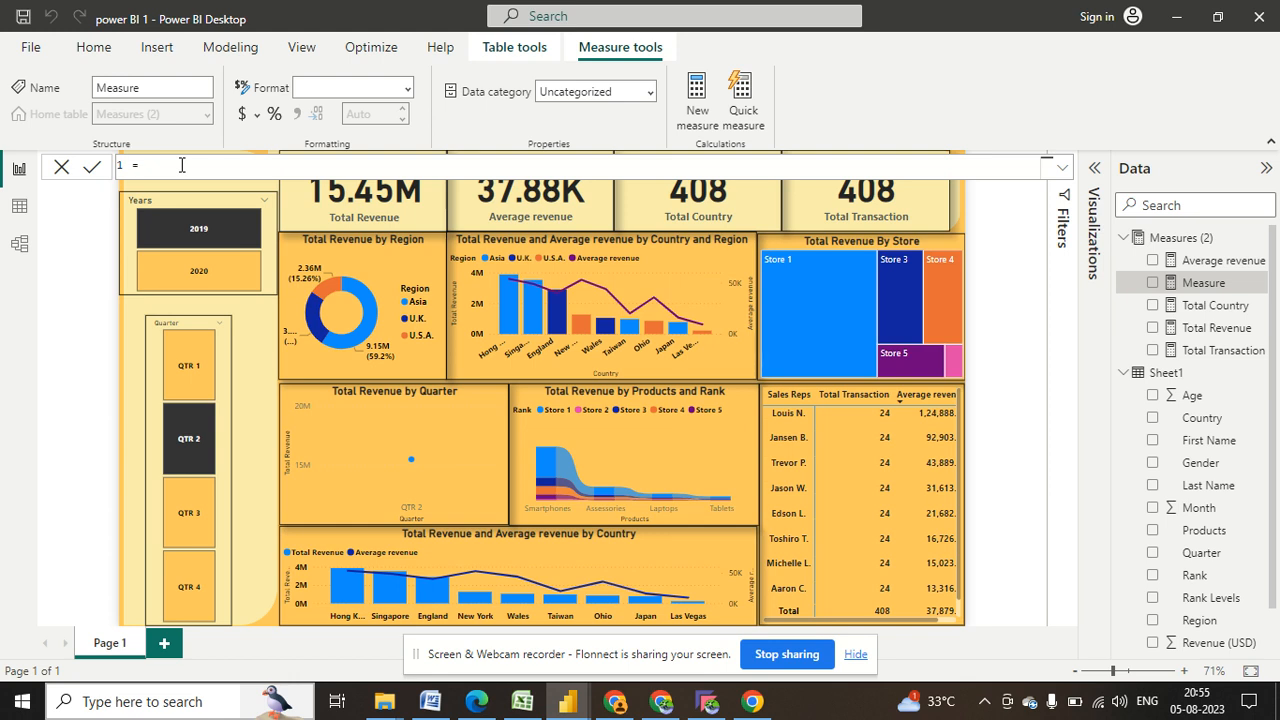
{"action": "key", "text": "BackSpace"}
{"action": "type", "text": "Total no. of represntative = "}
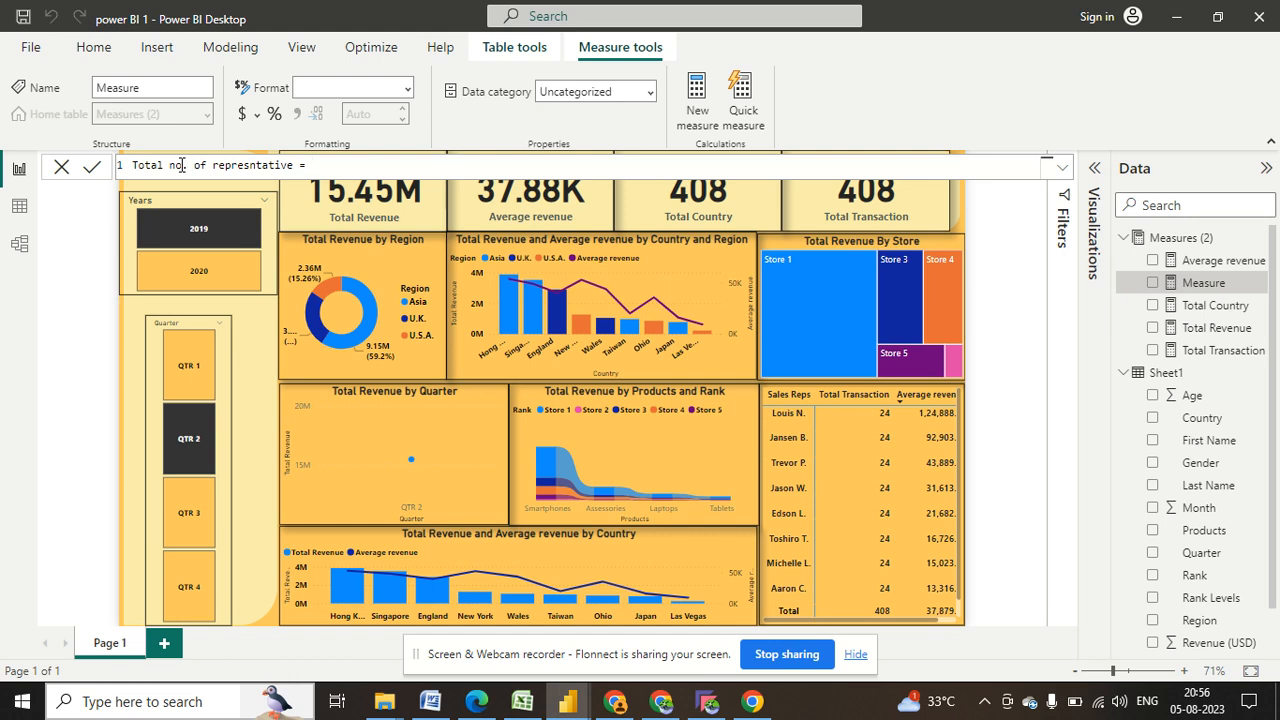
- Define the new measure as COUNT(Sheet1[Sales Reps]) and commit the formula
{"action": "type", "text": "COUNT("}
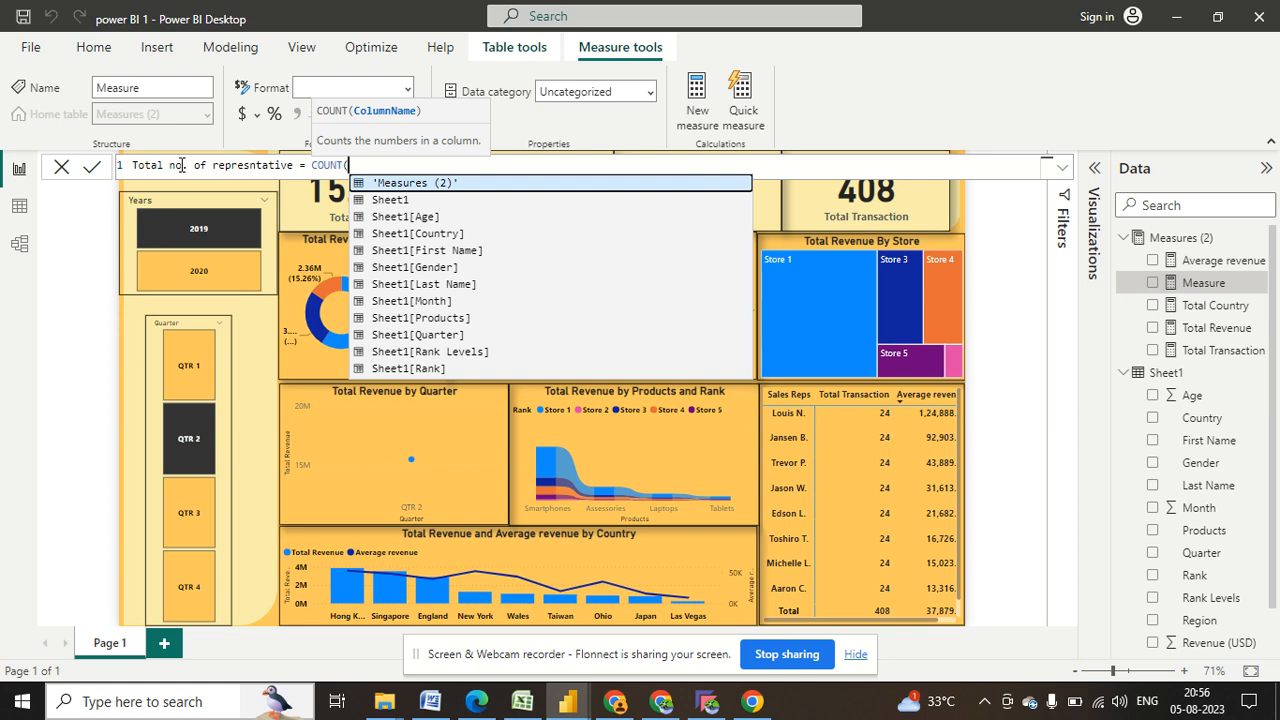
{"action": "key", "text": "Down"}
{"action": "key", "text": "Down"}
{"action": "key", "text": "Down"}
{"action": "key", "text": "Down"}
{"action": "key", "text": "Down"}
{"action": "key", "text": "Down"}
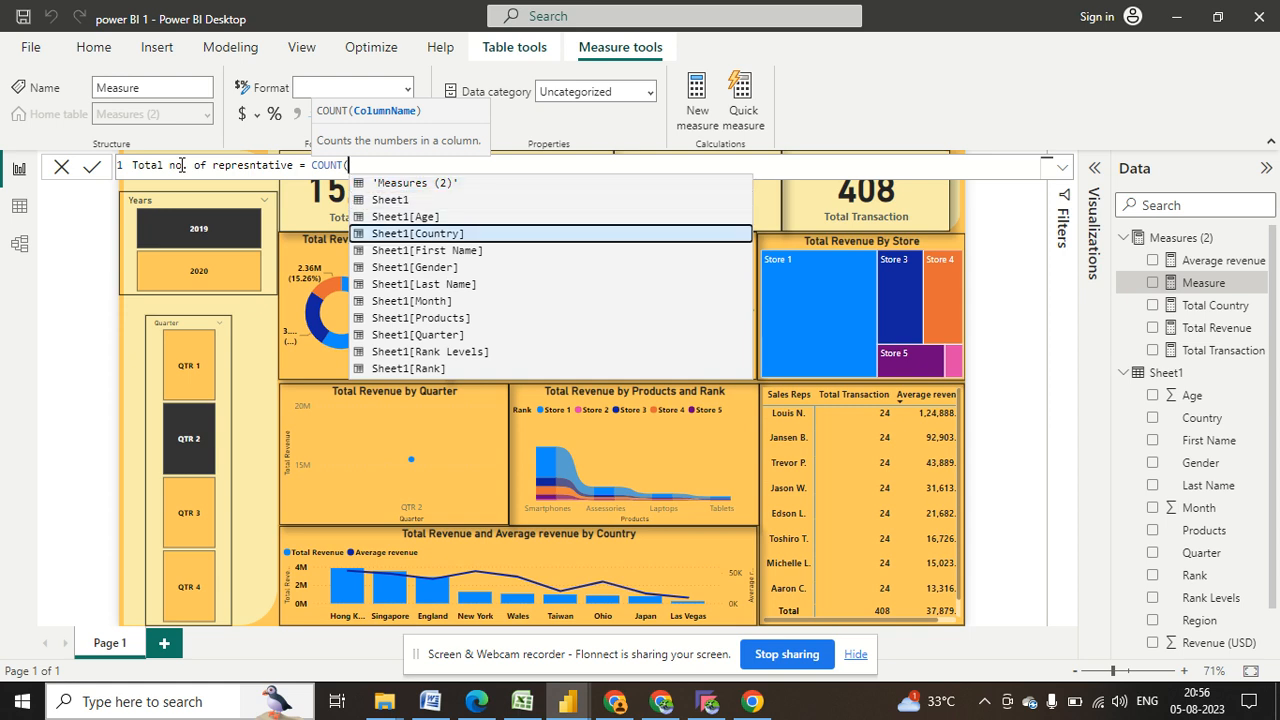
{"action": "key", "text": "Down"}
{"action": "key", "text": "Down"}
{"action": "key", "text": "Down"}
{"action": "key", "text": "Down"}
{"action": "key", "text": "Down"}
{"action": "key", "text": "Down"}
{"action": "key", "text": "Down"}
{"action": "key", "text": "Down"}
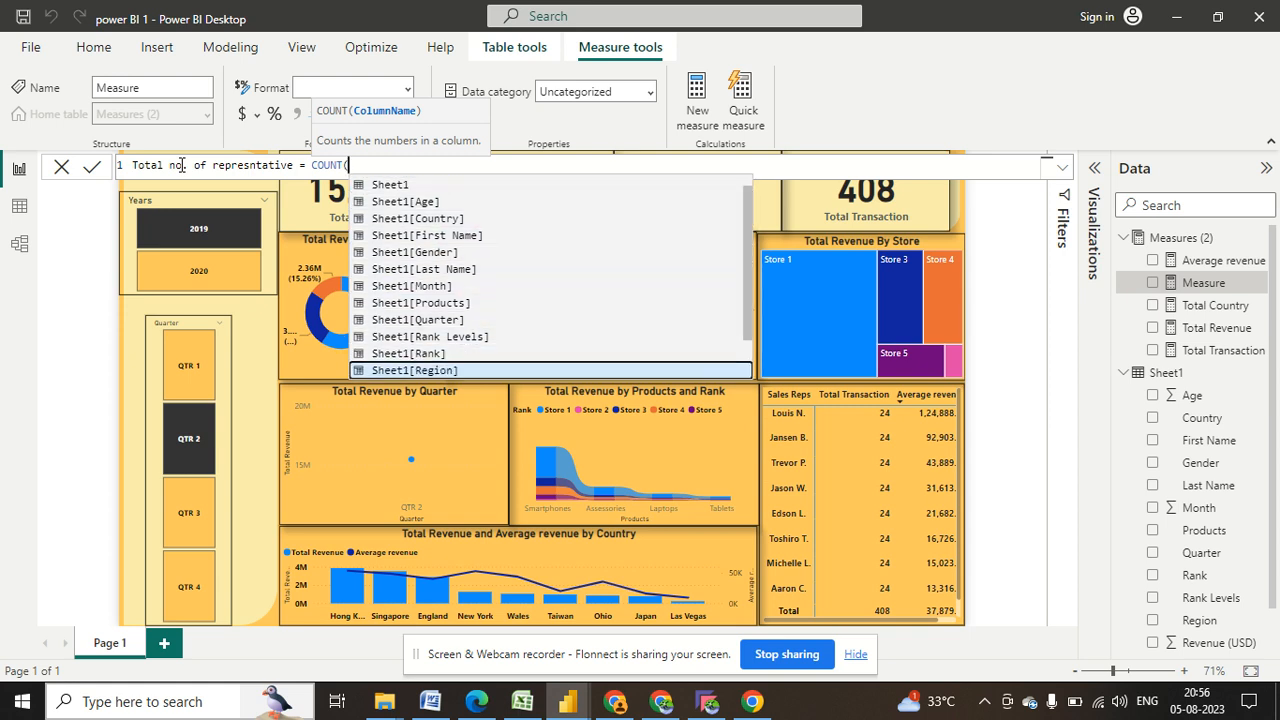
{"action": "key", "text": "Down"}
{"action": "key", "text": "Up"}
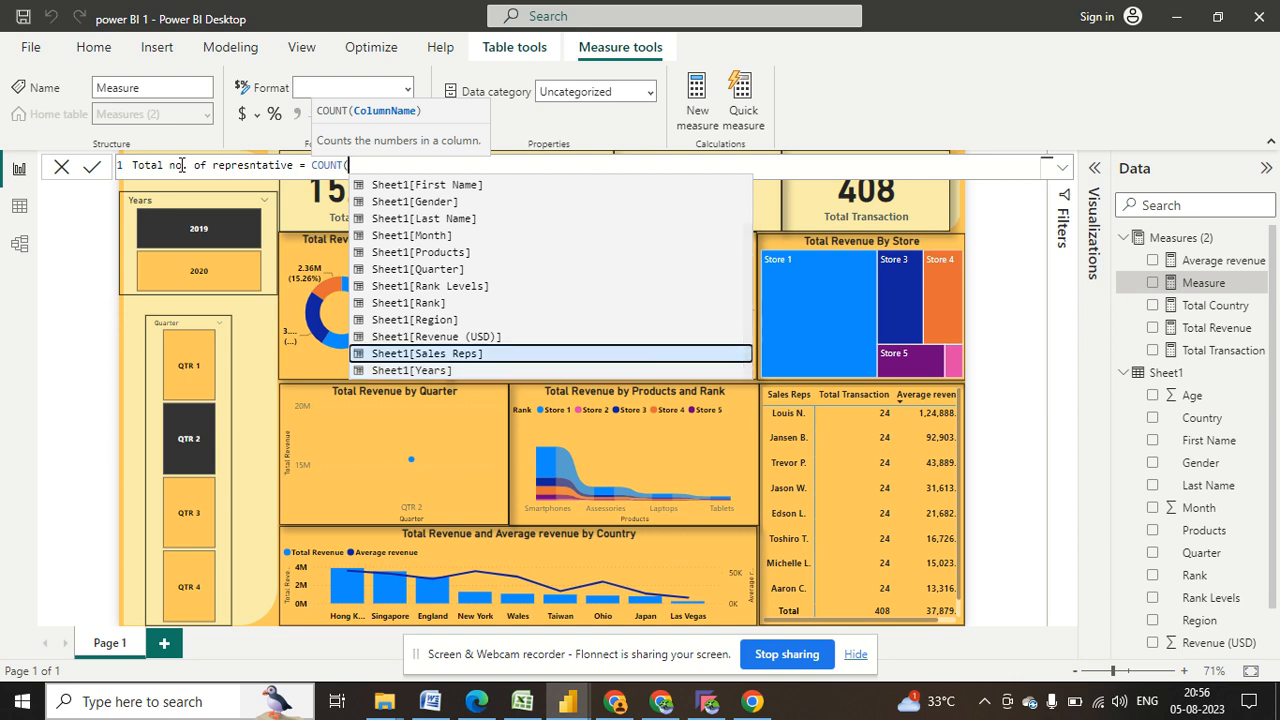
{"action": "key", "text": "Tab"}
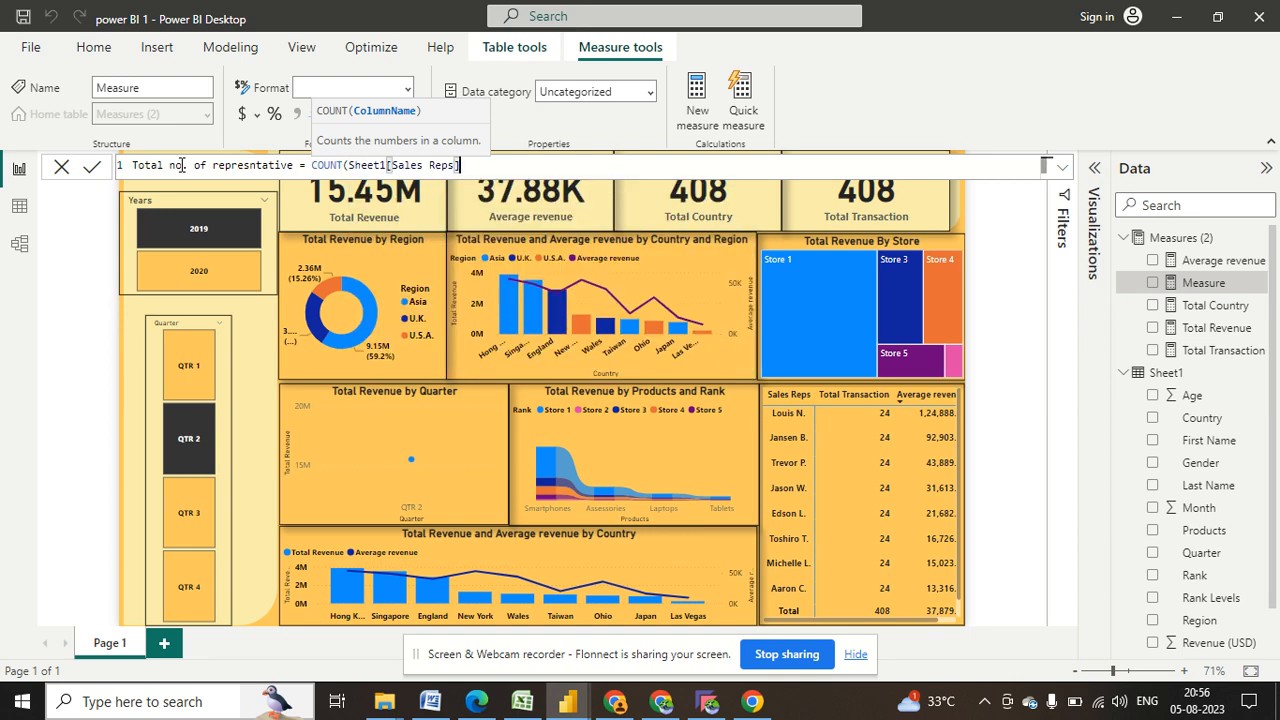
{"action": "key", "text": "Return"}
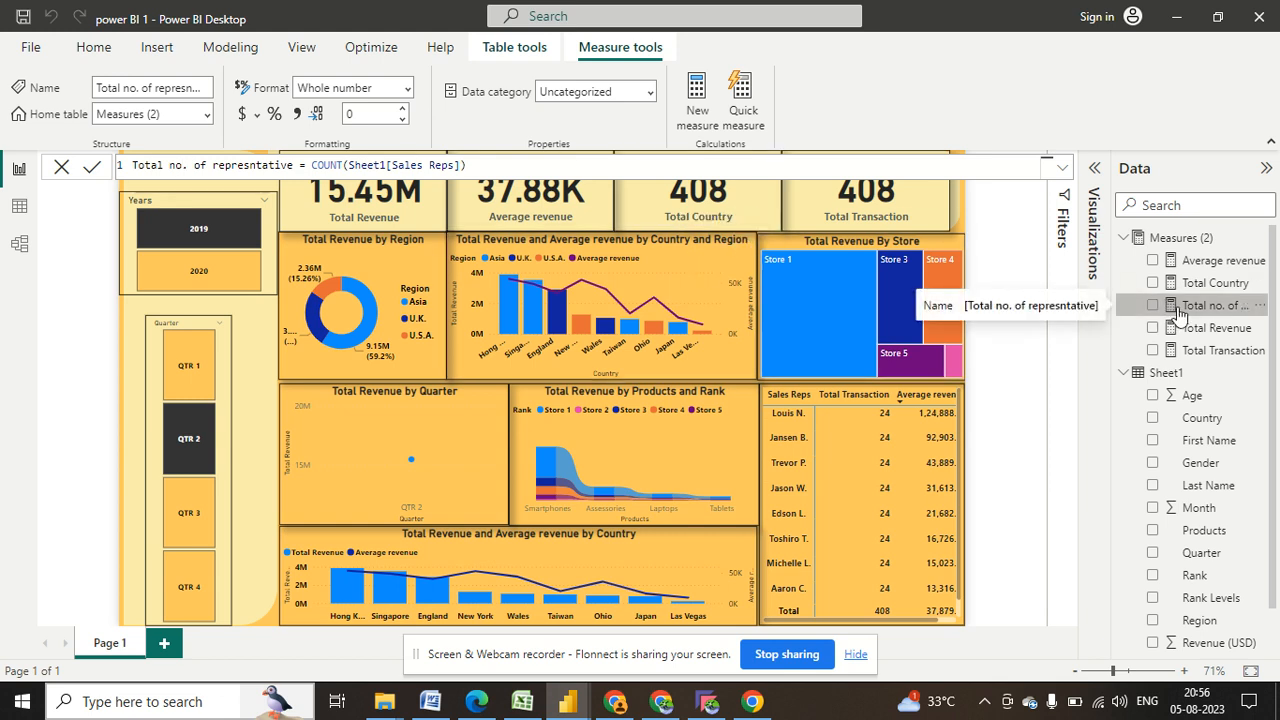
{"action": "left_click_drag", "start_coordinate": [1113, 307], "coordinate": [1113, 340]}
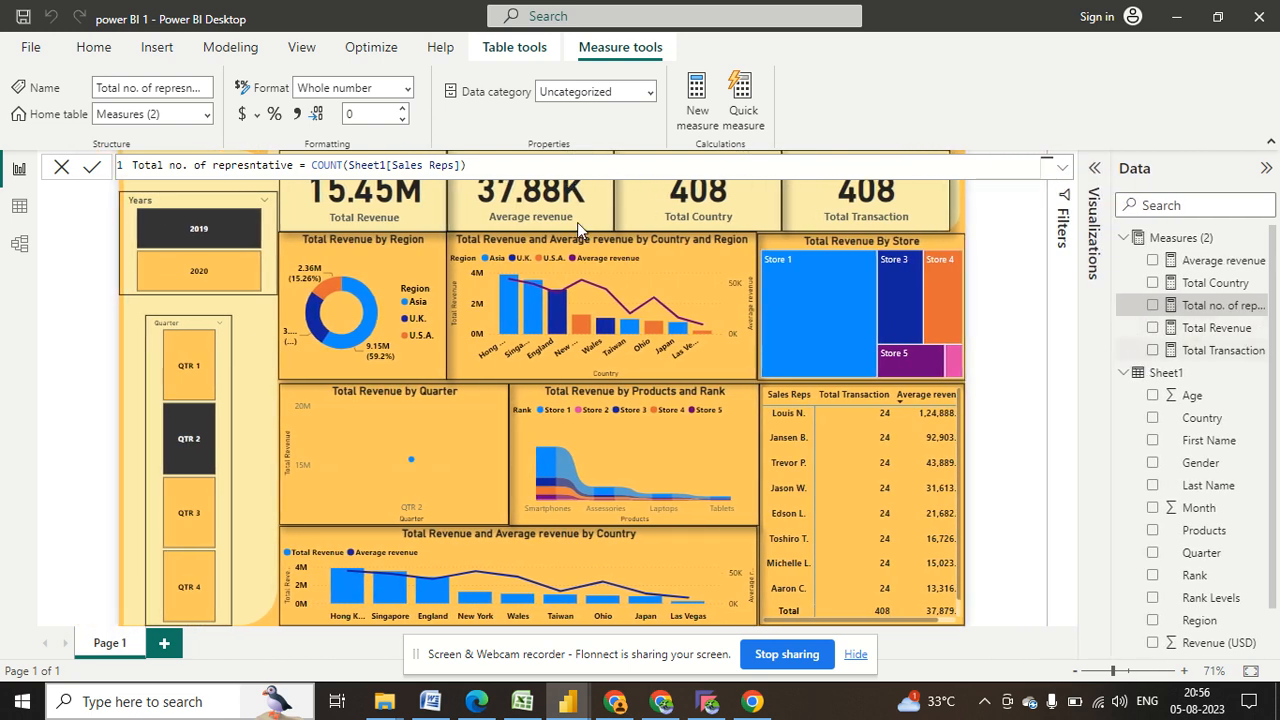
{"action": "left_click", "coordinate": [106, 50]}
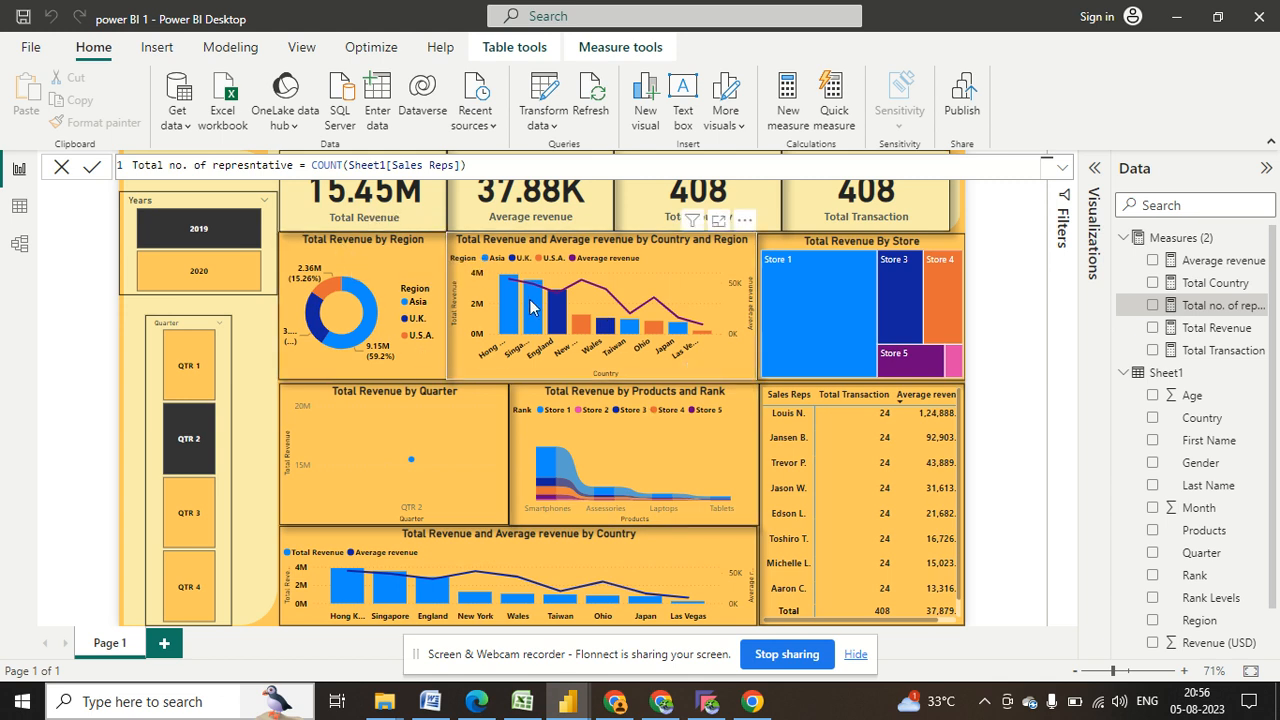
{"action": "mouse_move", "coordinate": [340, 300]}
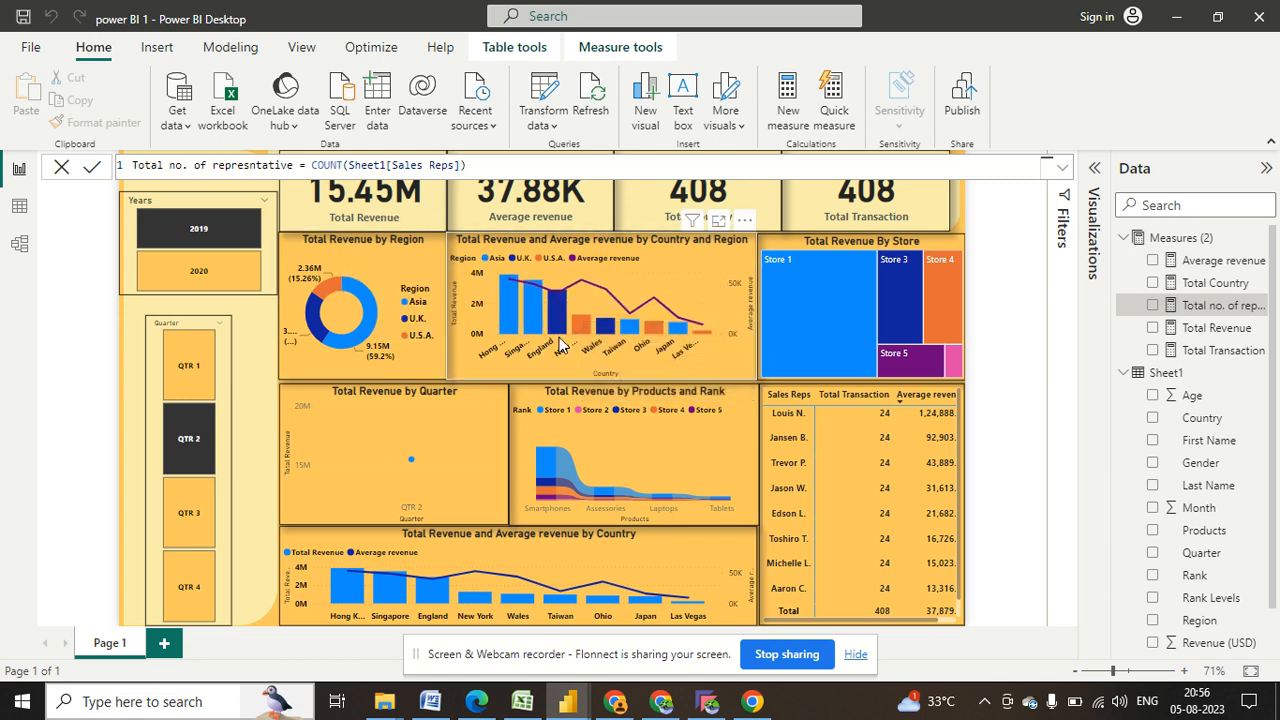
{"action": "left_click", "coordinate": [376, 97]}
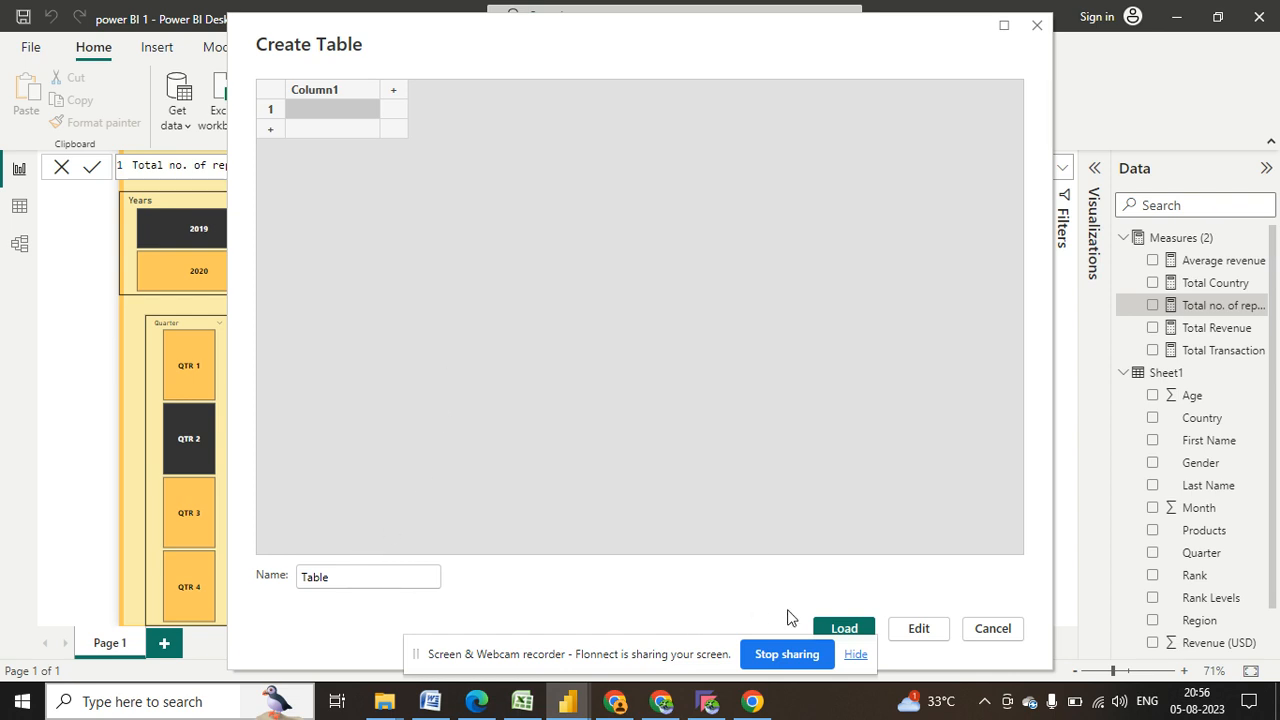
{"action": "left_click", "coordinate": [978, 641]}
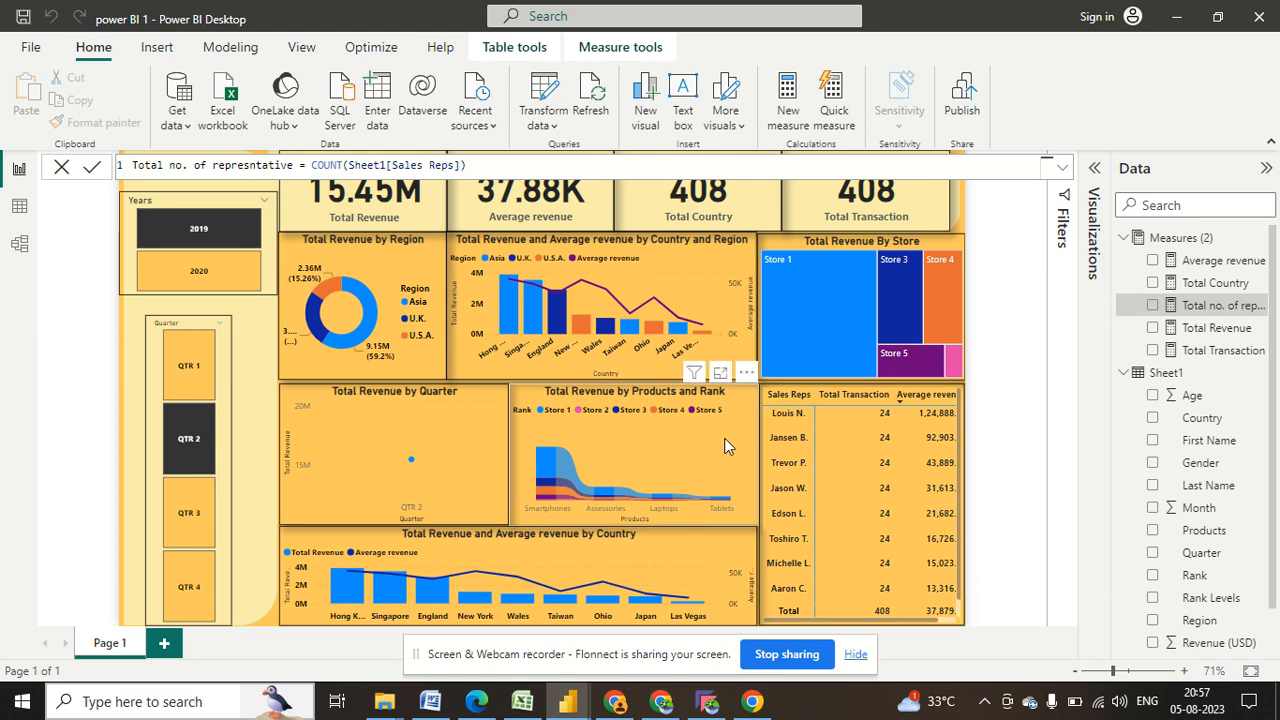
{"action": "left_click", "coordinate": [706, 701]}
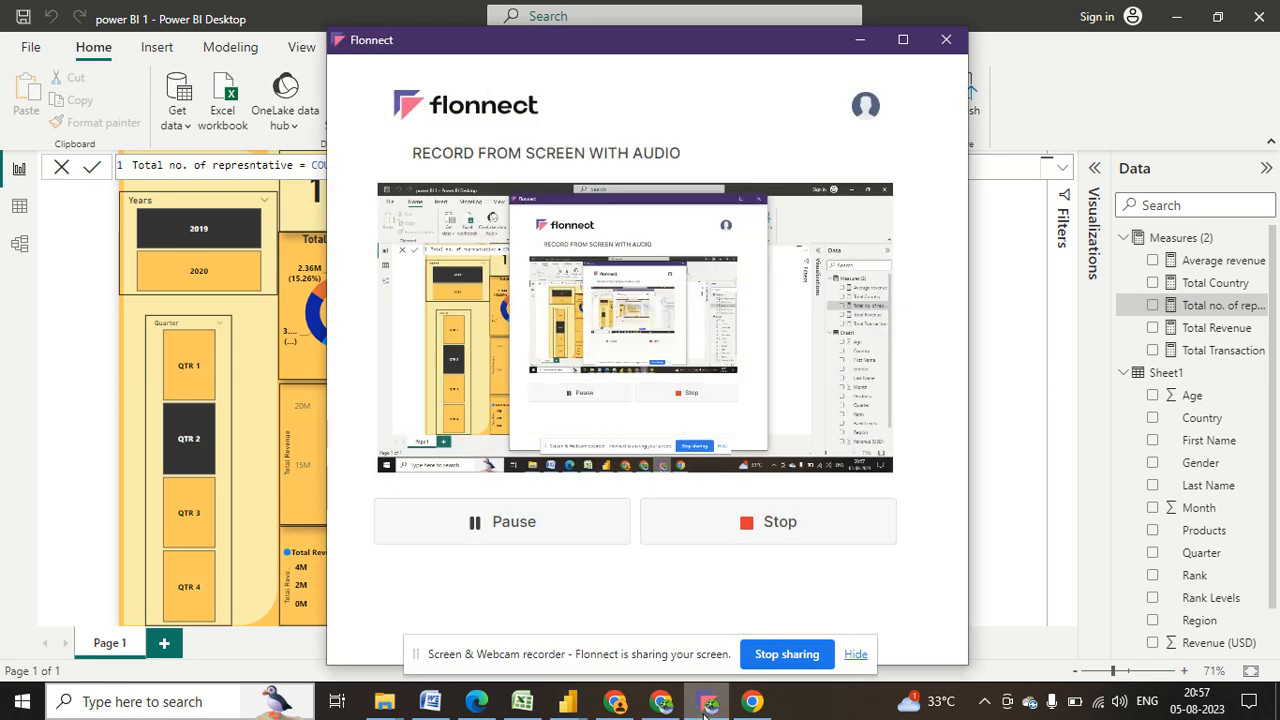
{"action": "left_click", "coordinate": [859, 40]}
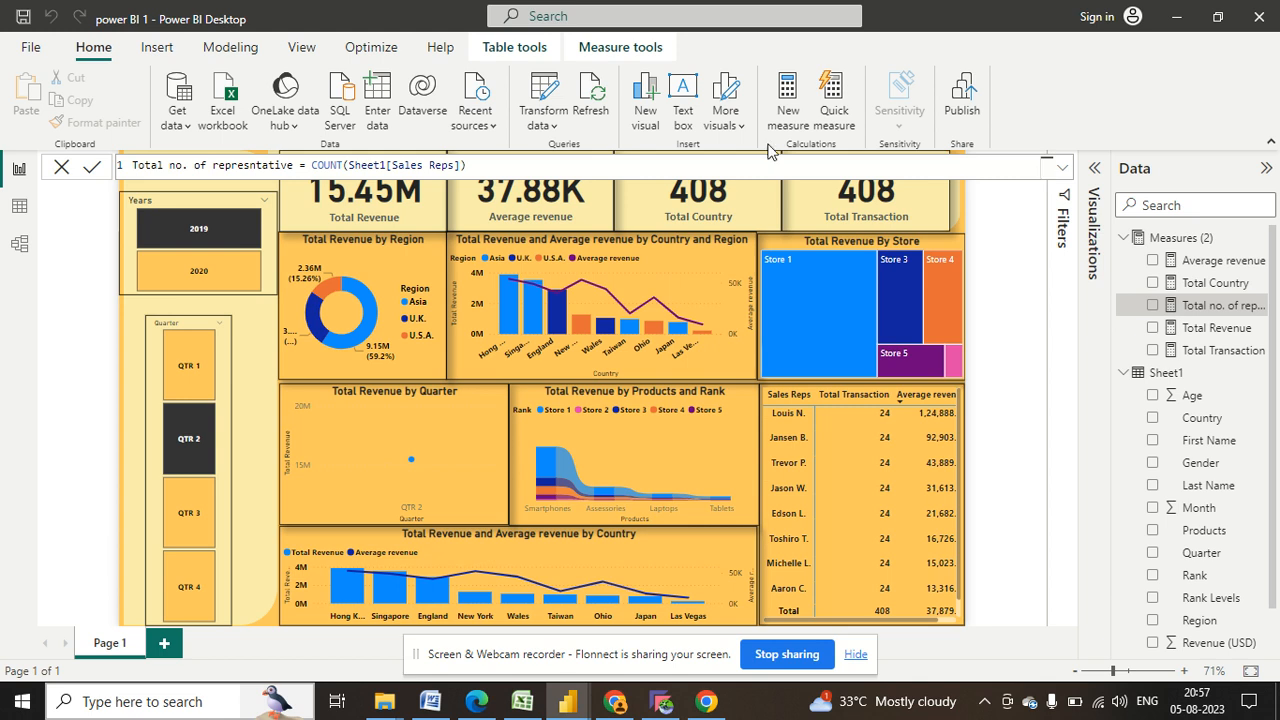
- Deselect the new measure and examine the Total Country and Total Transaction cards on the report page
{"action": "left_click", "coordinate": [86, 250]}
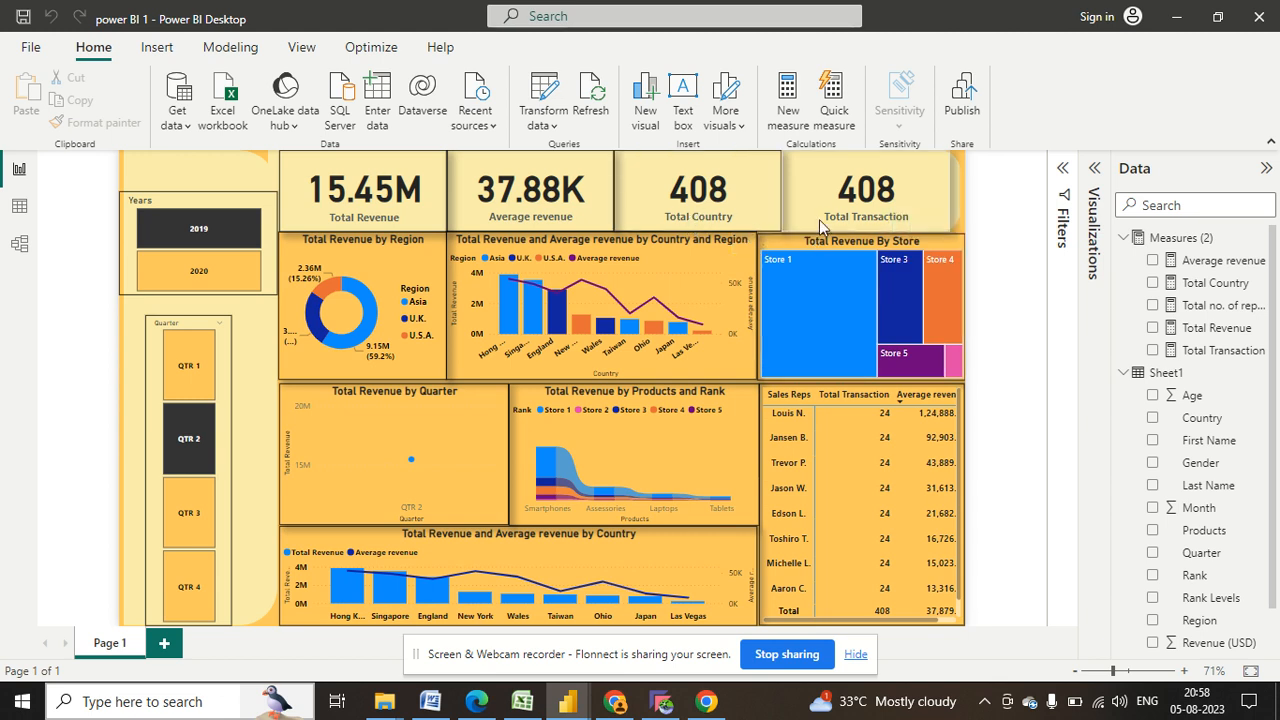
{"action": "left_click", "coordinate": [727, 218]}
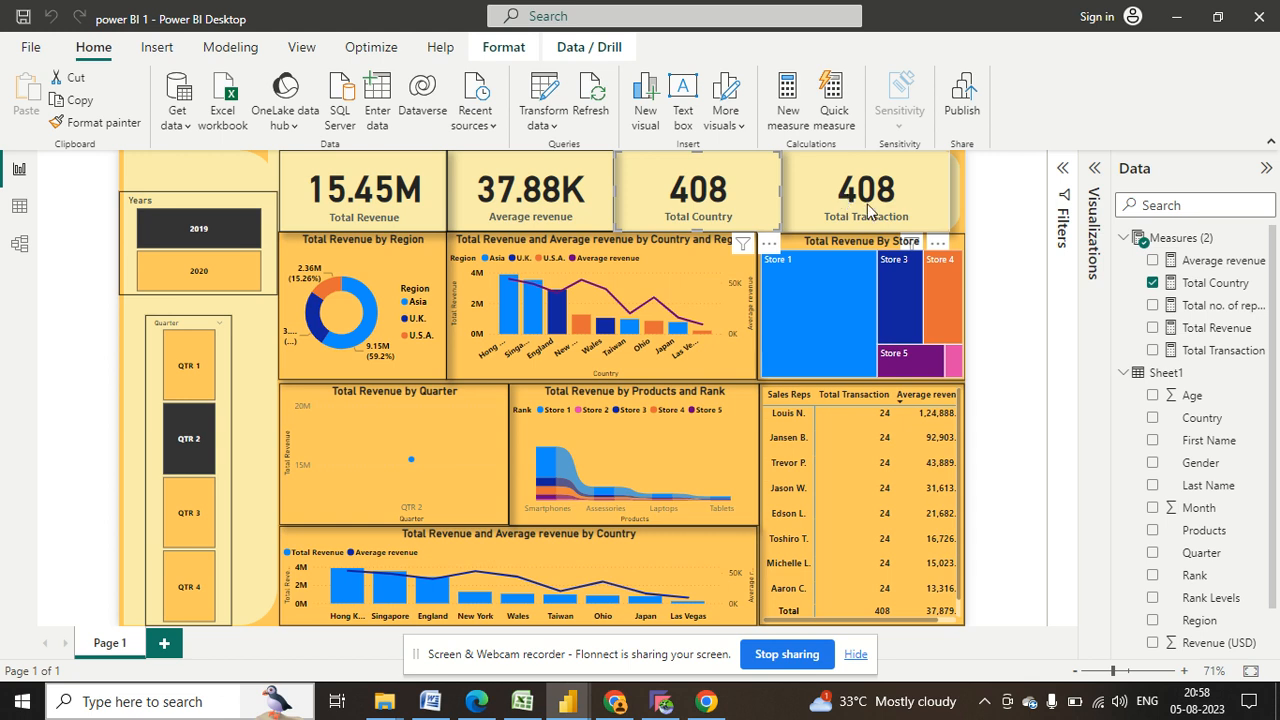
{"action": "left_click", "coordinate": [835, 210]}
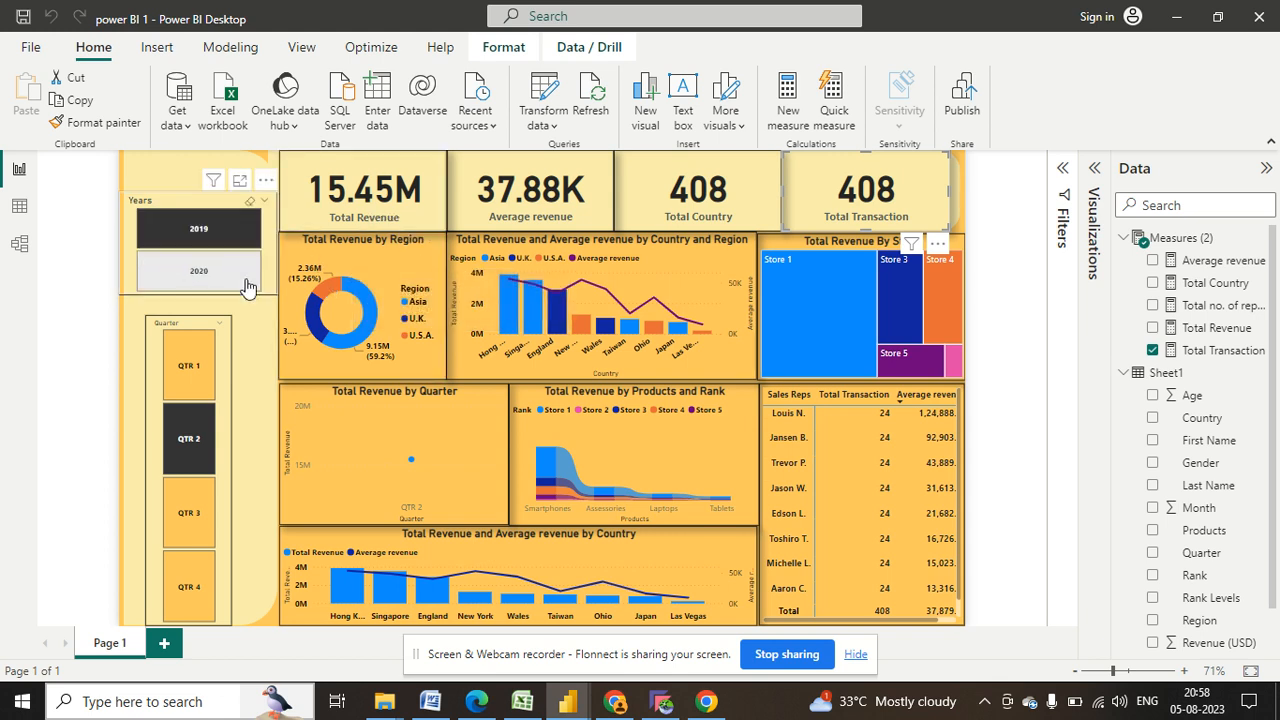
{"action": "left_click", "coordinate": [208, 230]}
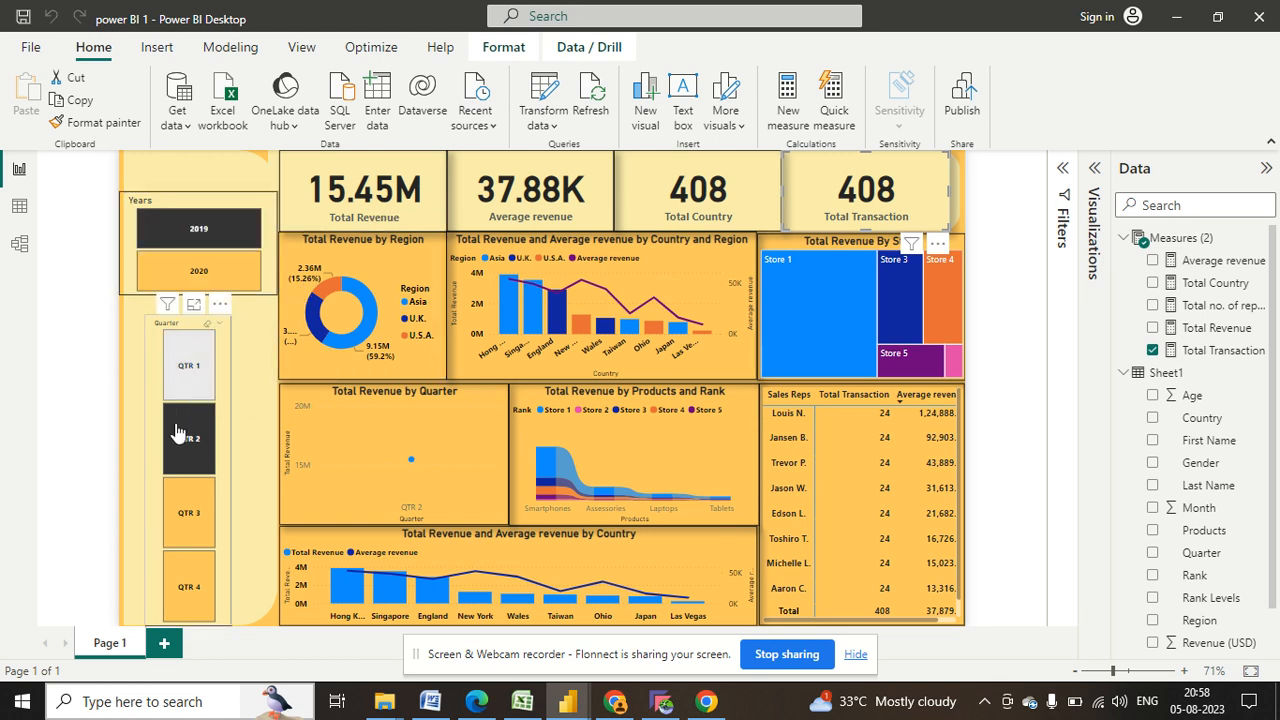
- Clear the 2019 selection in the Years slicer and show the slicer's style settings
{"action": "left_click", "coordinate": [1095, 236]}
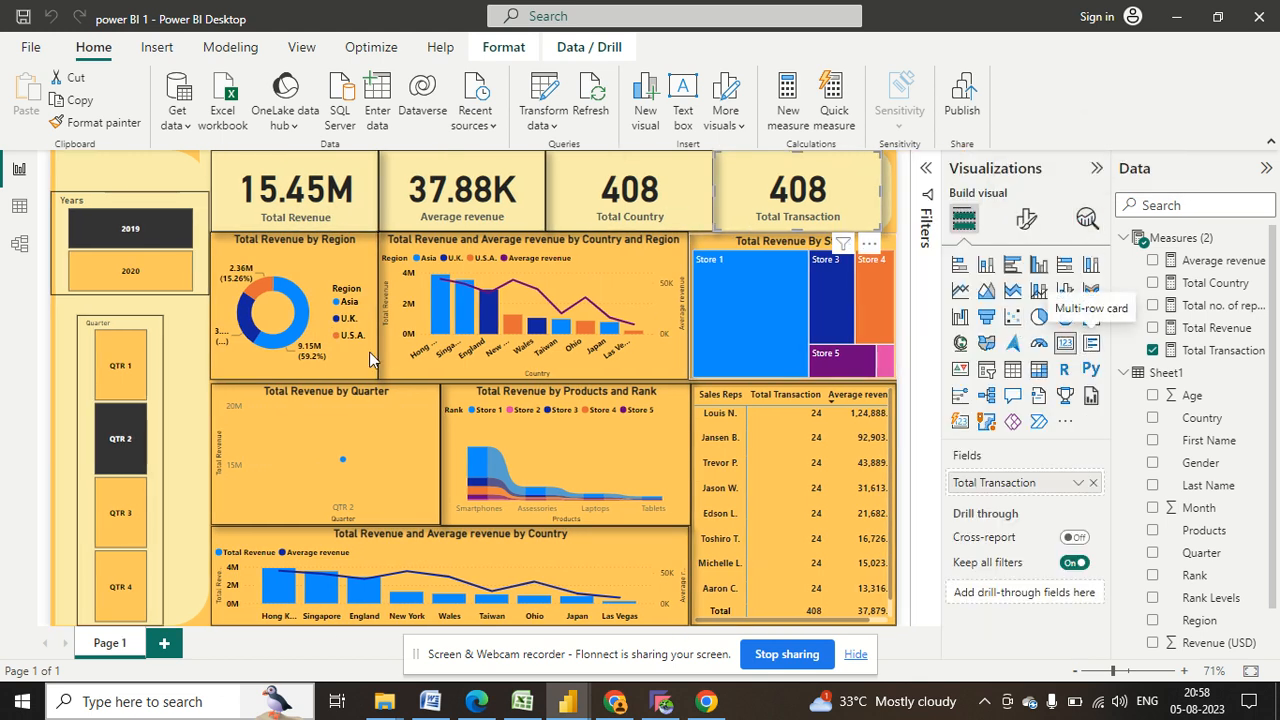
{"action": "left_click", "coordinate": [163, 232]}
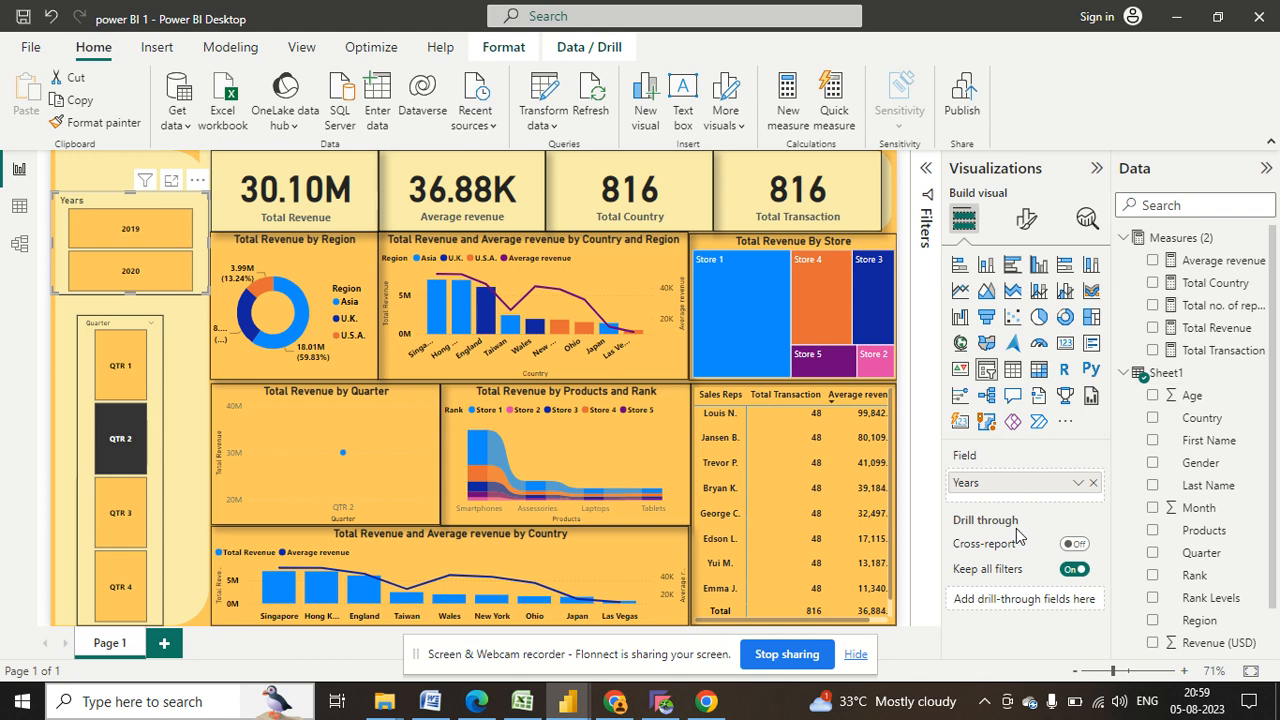
{"action": "left_click", "coordinate": [1026, 222]}
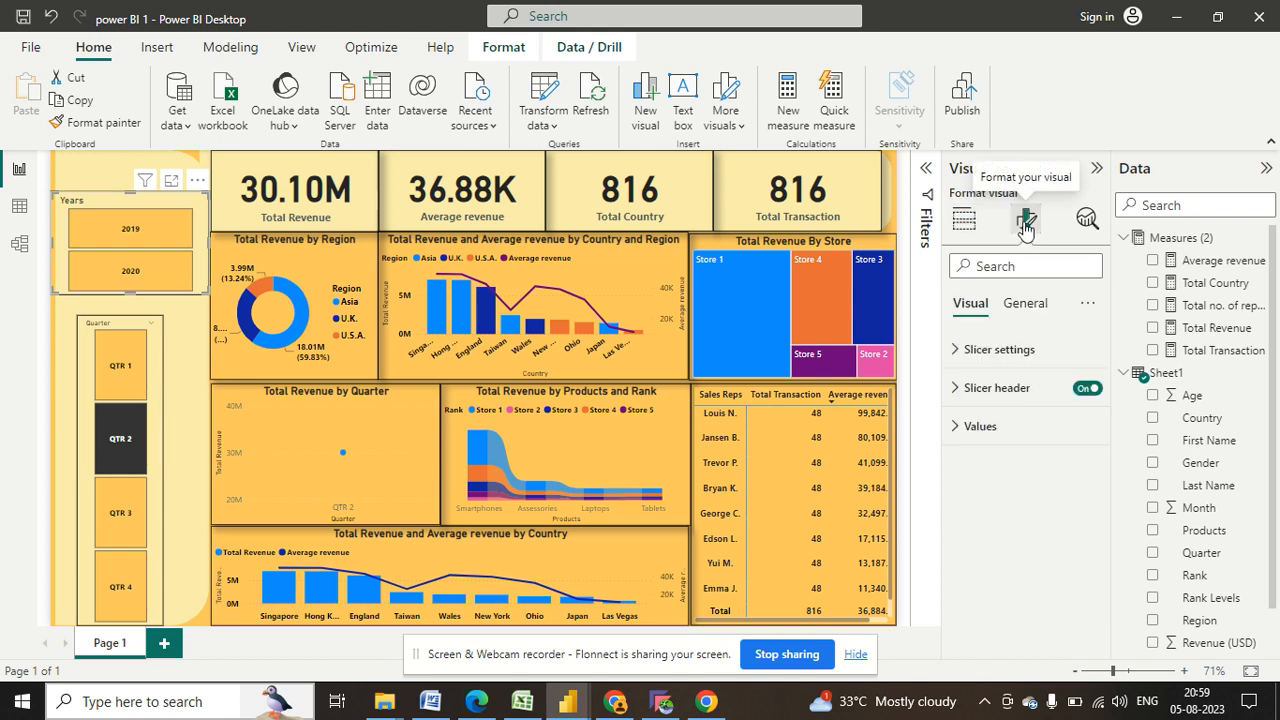
{"action": "left_click", "coordinate": [970, 352]}
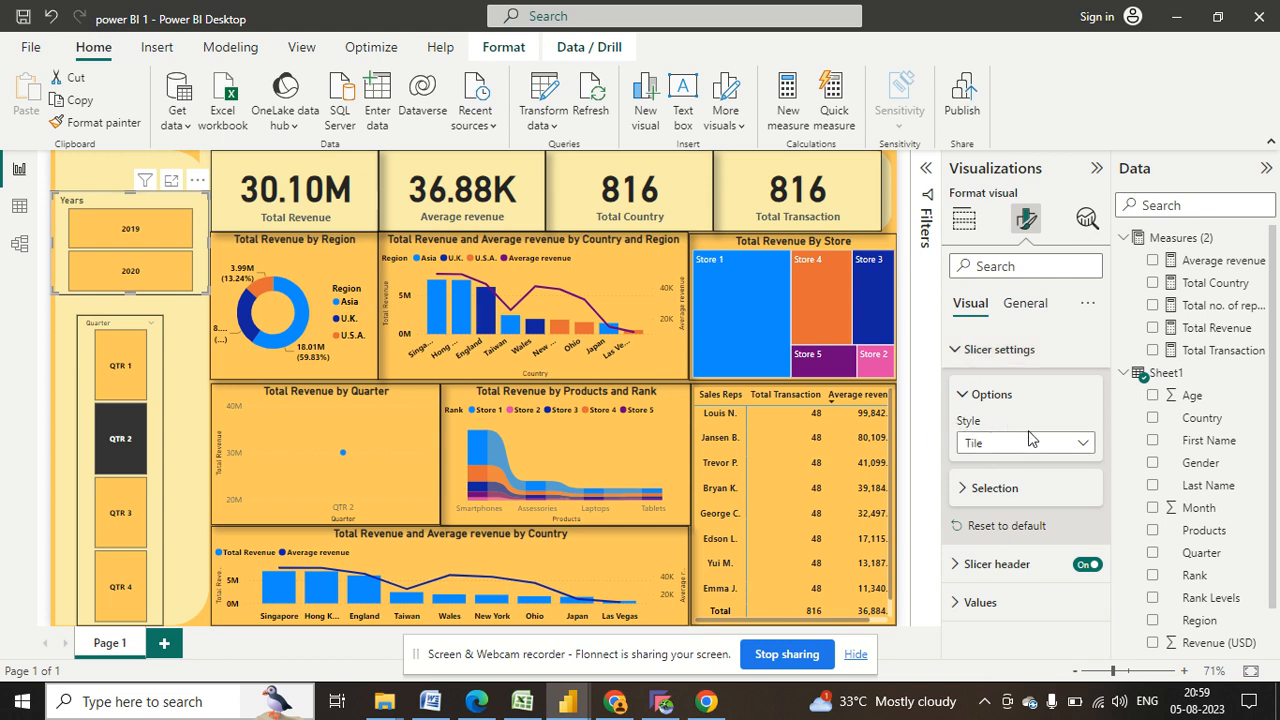
- Change the Years slicer's style to Vertical list and try it by filtering on 2019, 2020 and 2019 again
{"action": "left_click", "coordinate": [986, 446]}
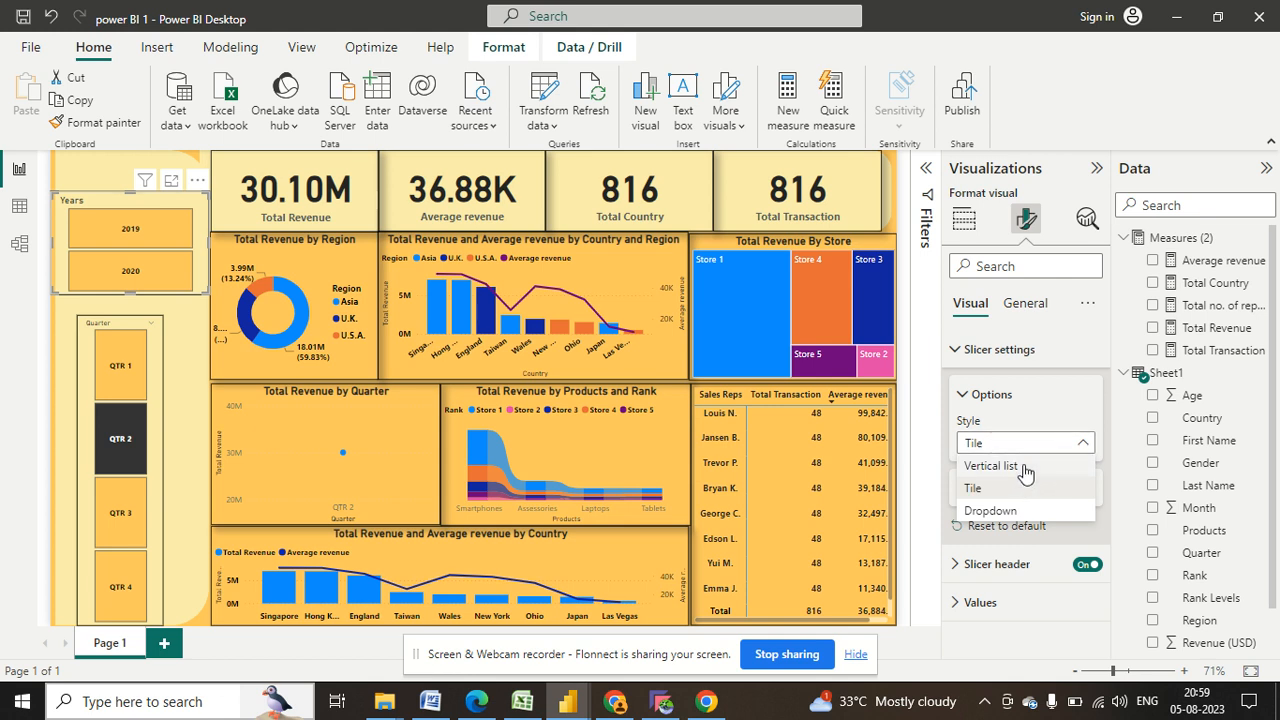
{"action": "left_click", "coordinate": [1022, 467]}
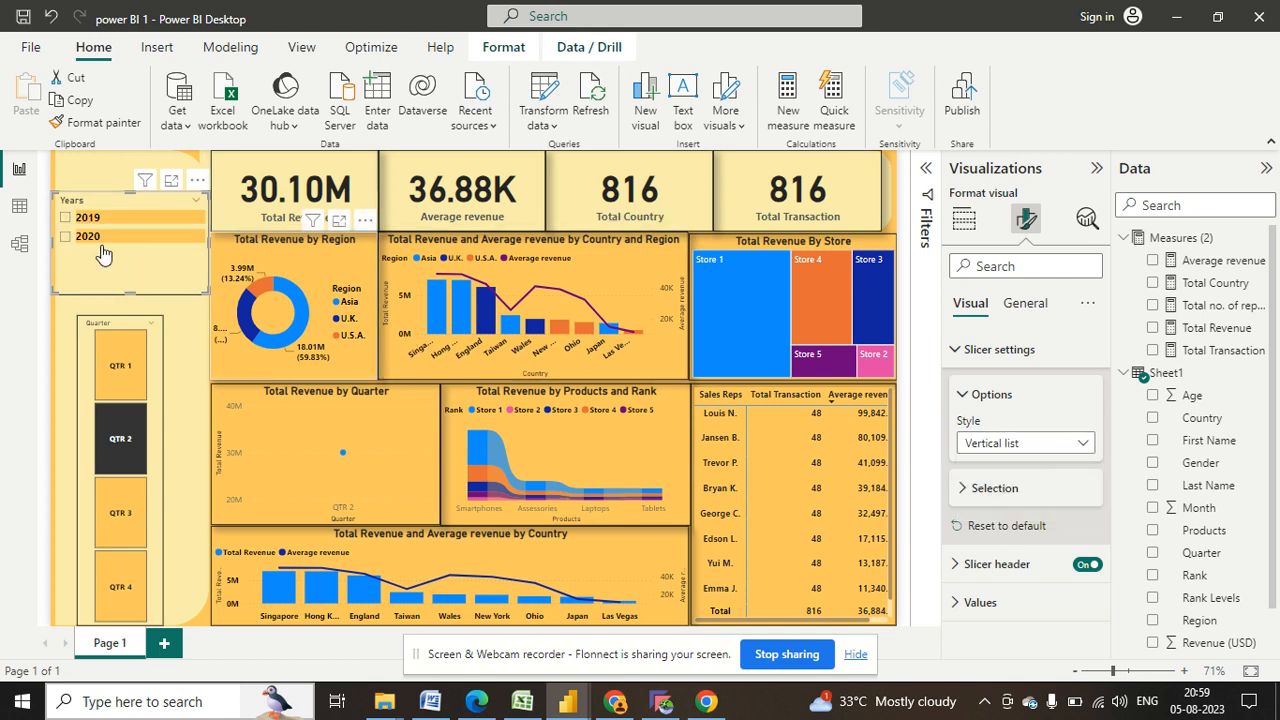
{"action": "left_click", "coordinate": [66, 219]}
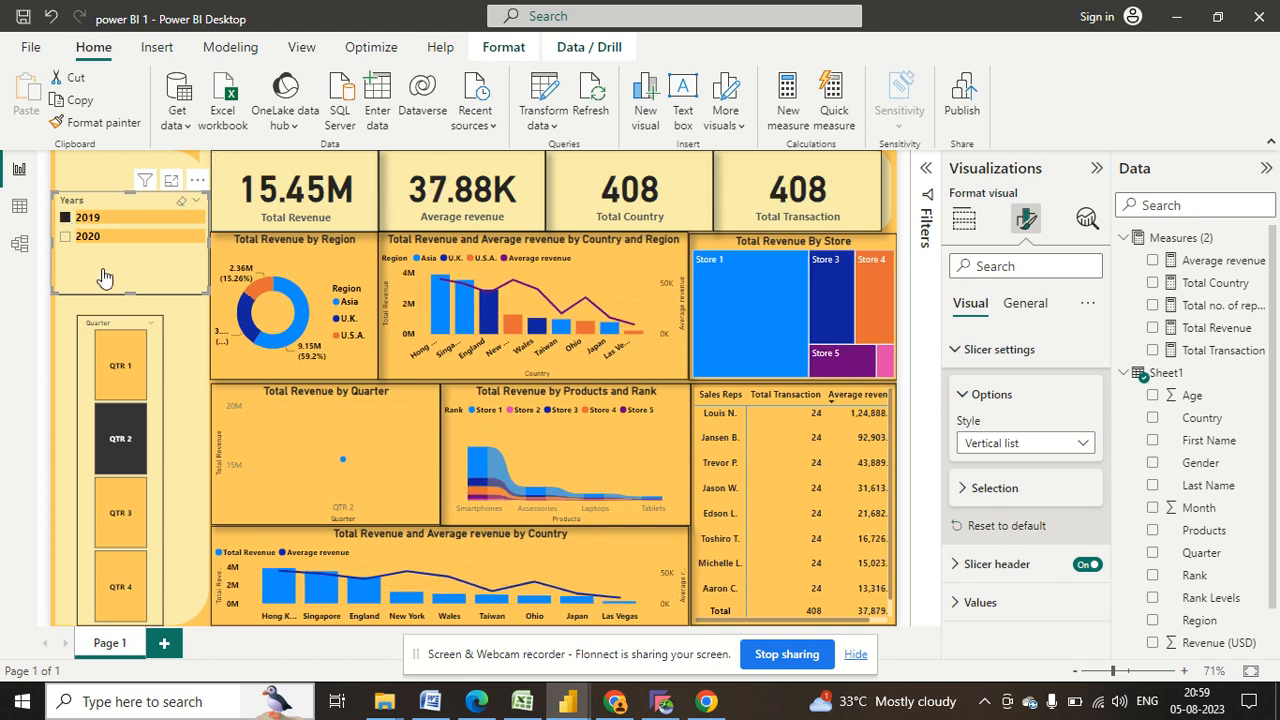
{"action": "left_click", "coordinate": [66, 237]}
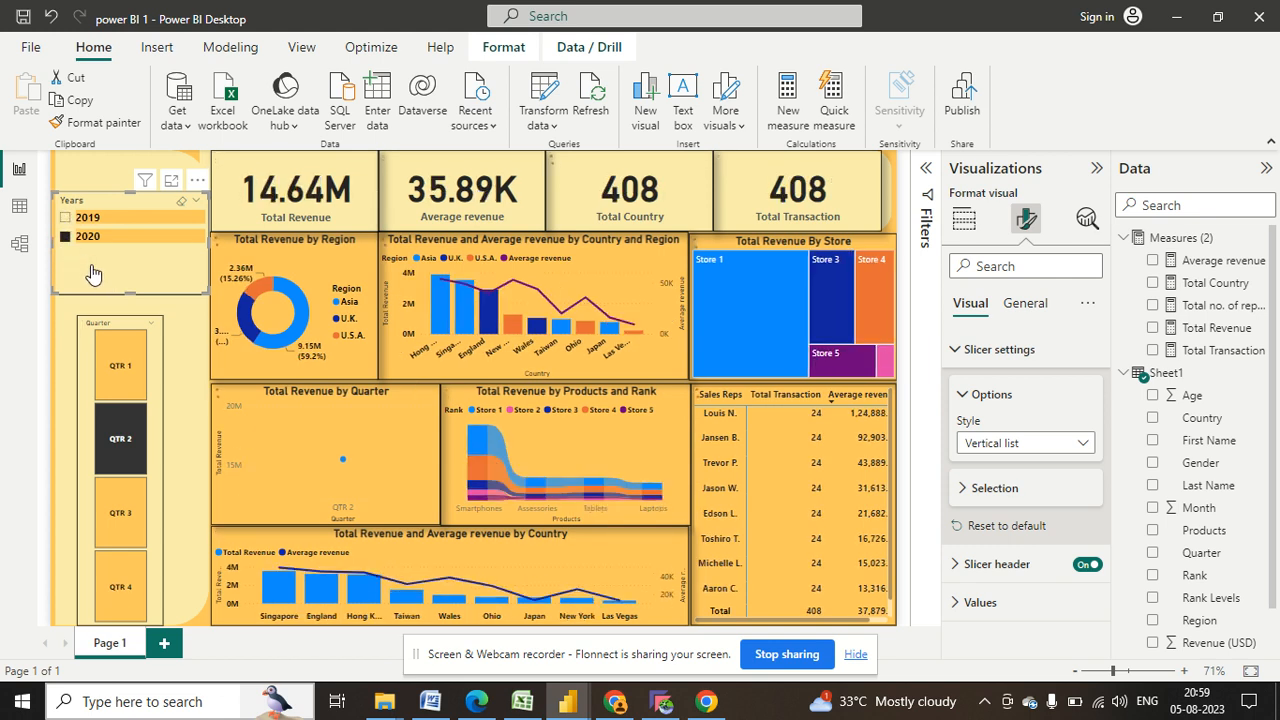
{"action": "left_click", "coordinate": [66, 219]}
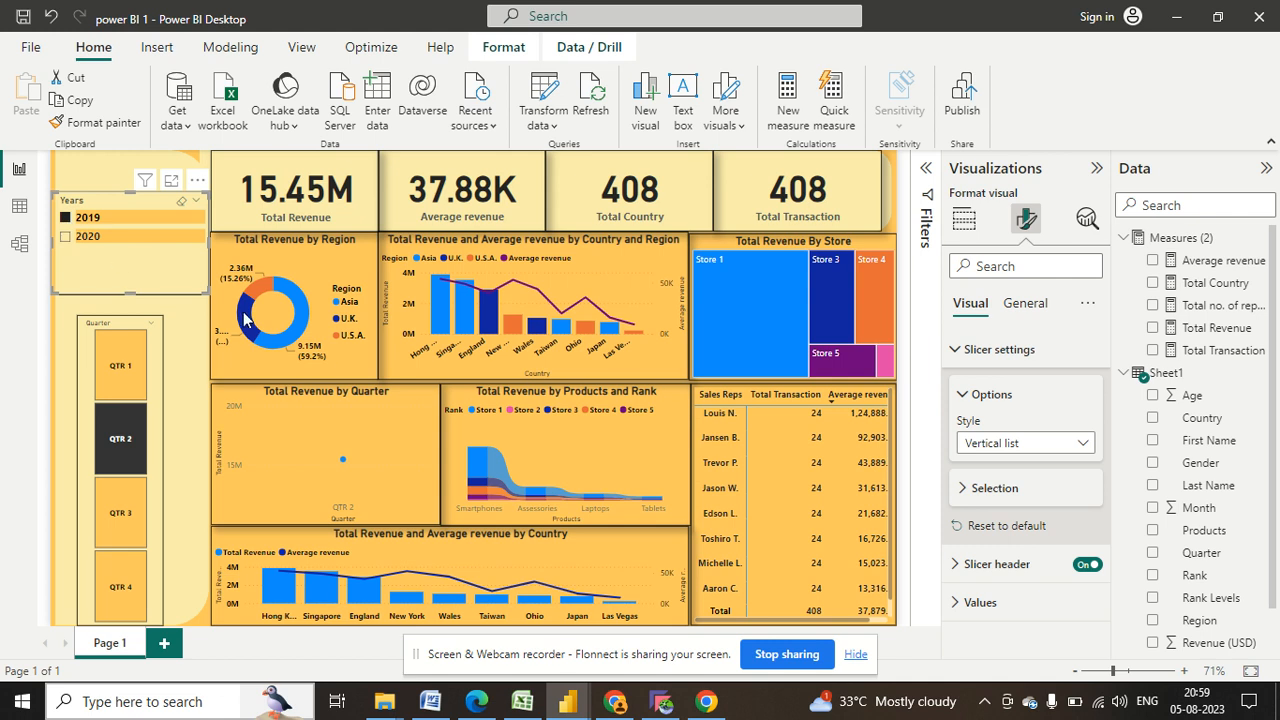
- Change the Years slicer's style to Dropdown and use it to filter the report by 2020
{"action": "left_click", "coordinate": [1072, 443]}
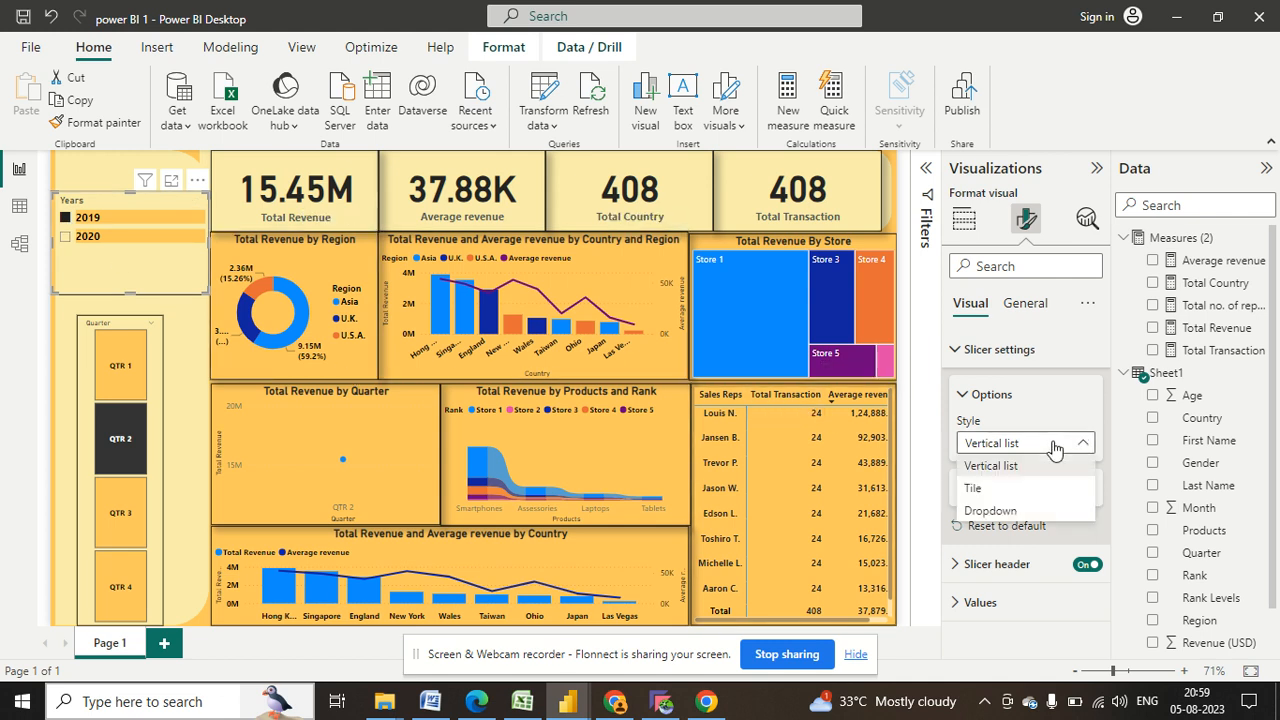
{"action": "left_click", "coordinate": [1005, 511]}
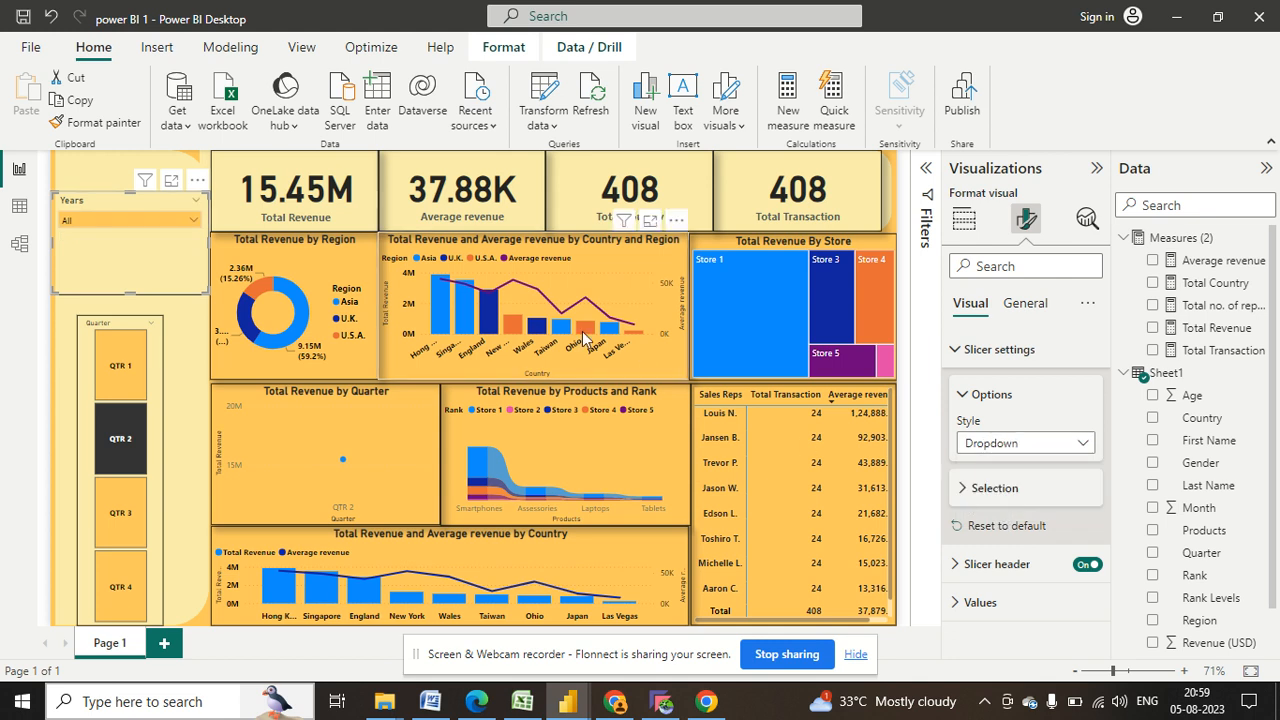
{"action": "left_click", "coordinate": [144, 220]}
{"action": "left_click", "coordinate": [91, 241]}
{"action": "left_click", "coordinate": [91, 258]}
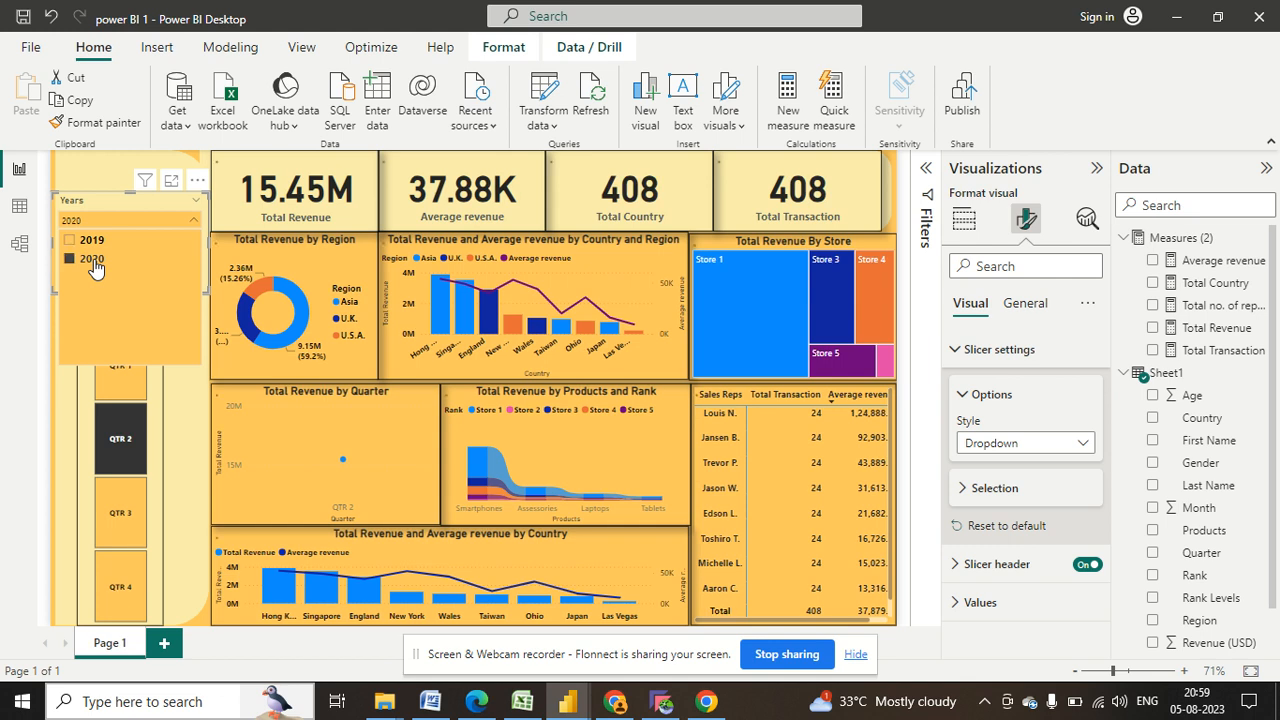
{"action": "left_click", "coordinate": [181, 219]}
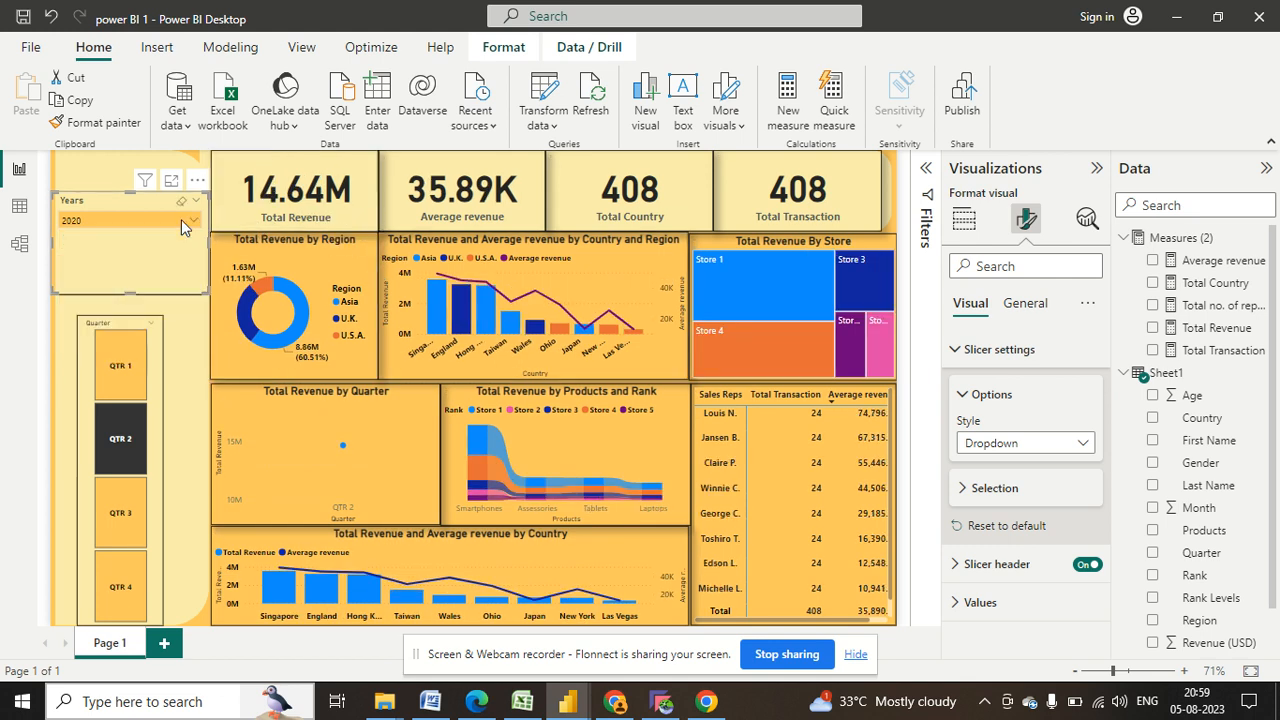
- Switch the Years slicer's style to Vertical list and finally back to Tile
{"action": "left_click", "coordinate": [1005, 443]}
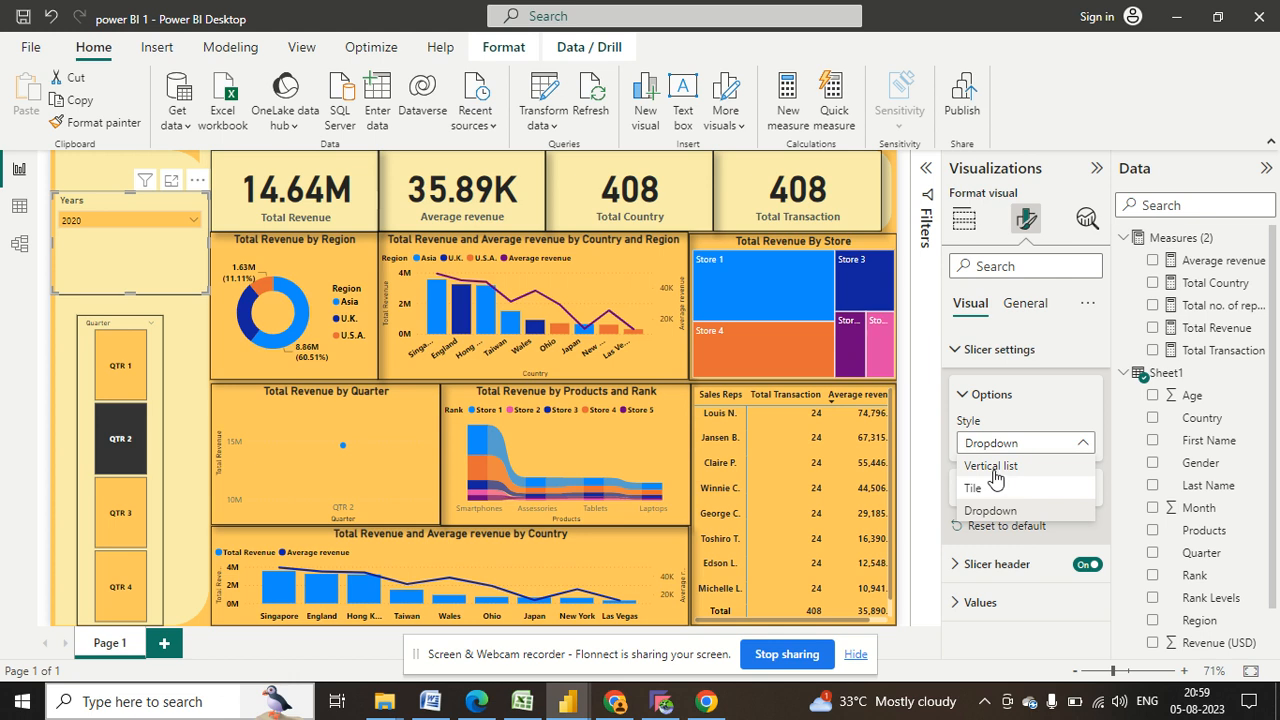
{"action": "left_click", "coordinate": [991, 466]}
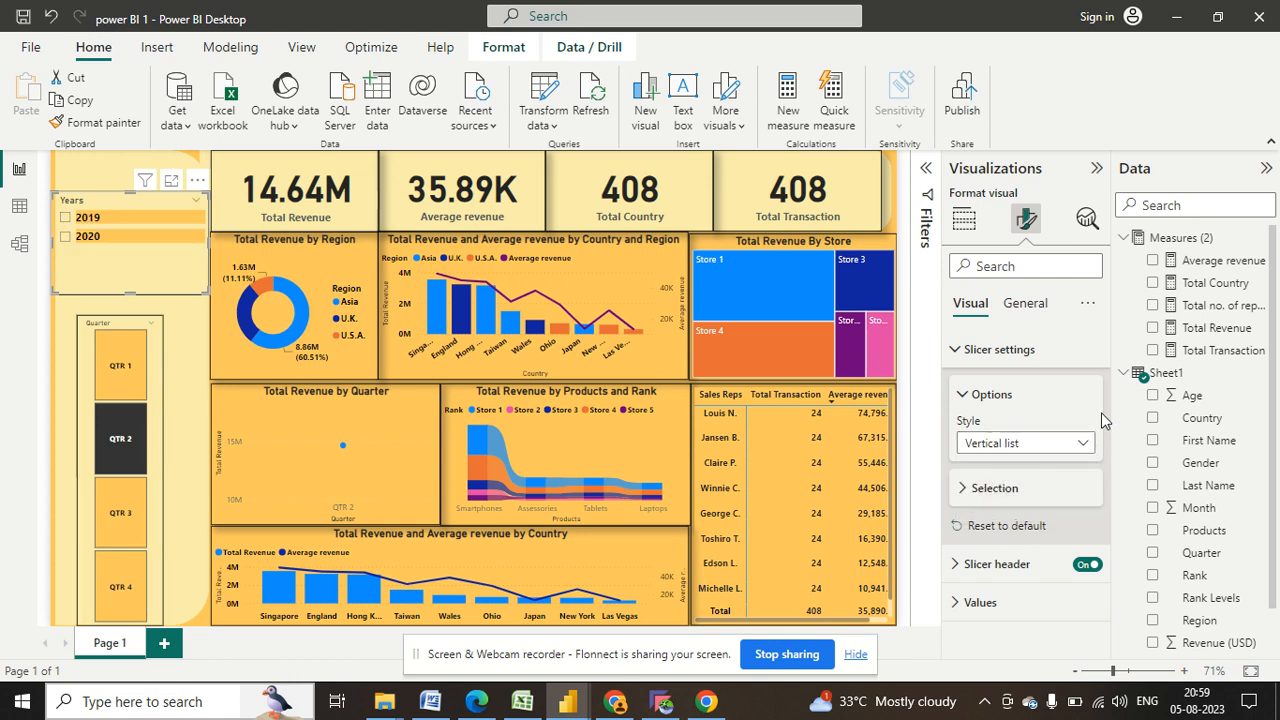
{"action": "left_click", "coordinate": [1000, 445]}
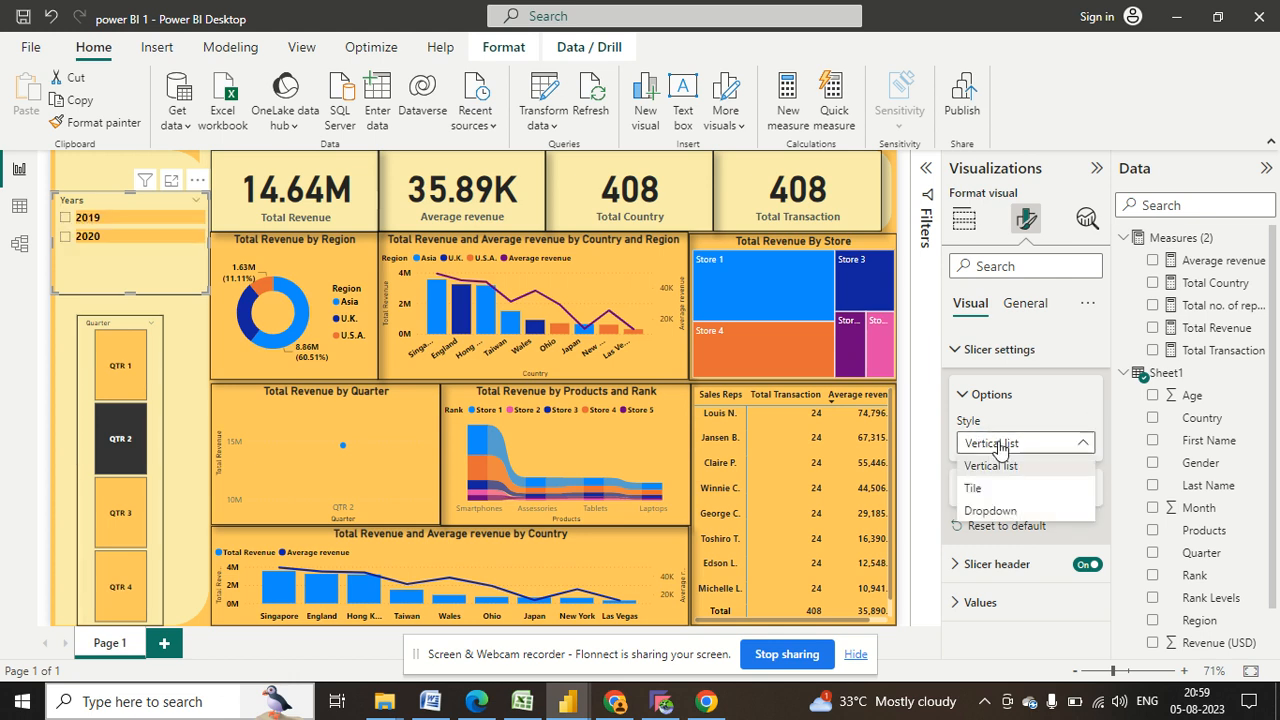
{"action": "left_click", "coordinate": [995, 488]}
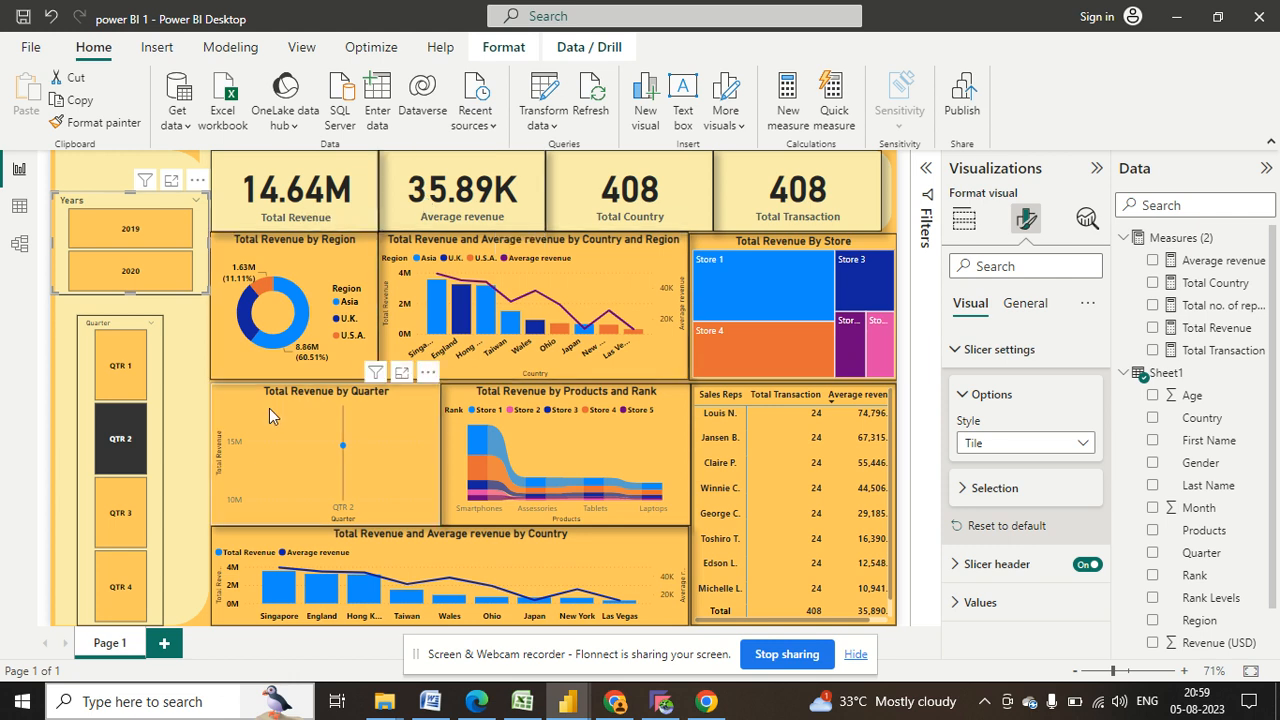
{"action": "left_click", "coordinate": [181, 387]}
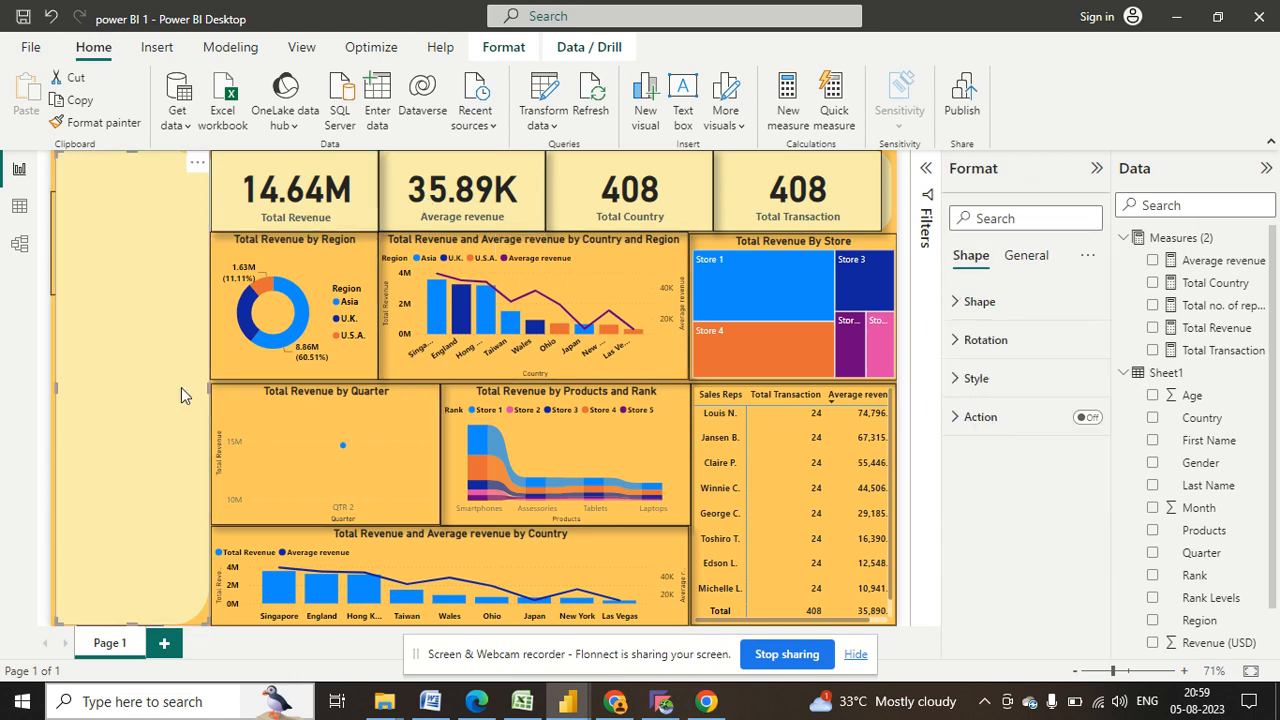
{"action": "double_click", "coordinate": [55, 366]}
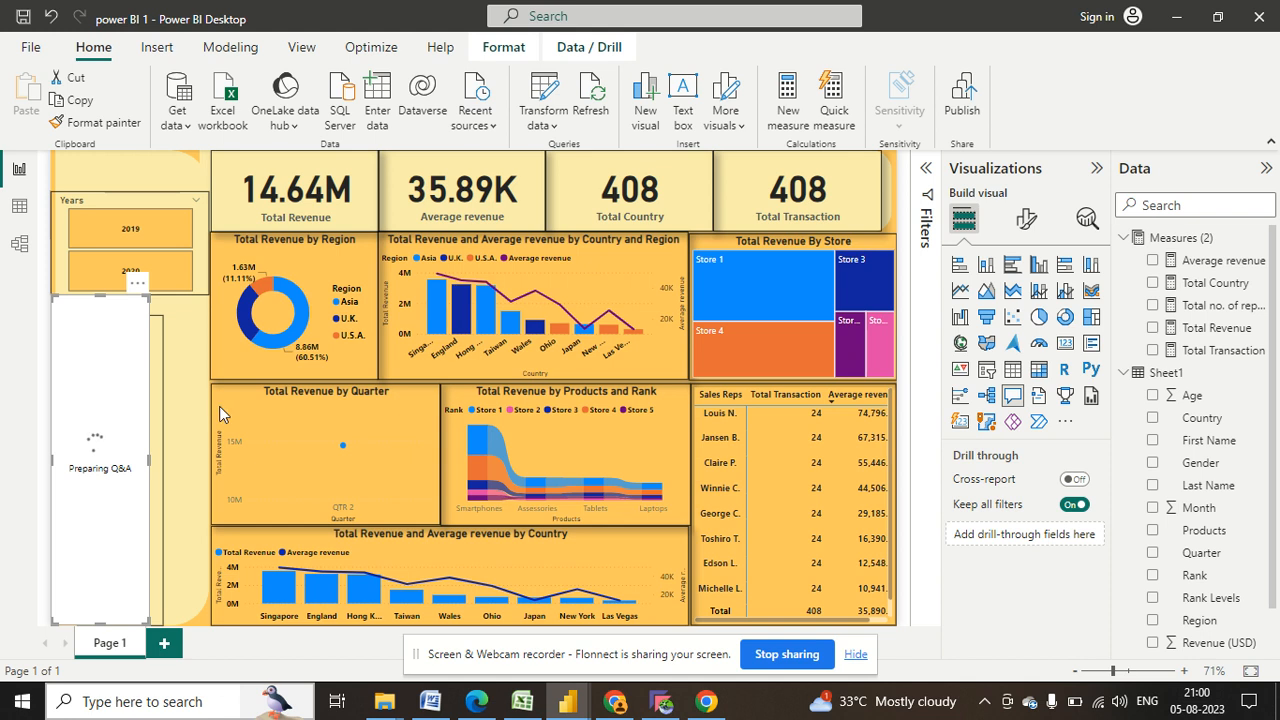
{"action": "key", "text": "ctrl+z"}
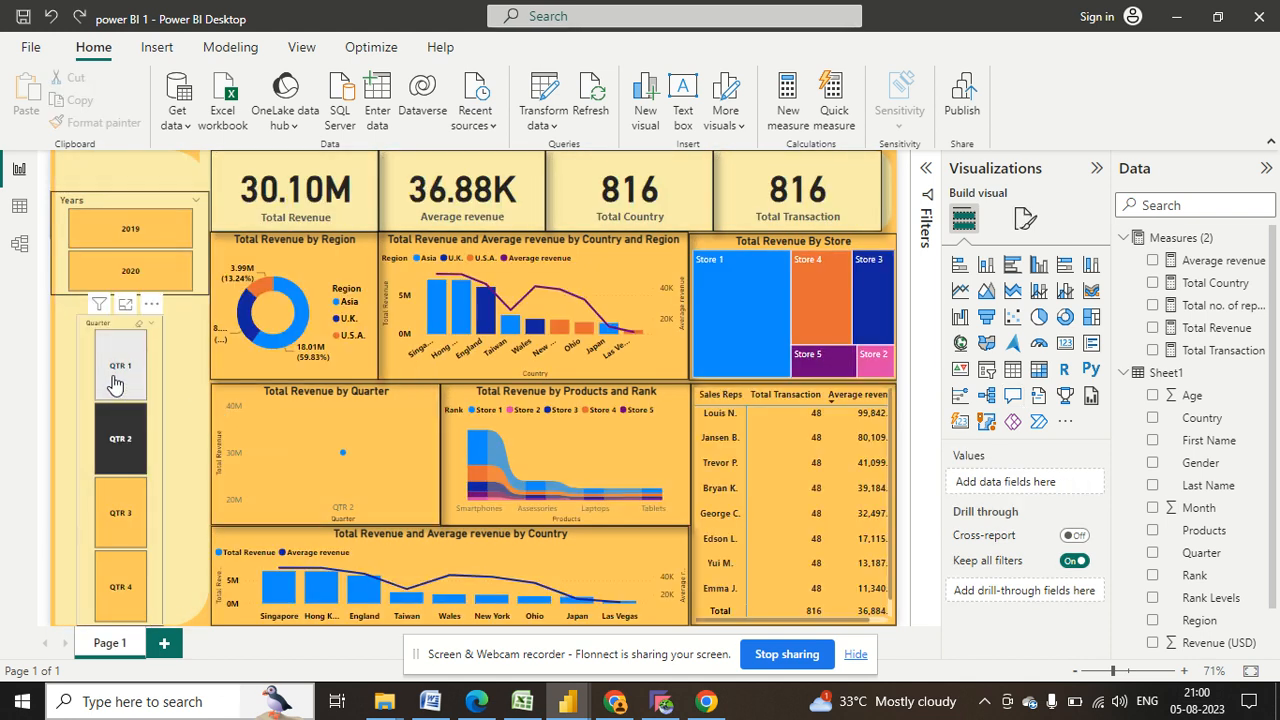
- Filter the report by QTR 1 in the Quarter slicer, and add the Quarter field to the slicer again before removing the duplicate
{"action": "left_click", "coordinate": [115, 385]}
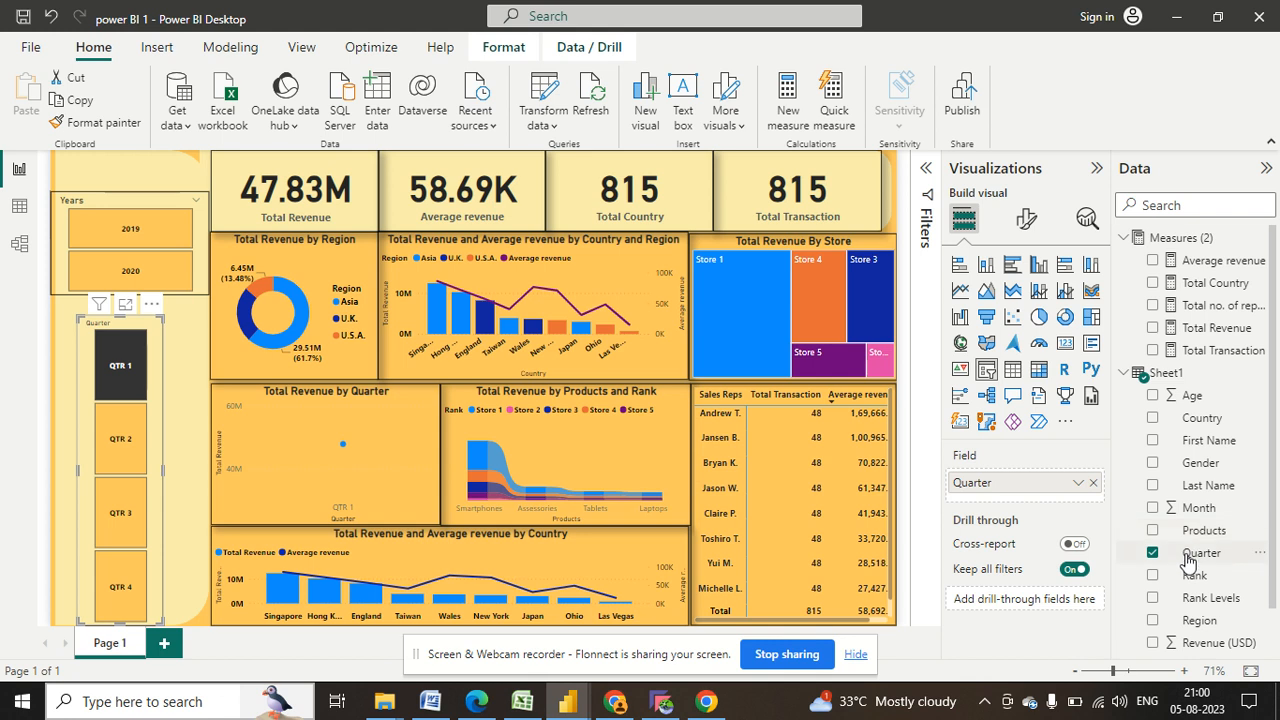
{"action": "left_click_drag", "start_coordinate": [1187, 563], "coordinate": [1062, 494]}
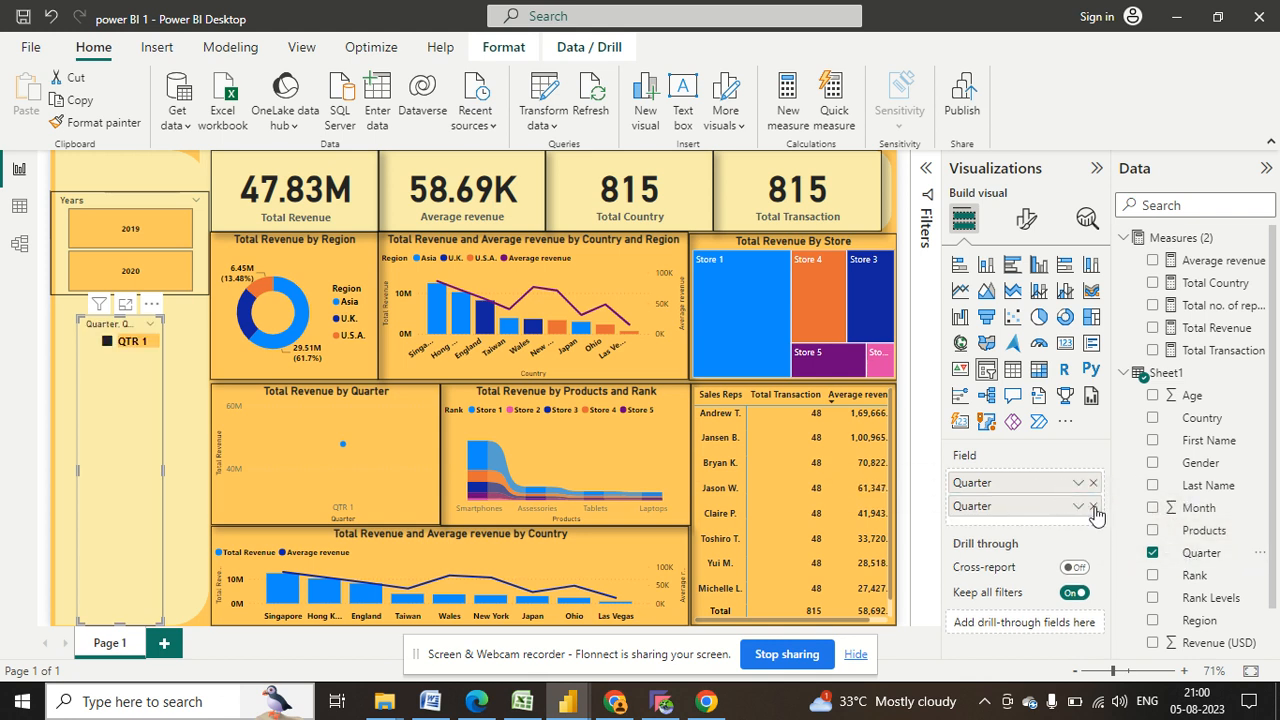
{"action": "left_click", "coordinate": [1093, 507]}
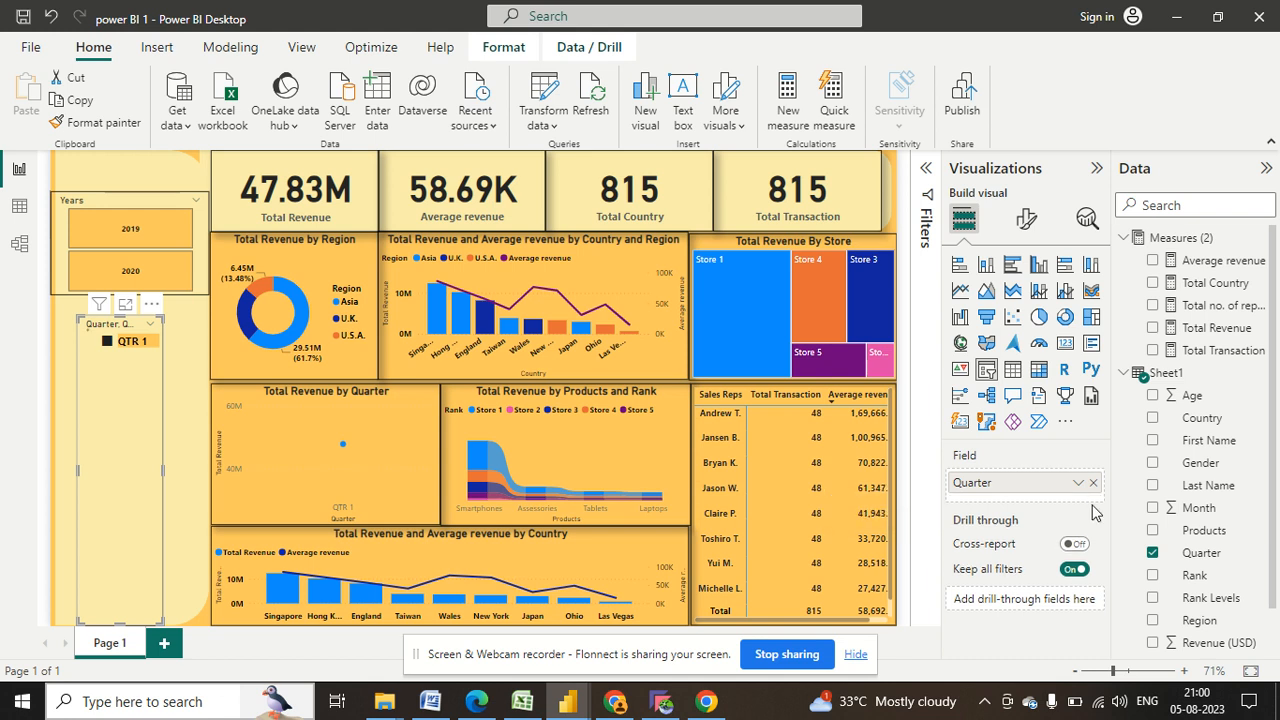
- Set the Quarter slicer's header text font color to red
{"action": "left_click", "coordinate": [1026, 220]}
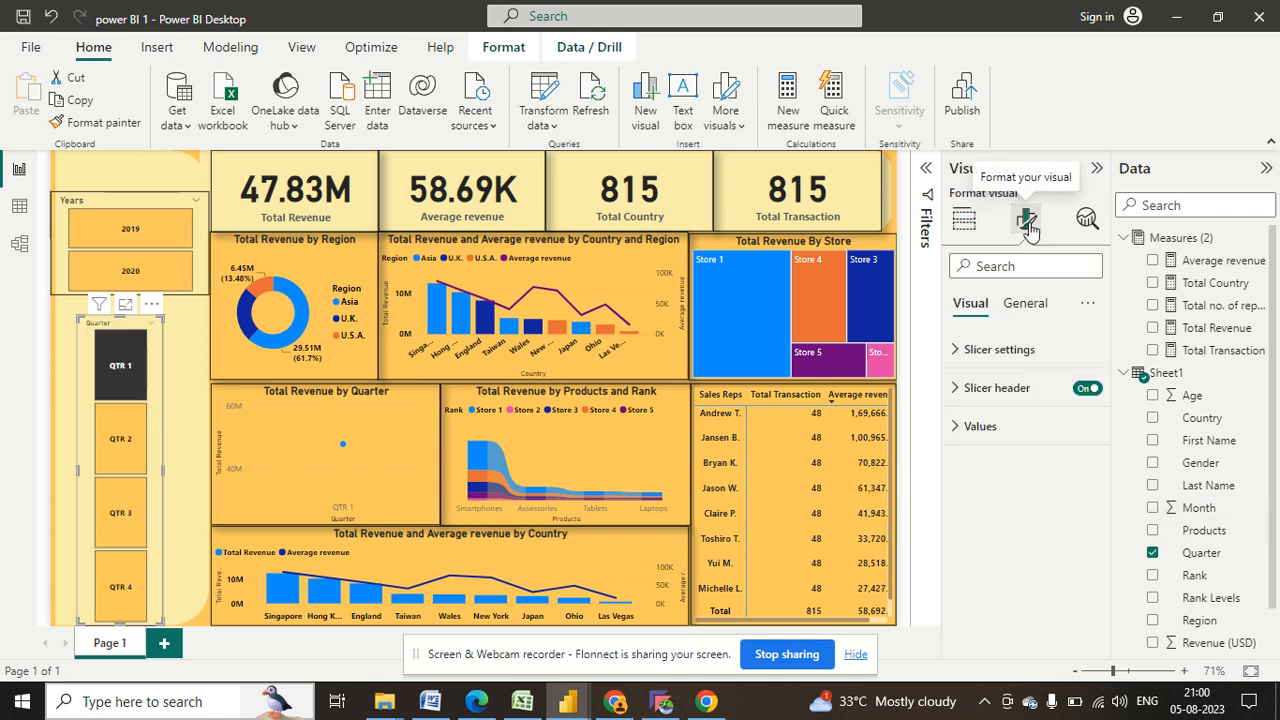
{"action": "left_click", "coordinate": [990, 349]}
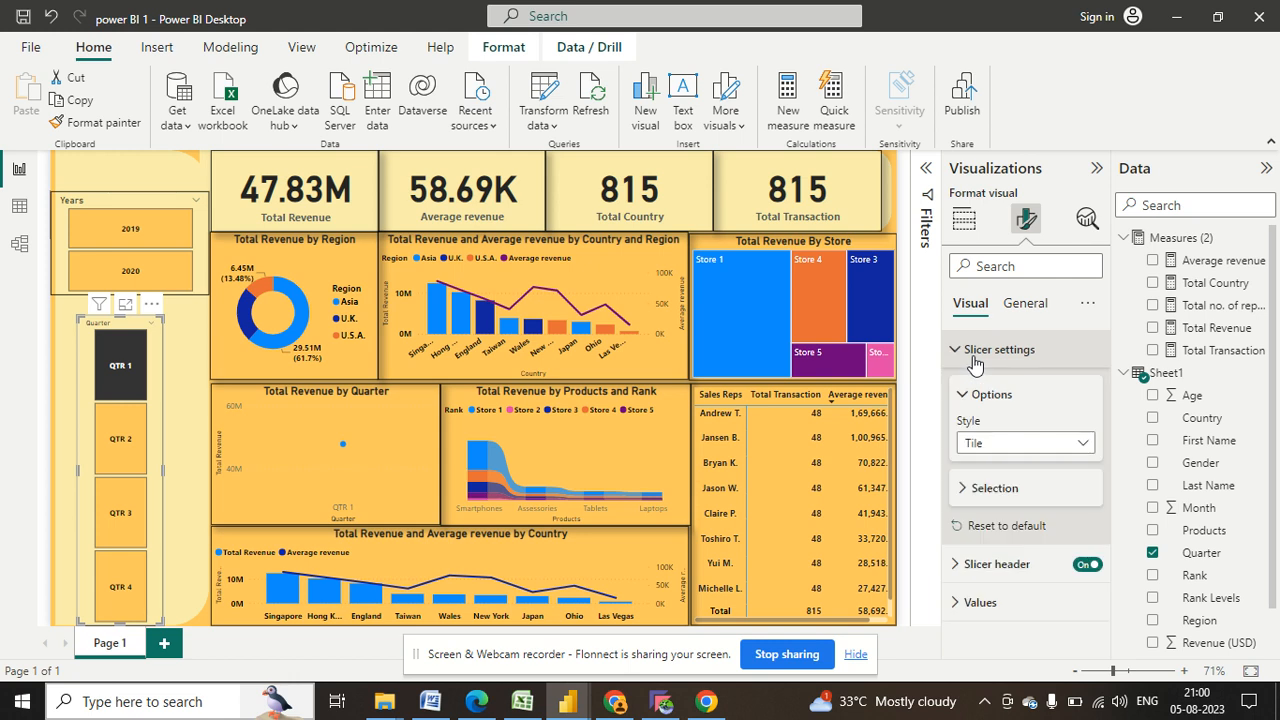
{"action": "left_click", "coordinate": [970, 564]}
{"action": "scroll", "coordinate": [1068, 516], "scroll_direction": "down", "scroll_amount": 1}
{"action": "scroll", "coordinate": [1068, 520], "scroll_direction": "down", "scroll_amount": 2}
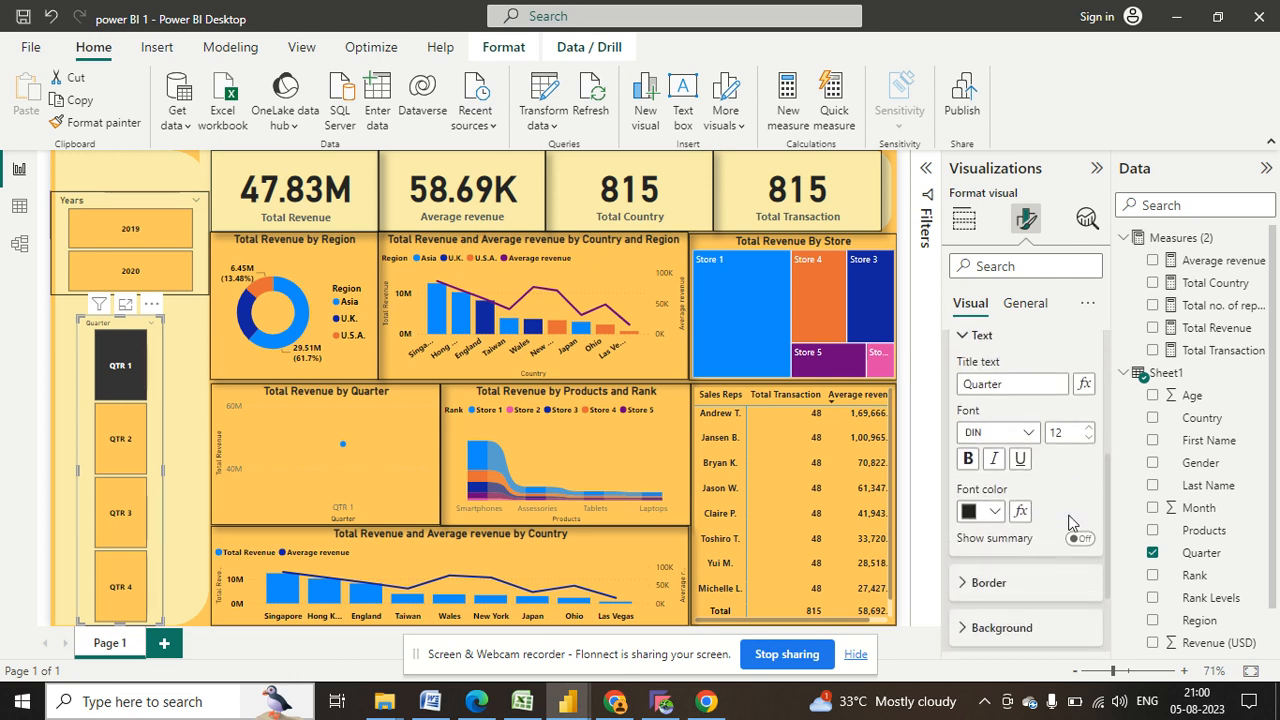
{"action": "left_click", "coordinate": [994, 511]}
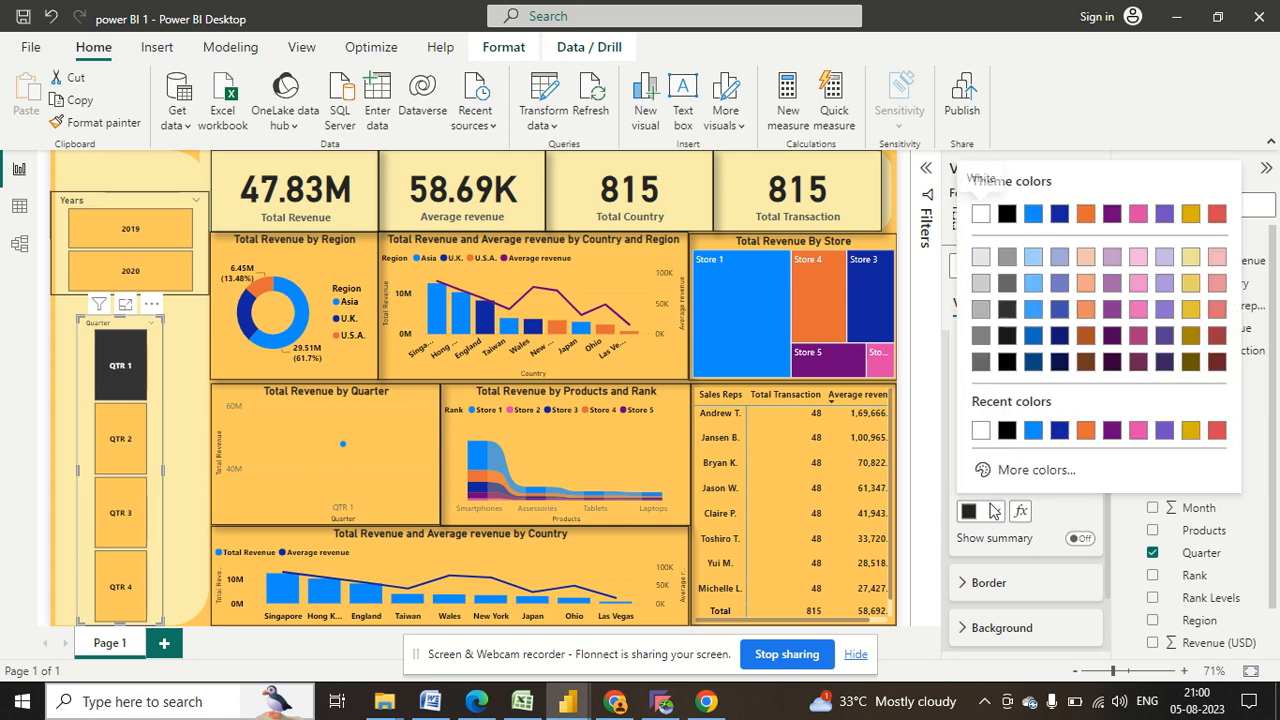
{"action": "left_click", "coordinate": [1216, 431]}
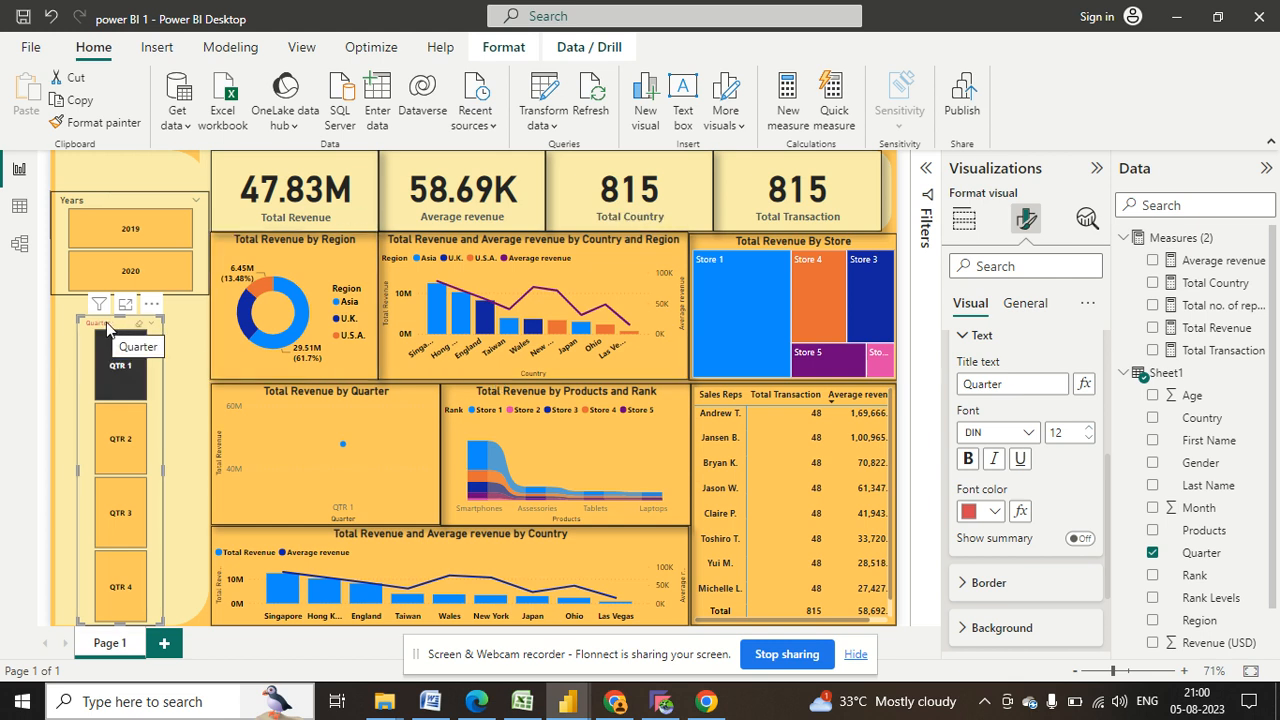
- Set the Quarter slicer's header background to dark blue and look over its pending icon options before returning to the field setup
{"action": "left_click", "coordinate": [967, 583]}
{"action": "scroll", "coordinate": [968, 586], "scroll_direction": "down", "scroll_amount": 3}
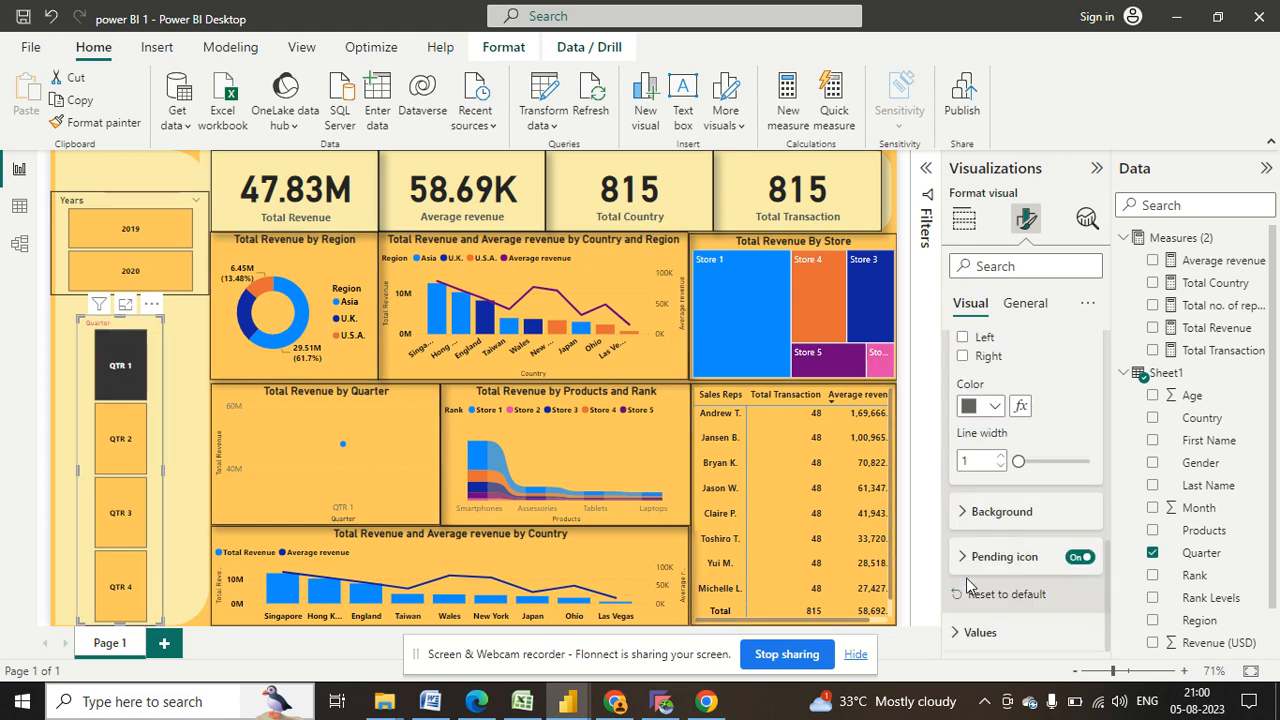
{"action": "left_click", "coordinate": [972, 512]}
{"action": "scroll", "coordinate": [975, 525], "scroll_direction": "down", "scroll_amount": 1}
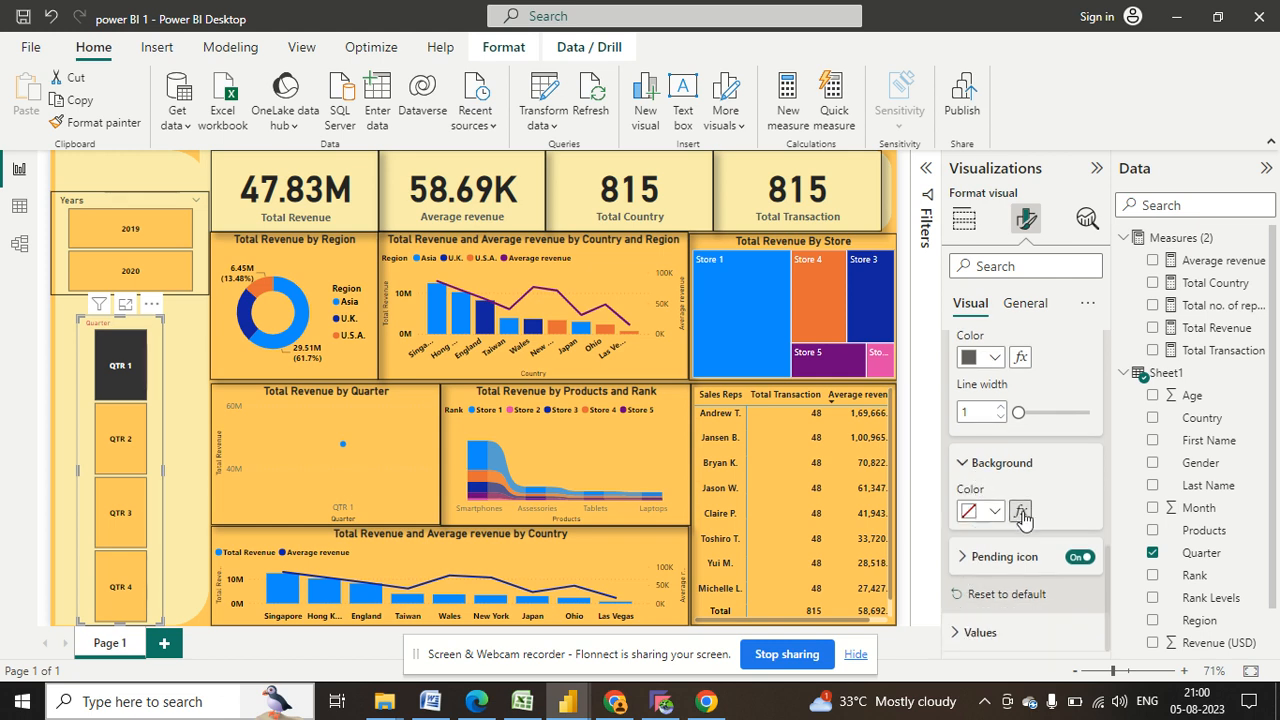
{"action": "left_click", "coordinate": [978, 512]}
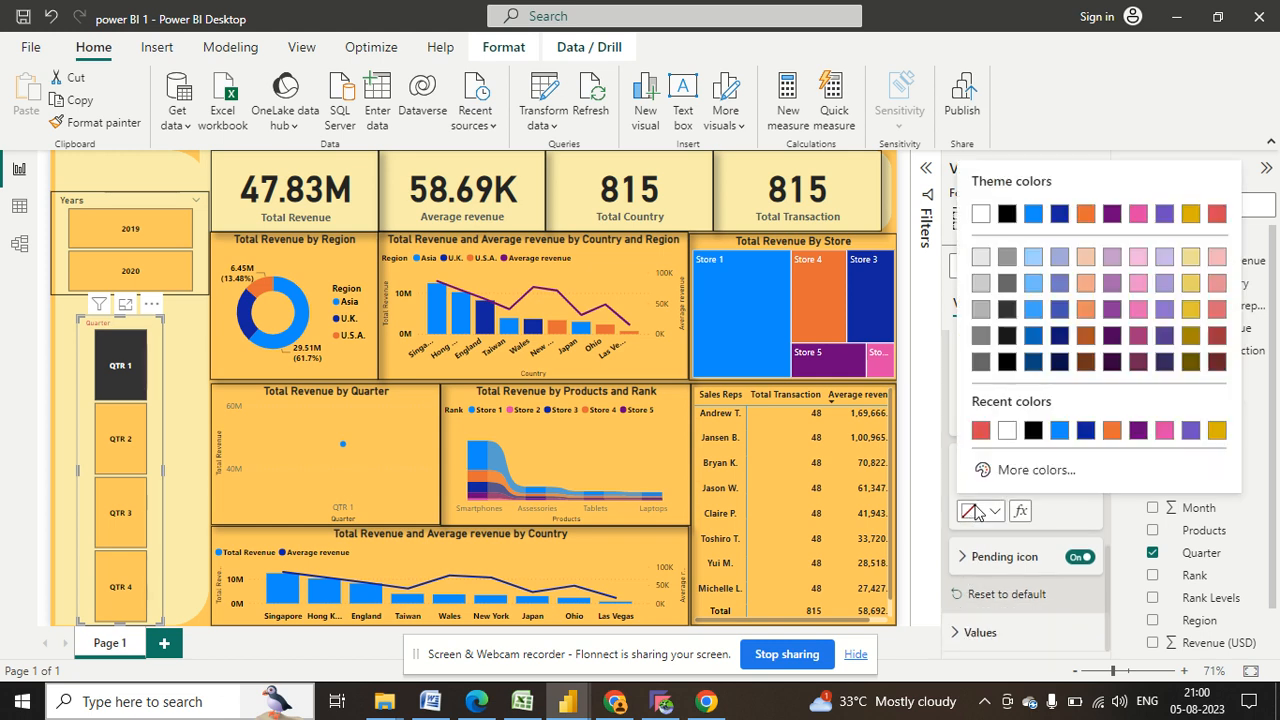
{"action": "left_click", "coordinate": [1086, 432]}
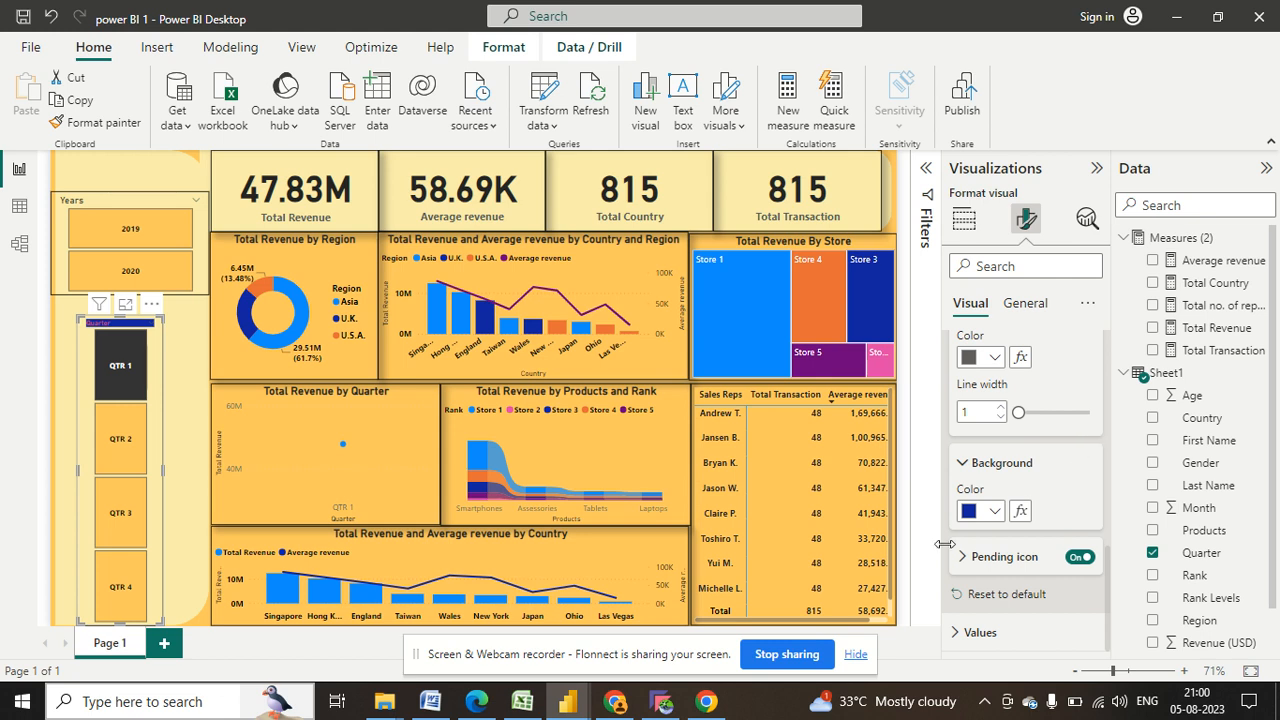
{"action": "left_click", "coordinate": [978, 560]}
{"action": "scroll", "coordinate": [995, 545], "scroll_direction": "down", "scroll_amount": 5}
{"action": "scroll", "coordinate": [1000, 530], "scroll_direction": "up", "scroll_amount": 10}
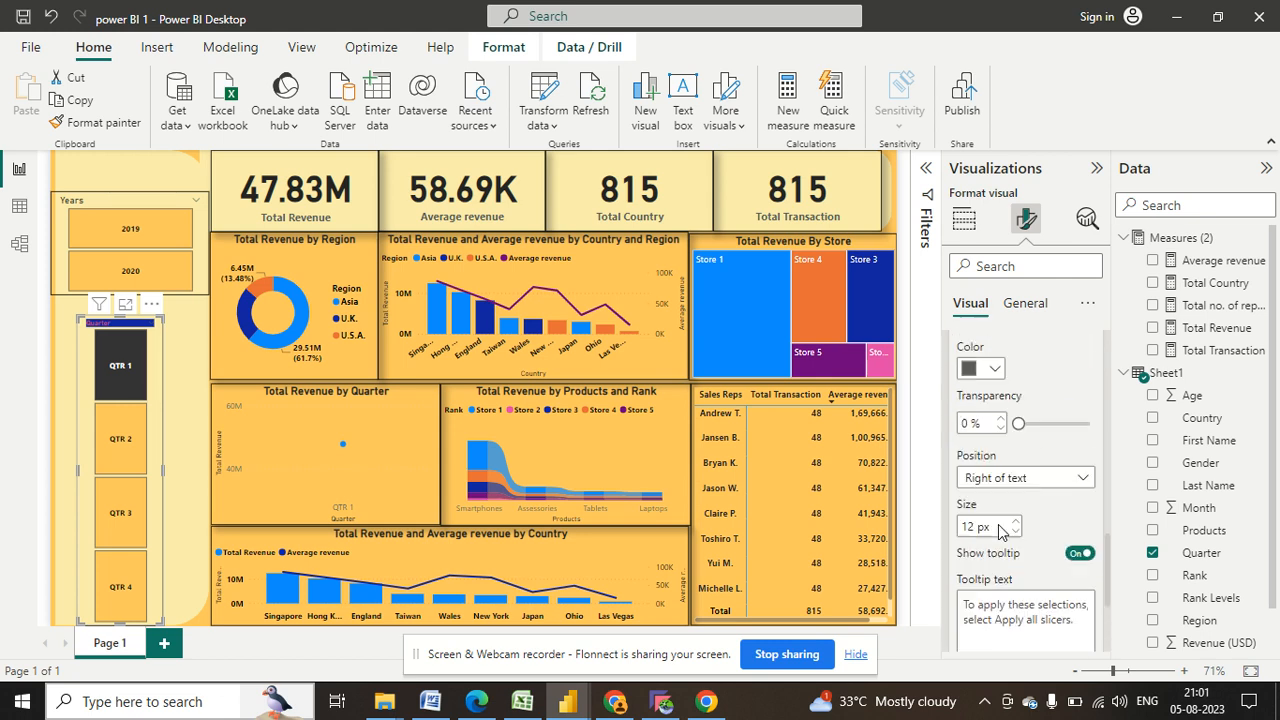
{"action": "left_click", "coordinate": [970, 221]}
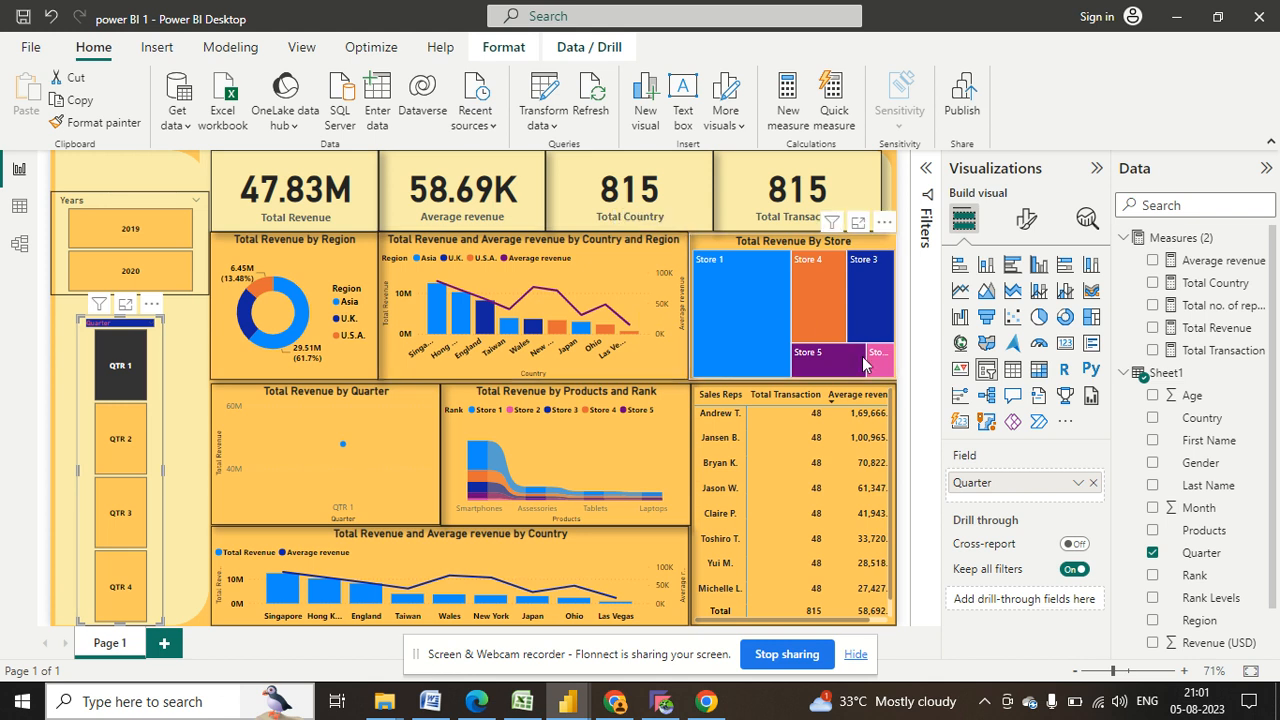
- Open the legend text formatting of the Total Revenue by Region donut chart
{"action": "left_click", "coordinate": [349, 260]}
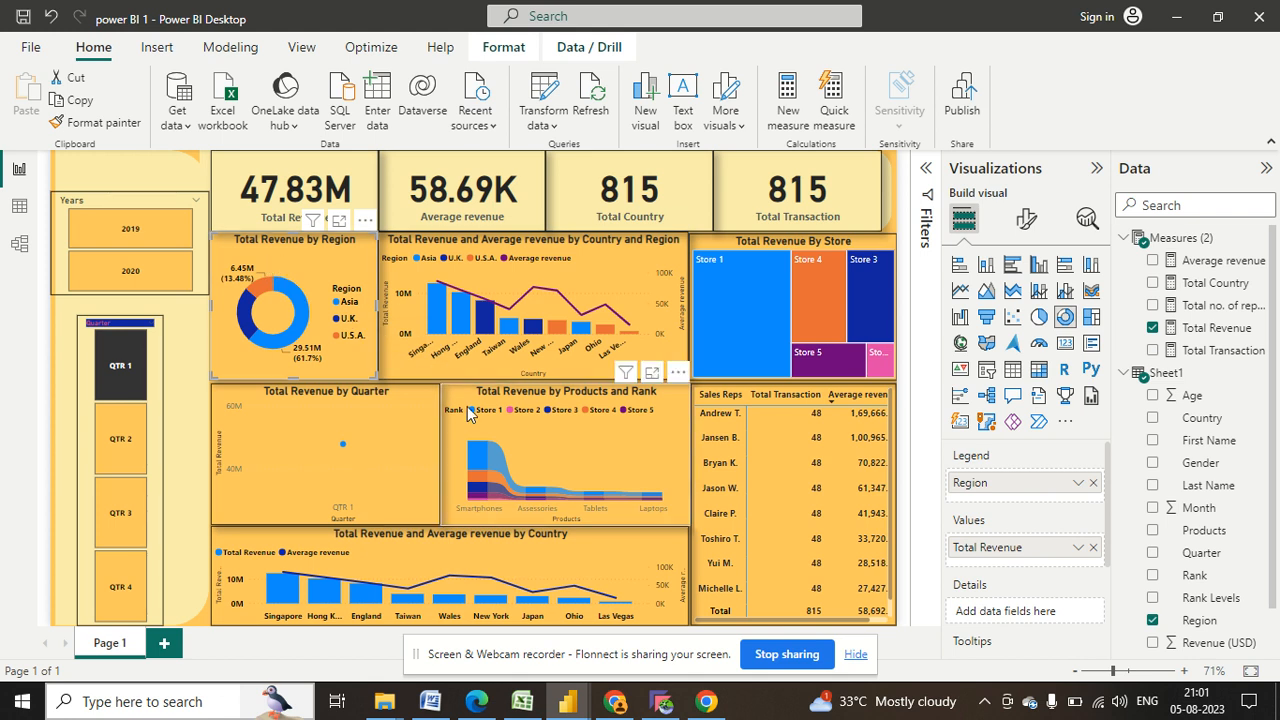
{"action": "left_click", "coordinate": [1028, 232]}
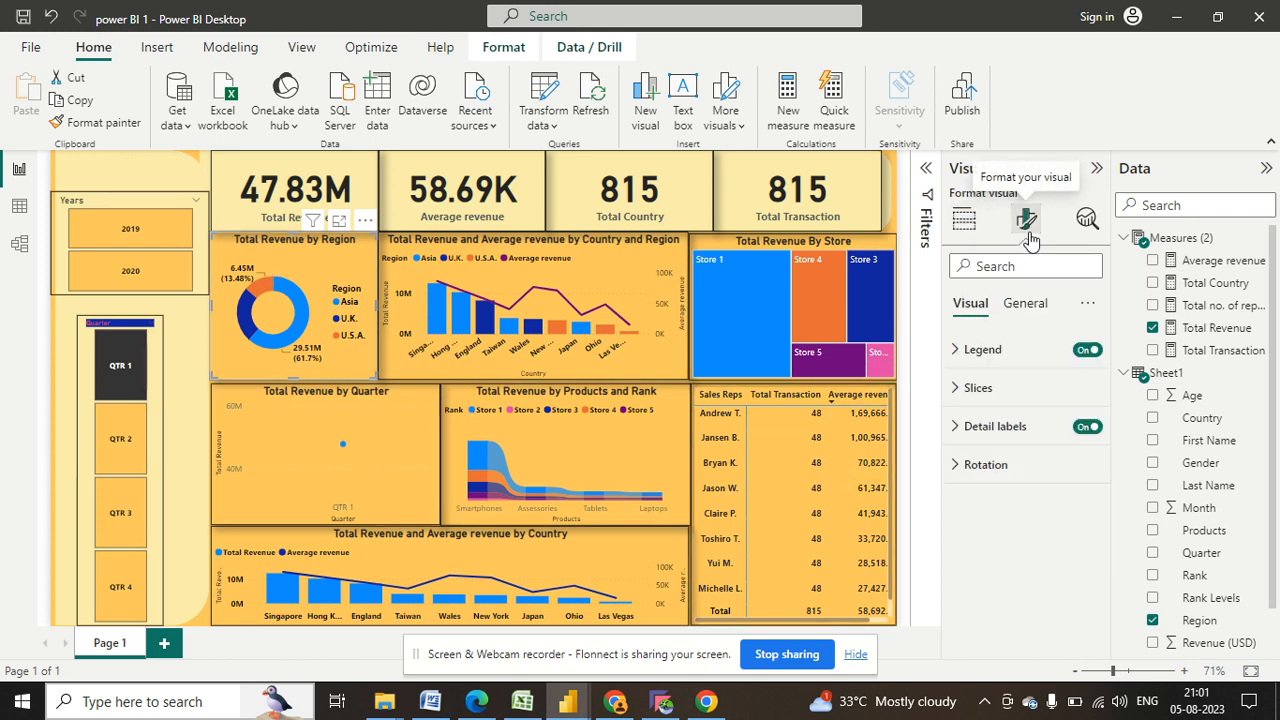
{"action": "left_click", "coordinate": [966, 350]}
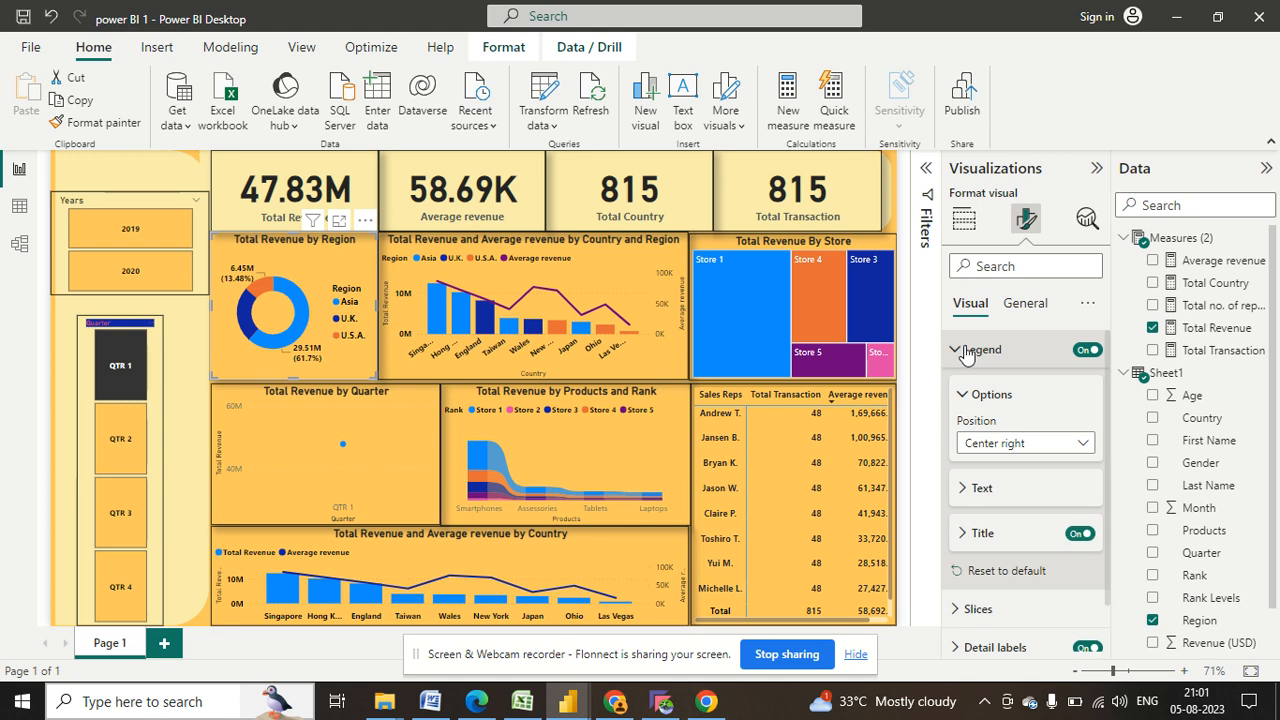
{"action": "scroll", "coordinate": [1000, 440], "scroll_direction": "down", "scroll_amount": 1}
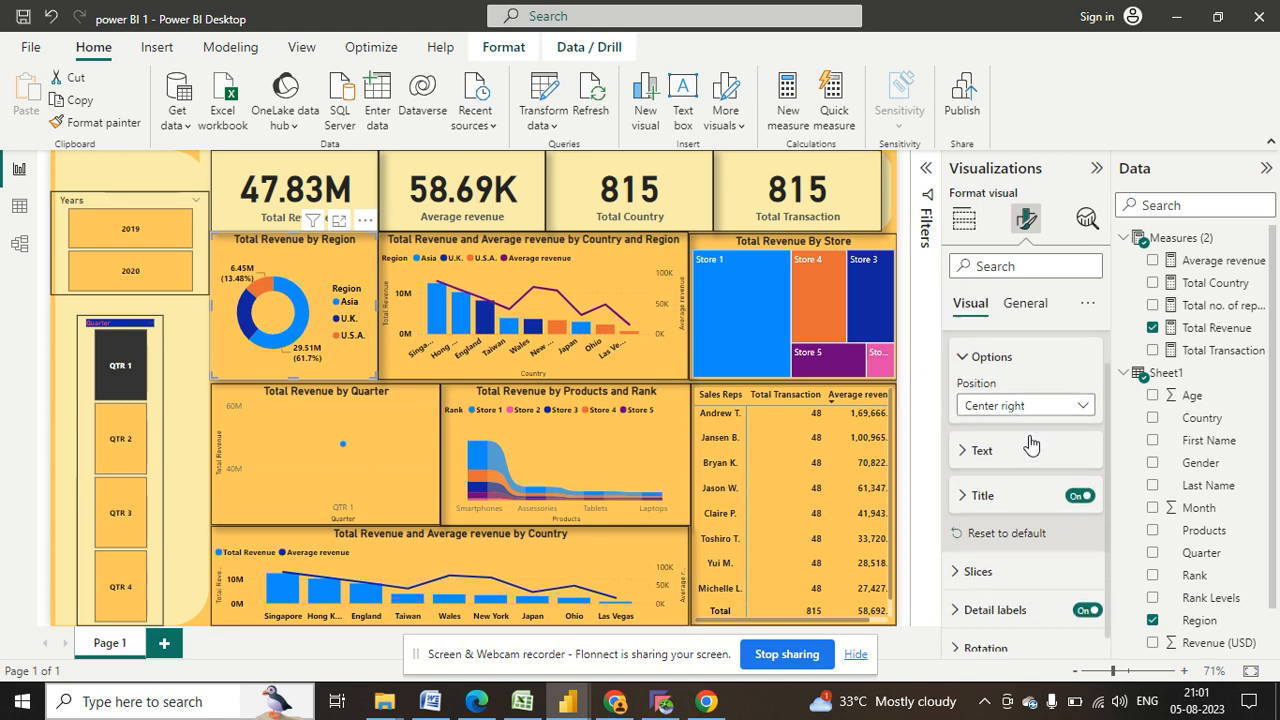
{"action": "left_click", "coordinate": [980, 434]}
{"action": "scroll", "coordinate": [981, 441], "scroll_direction": "down", "scroll_amount": 2}
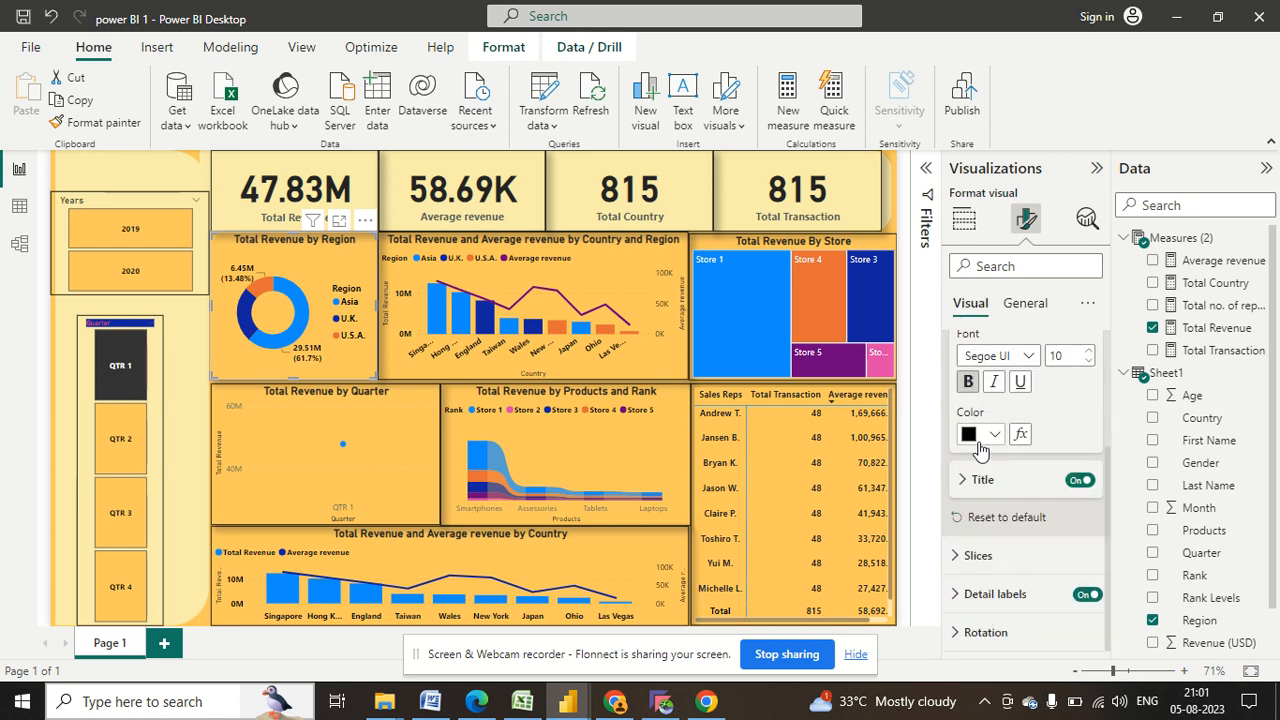
- Toggle bold off and on for the donut chart's legend text, and show the legend title setting
{"action": "left_click", "coordinate": [970, 385]}
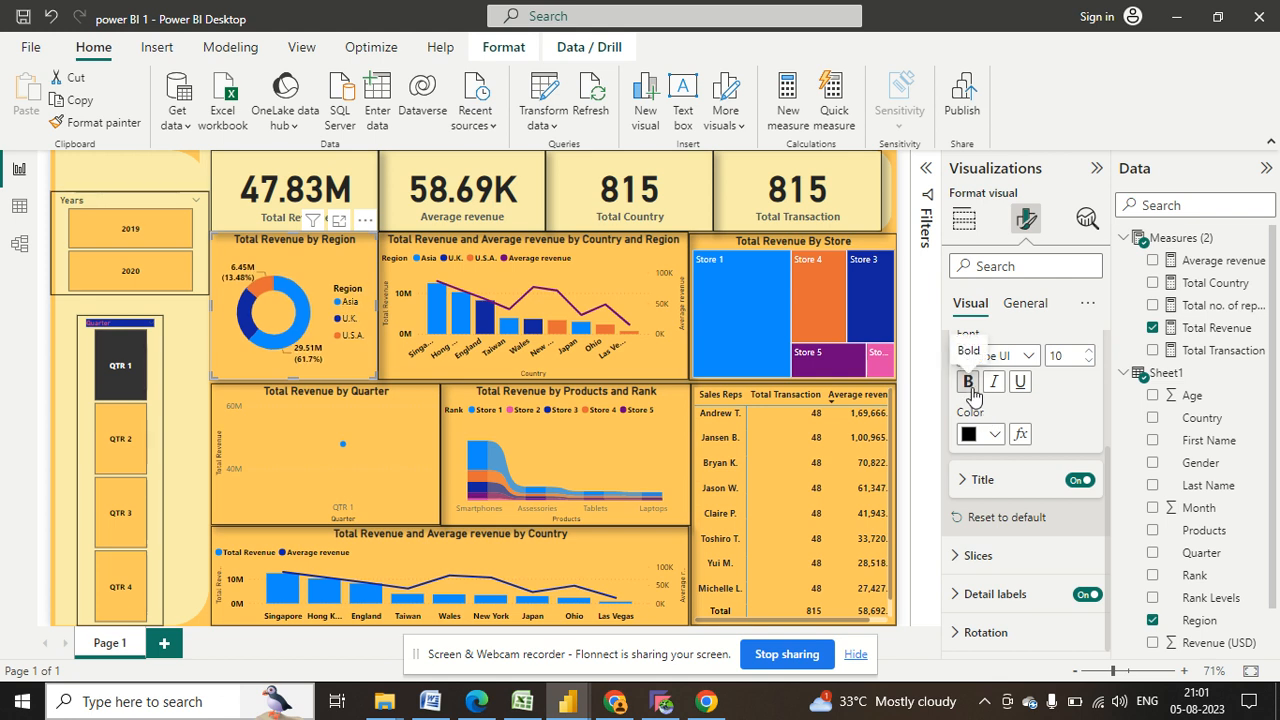
{"action": "left_click", "coordinate": [970, 388]}
{"action": "left_click", "coordinate": [970, 388]}
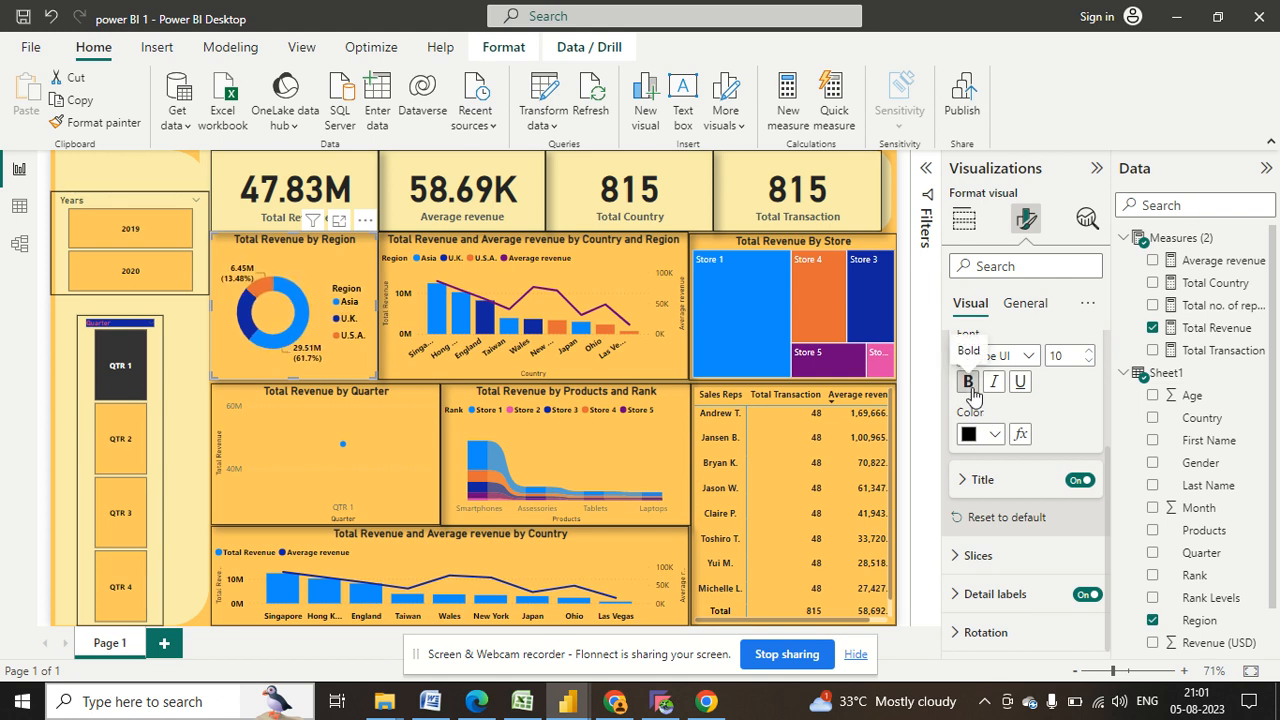
{"action": "left_click", "coordinate": [969, 385]}
{"action": "left_click", "coordinate": [969, 385]}
{"action": "left_click", "coordinate": [978, 479]}
{"action": "scroll", "coordinate": [980, 478], "scroll_direction": "down", "scroll_amount": 1}
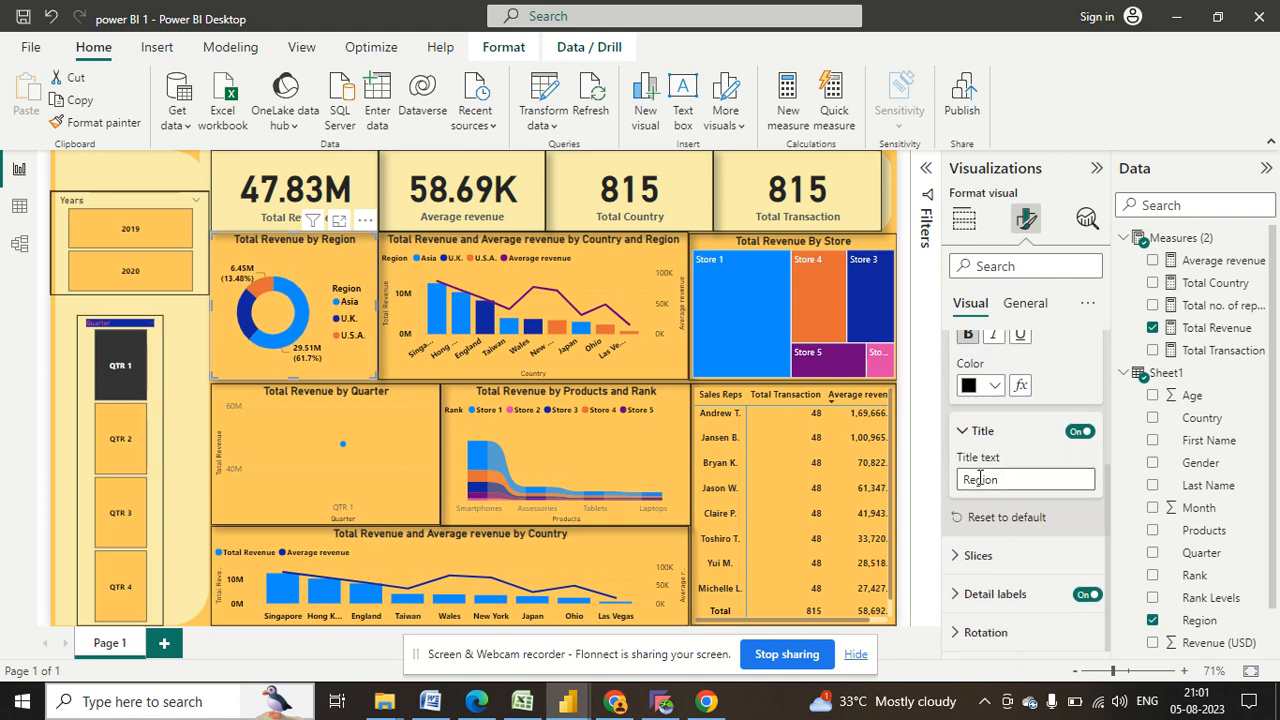
- Set the Asia slice color of the Total Revenue by Region donut chart to the pink theme color
{"action": "left_click", "coordinate": [970, 556]}
{"action": "scroll", "coordinate": [975, 556], "scroll_direction": "down", "scroll_amount": 3}
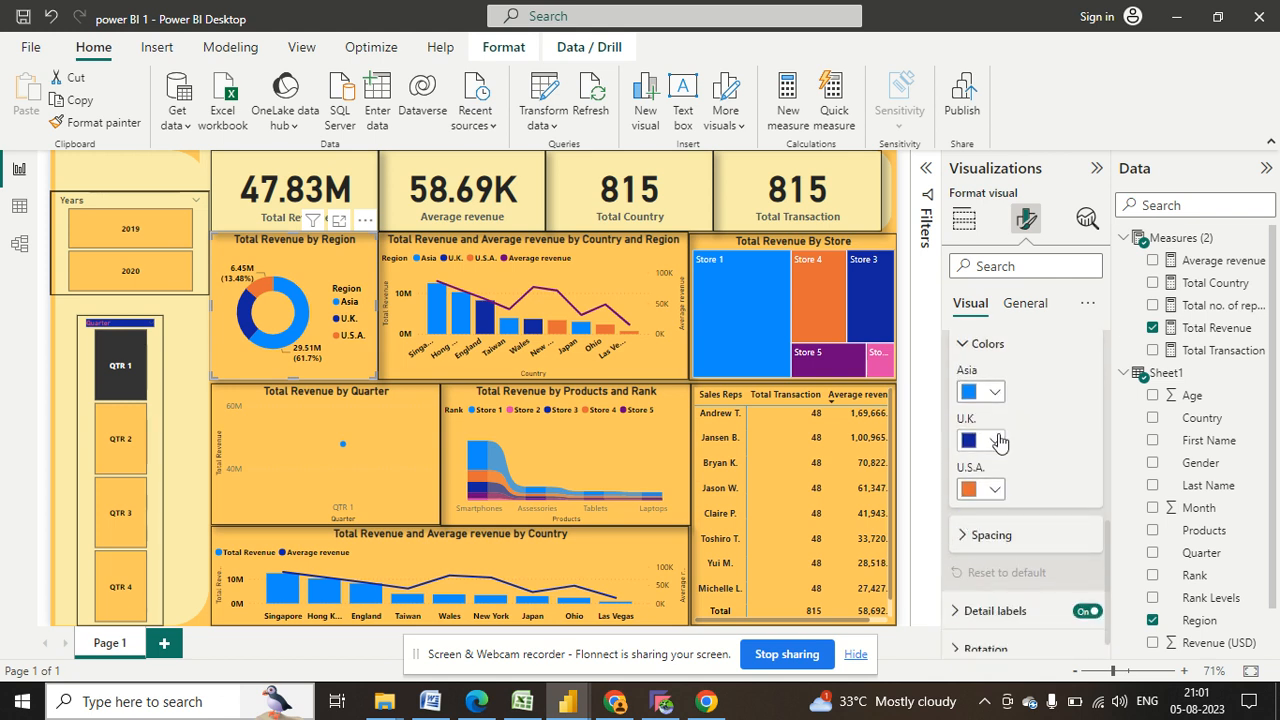
{"action": "left_click", "coordinate": [987, 391]}
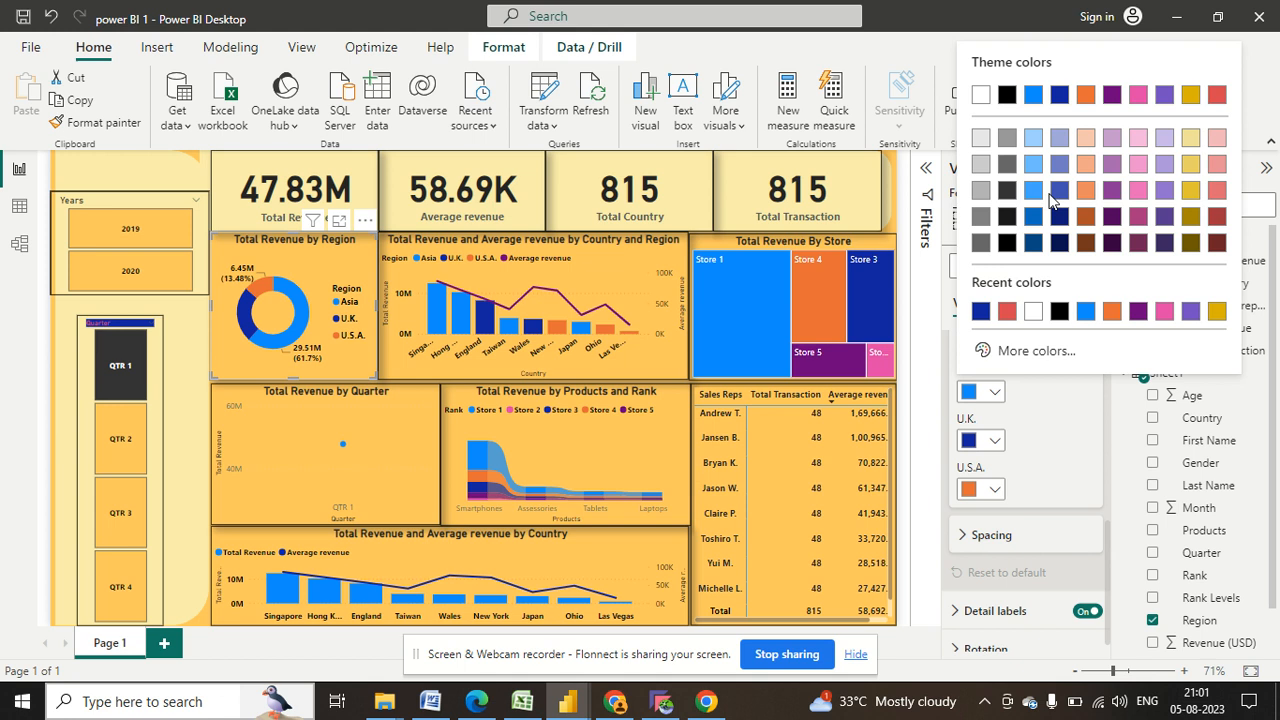
{"action": "left_click", "coordinate": [1140, 96]}
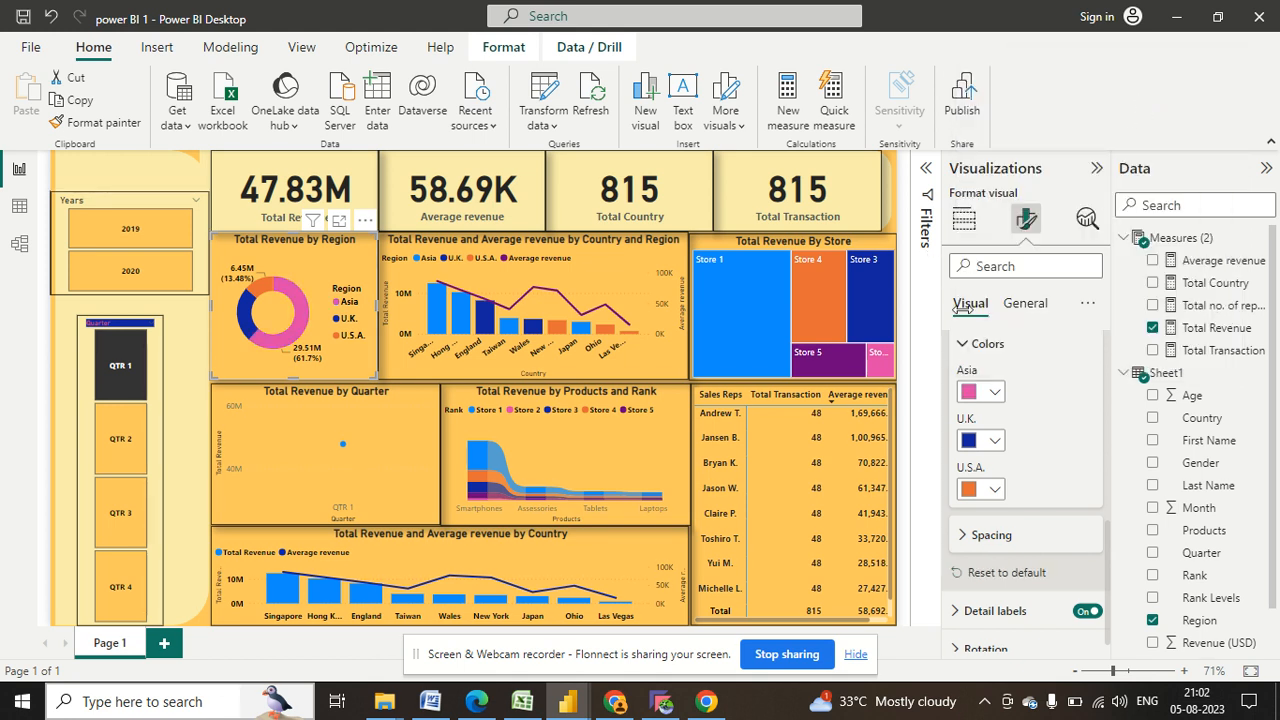
- Set the donut chart's U.K. slice to a custom green, #2B9E11
{"action": "left_click", "coordinate": [980, 443]}
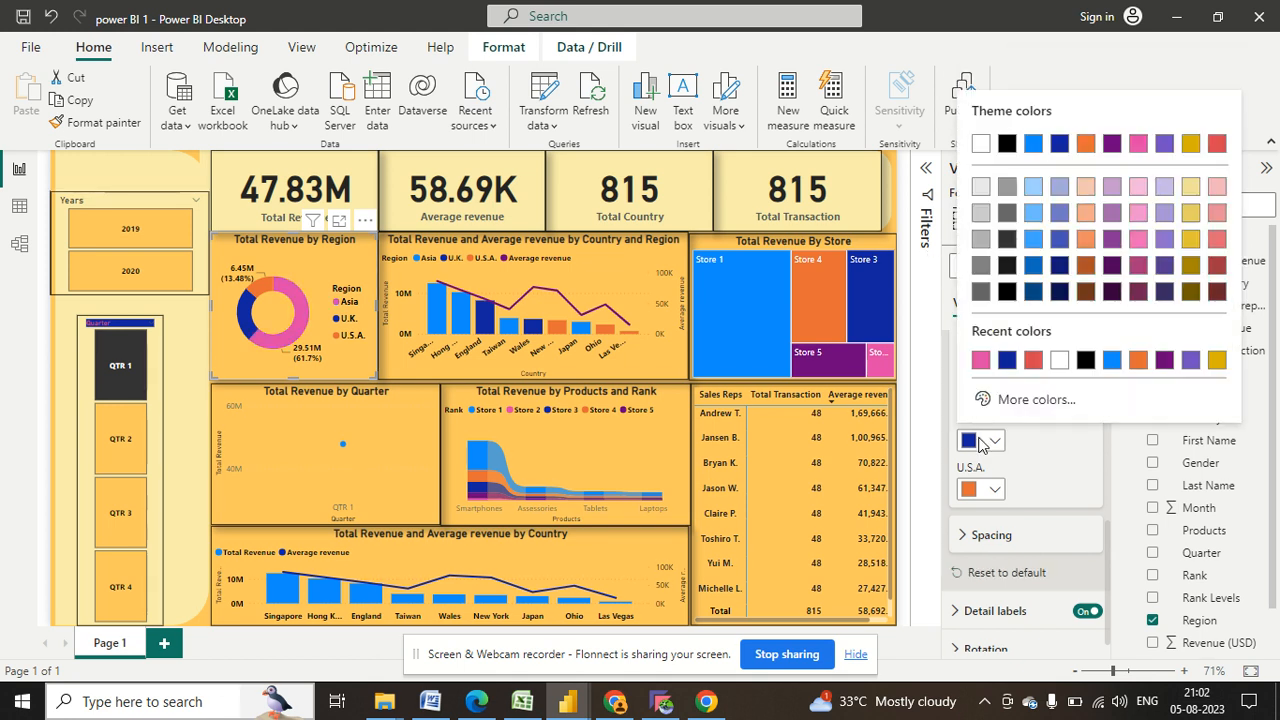
{"action": "left_click", "coordinate": [1035, 414]}
{"action": "left_click_drag", "start_coordinate": [1104, 336], "coordinate": [1050, 340]}
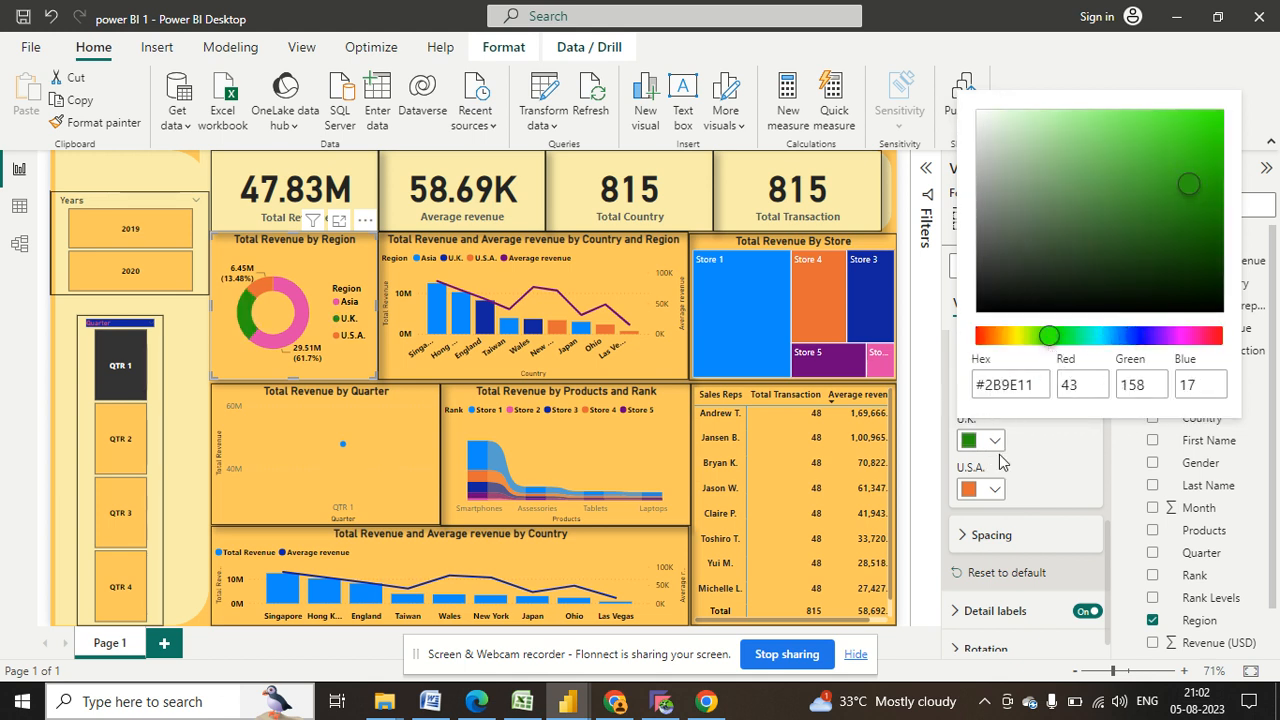
{"action": "left_click", "coordinate": [1030, 488]}
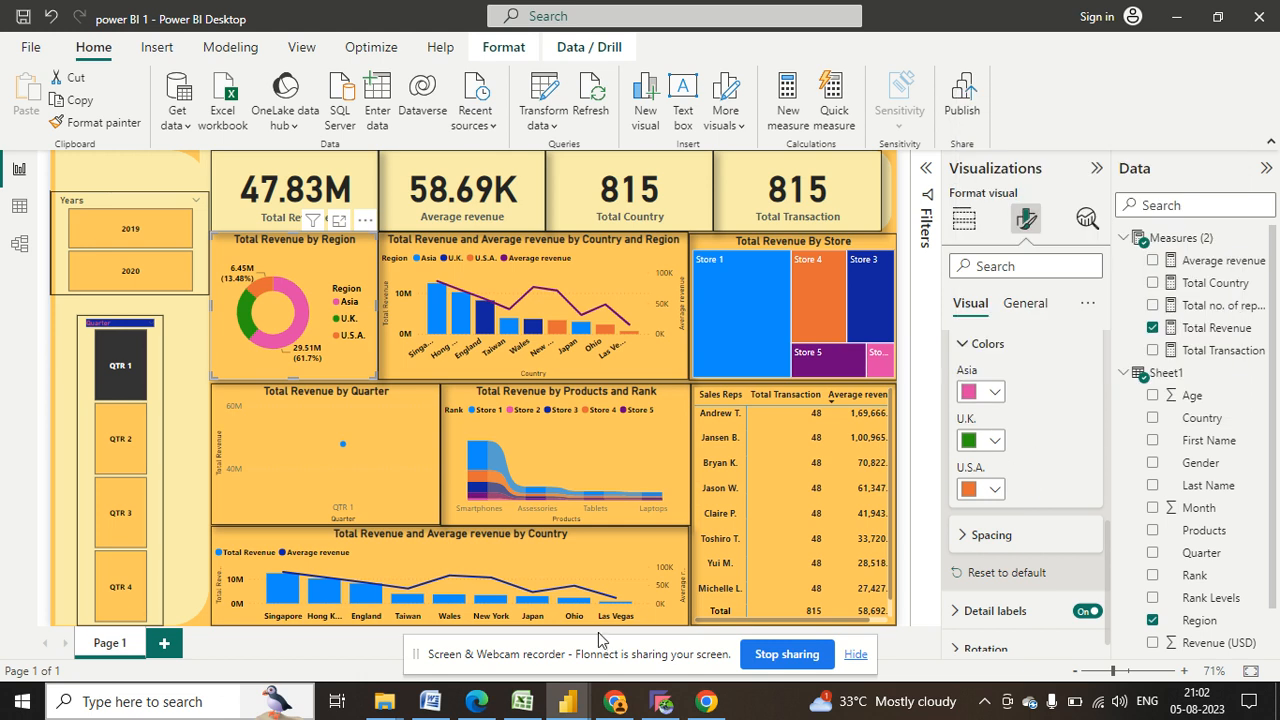
- Switch to the Color Hunt page in Edge, copy hex code #F11A7B from a neon palette, and return to Power BI Desktop
{"action": "left_click", "coordinate": [476, 701]}
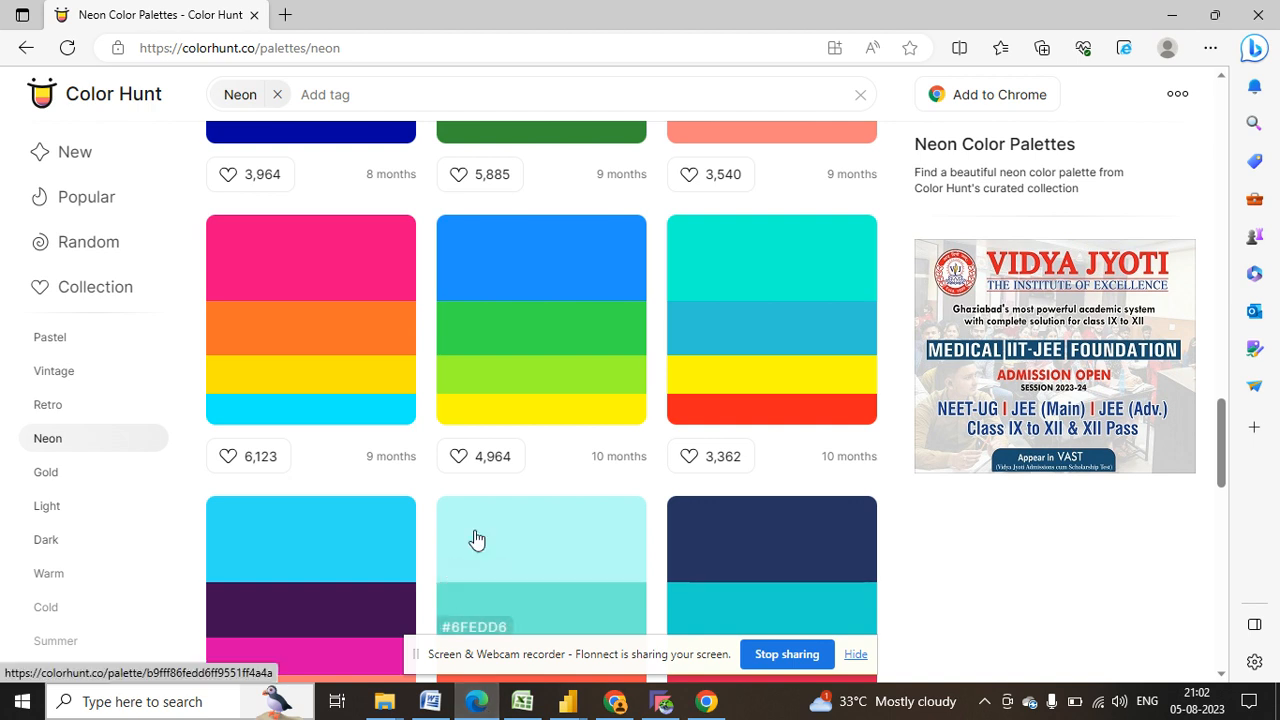
{"action": "scroll", "coordinate": [540, 457], "scroll_direction": "down", "scroll_amount": 10}
{"action": "scroll", "coordinate": [538, 461], "scroll_direction": "up", "scroll_amount": 10}
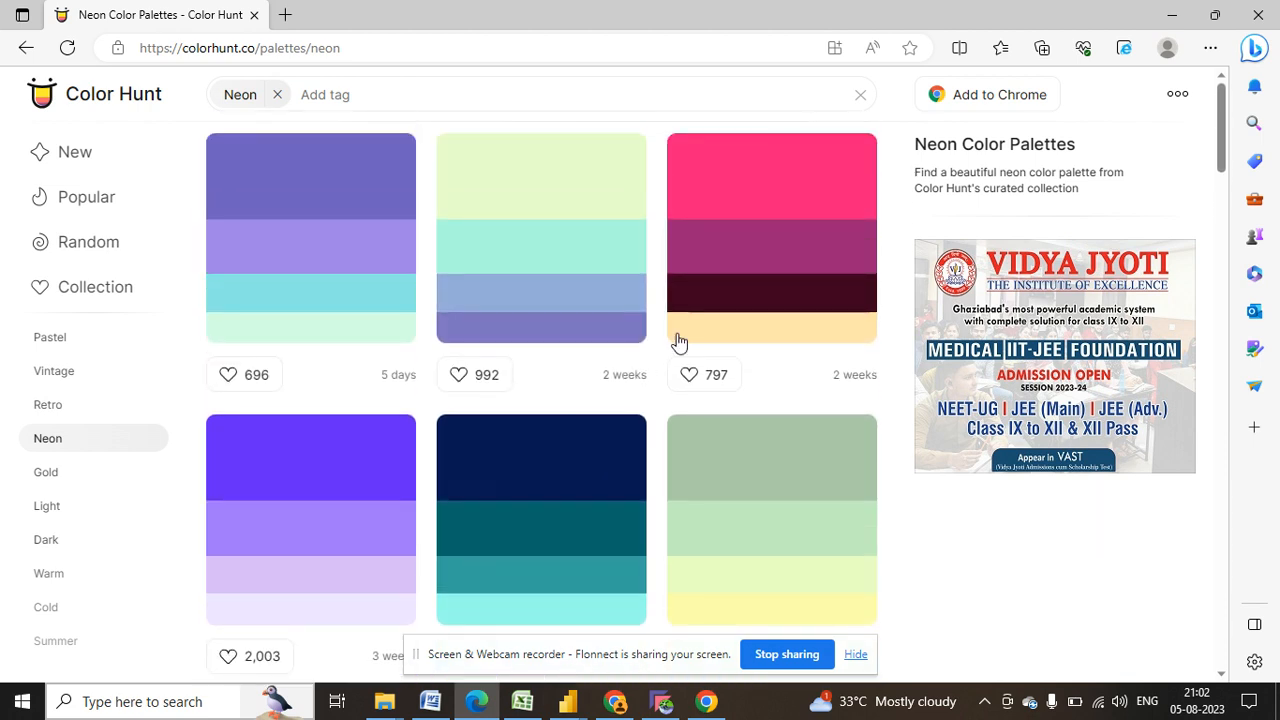
{"action": "left_click", "coordinate": [738, 205]}
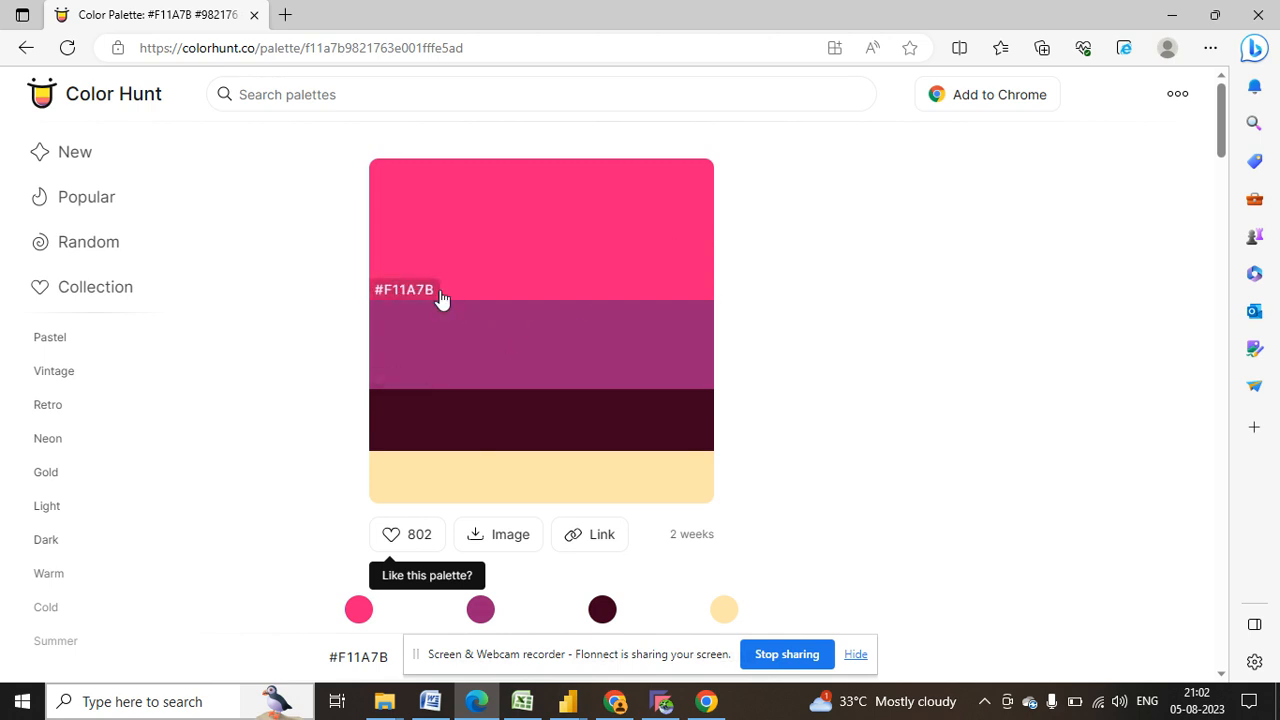
{"action": "left_click", "coordinate": [420, 296]}
{"action": "key", "text": "alt+Tab"}
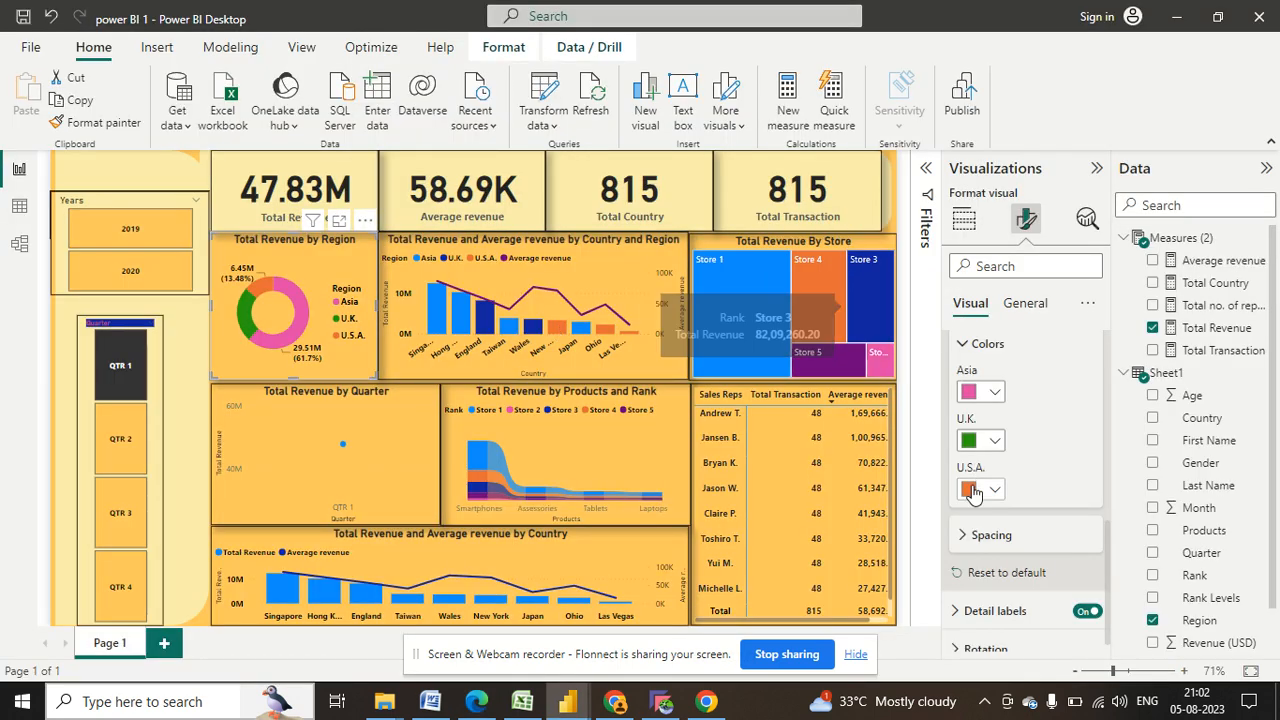
- Apply the copied custom color #F11A7B to the donut chart's U.S.A. slice
{"action": "left_click", "coordinate": [973, 492]}
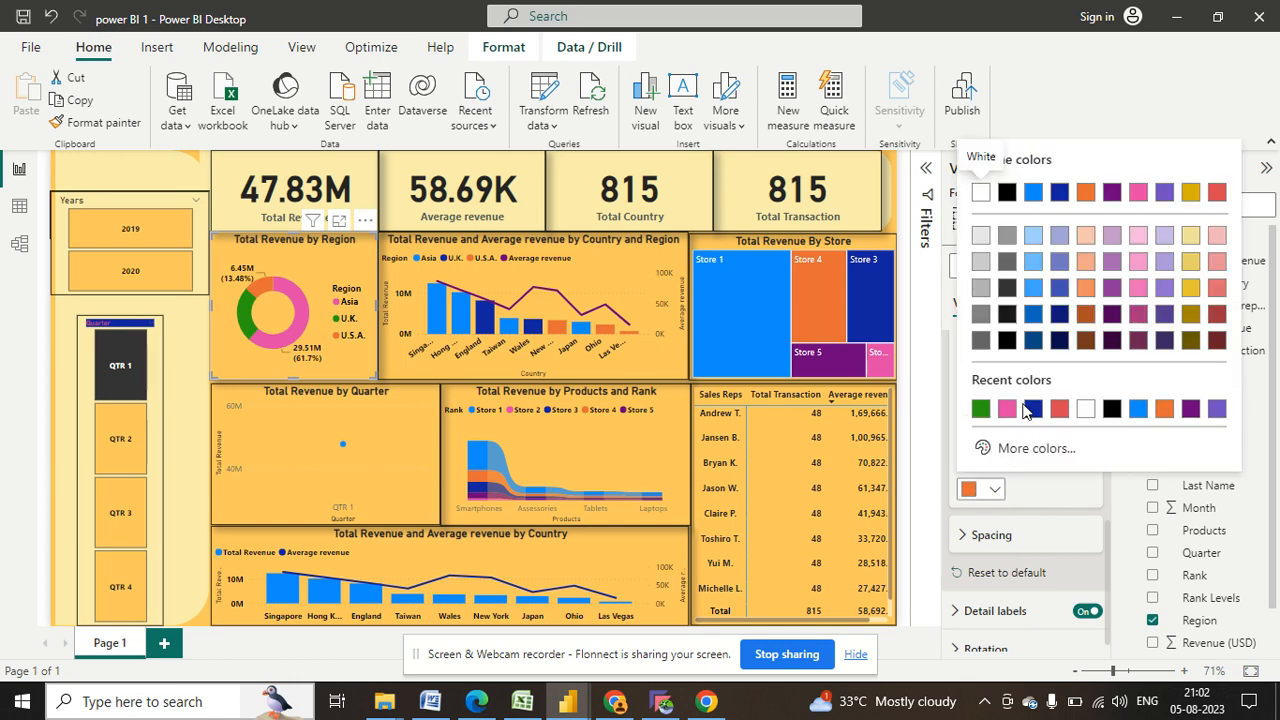
{"action": "left_click", "coordinate": [1015, 450]}
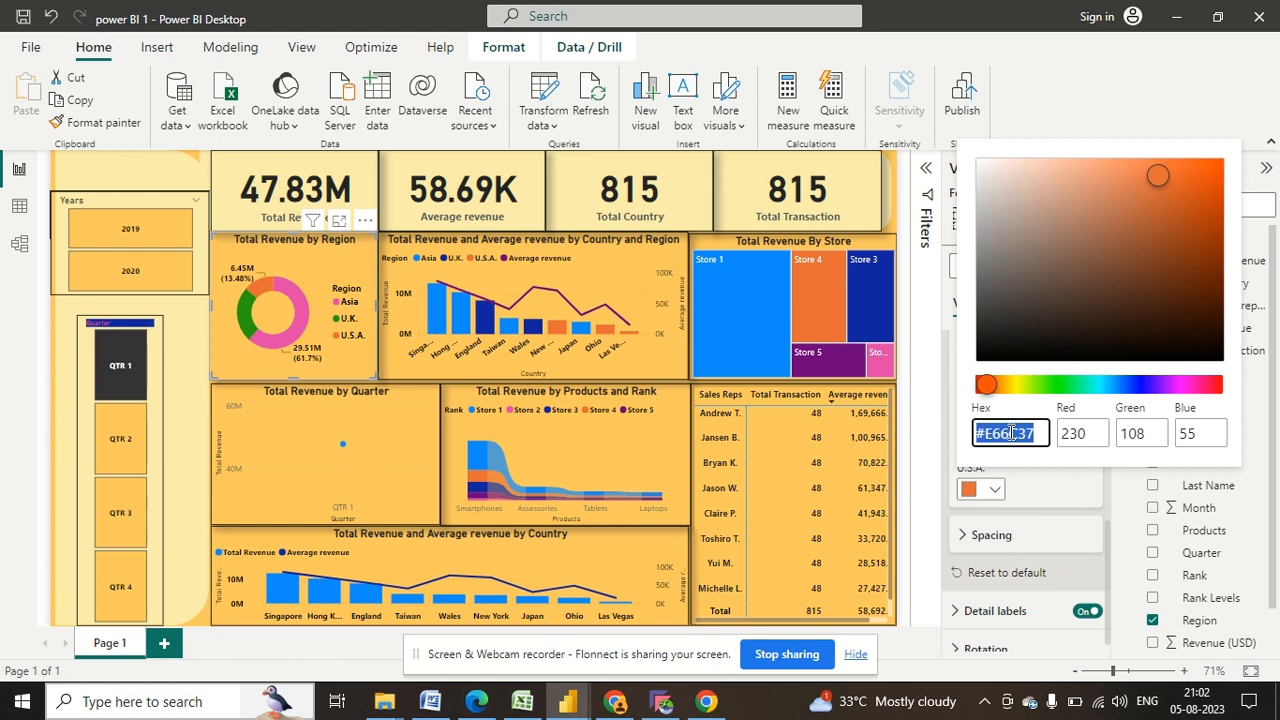
{"action": "key", "text": "ctrl+v"}
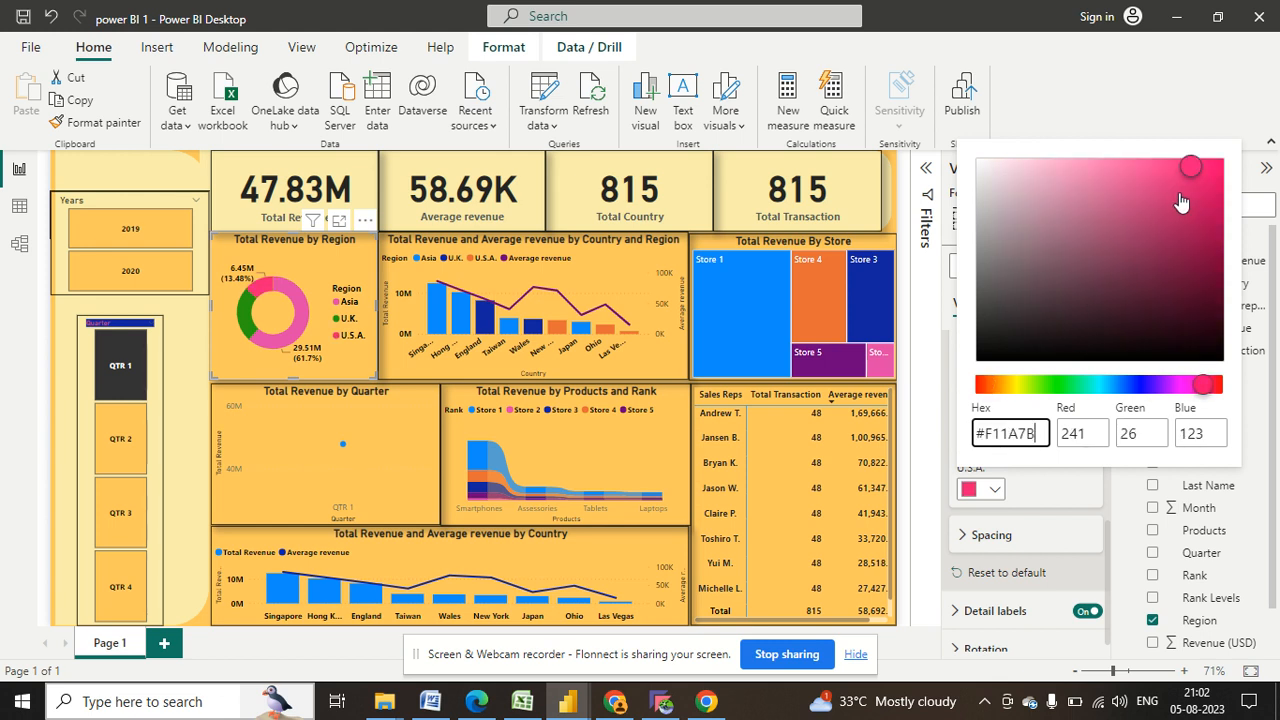
{"action": "left_click", "coordinate": [1200, 172]}
{"action": "left_click", "coordinate": [1175, 122]}
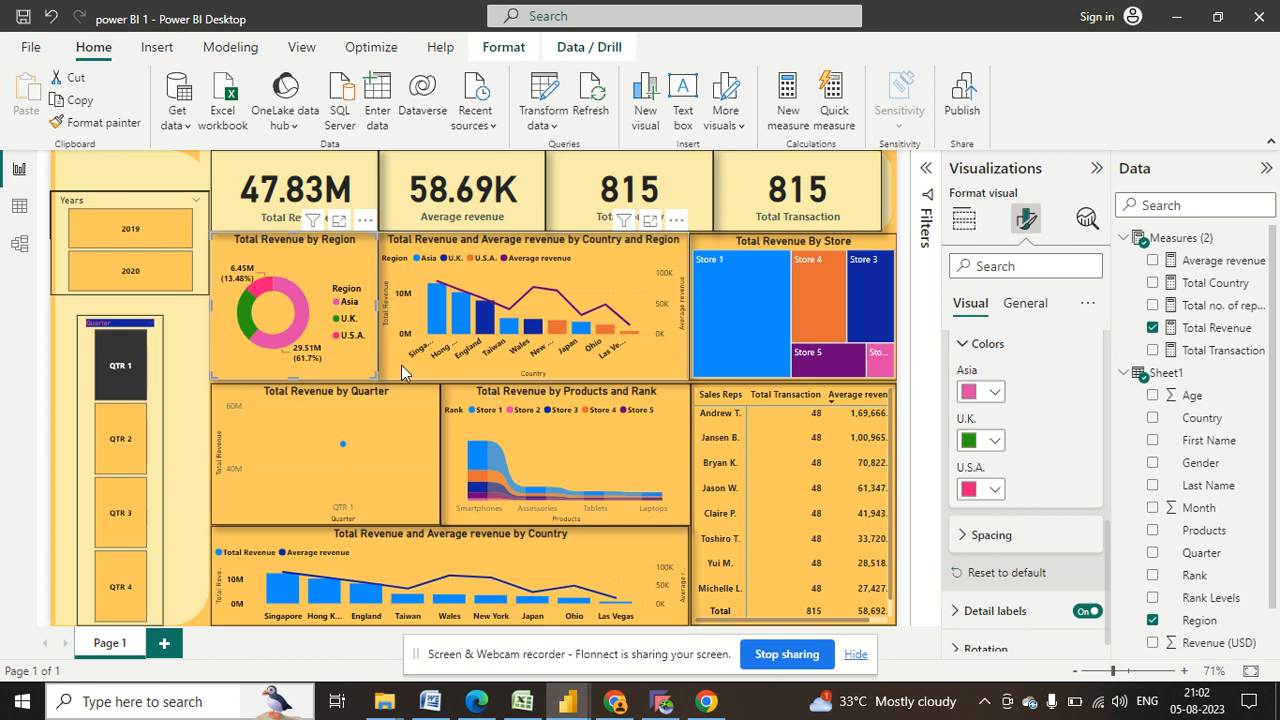
- Select the Total Revenue and Average revenue by Country and Region chart and show its field assignments
{"action": "left_click", "coordinate": [585, 287]}
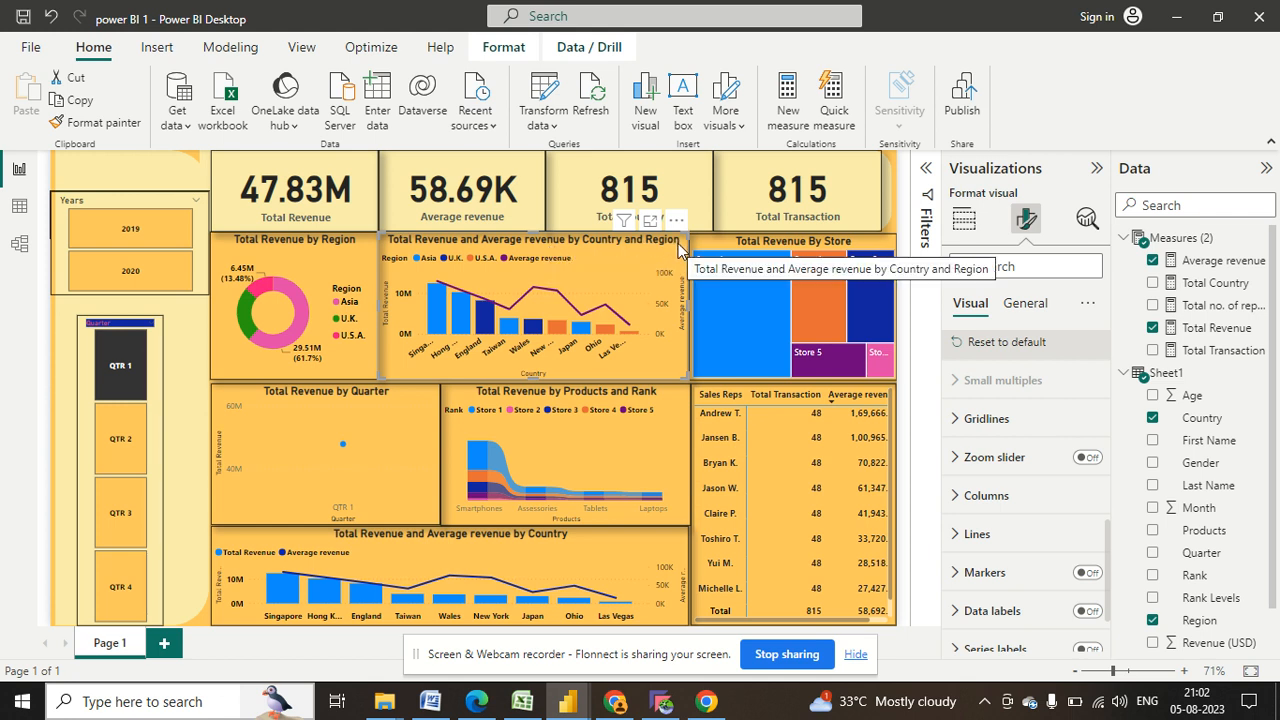
{"action": "left_click", "coordinate": [964, 220]}
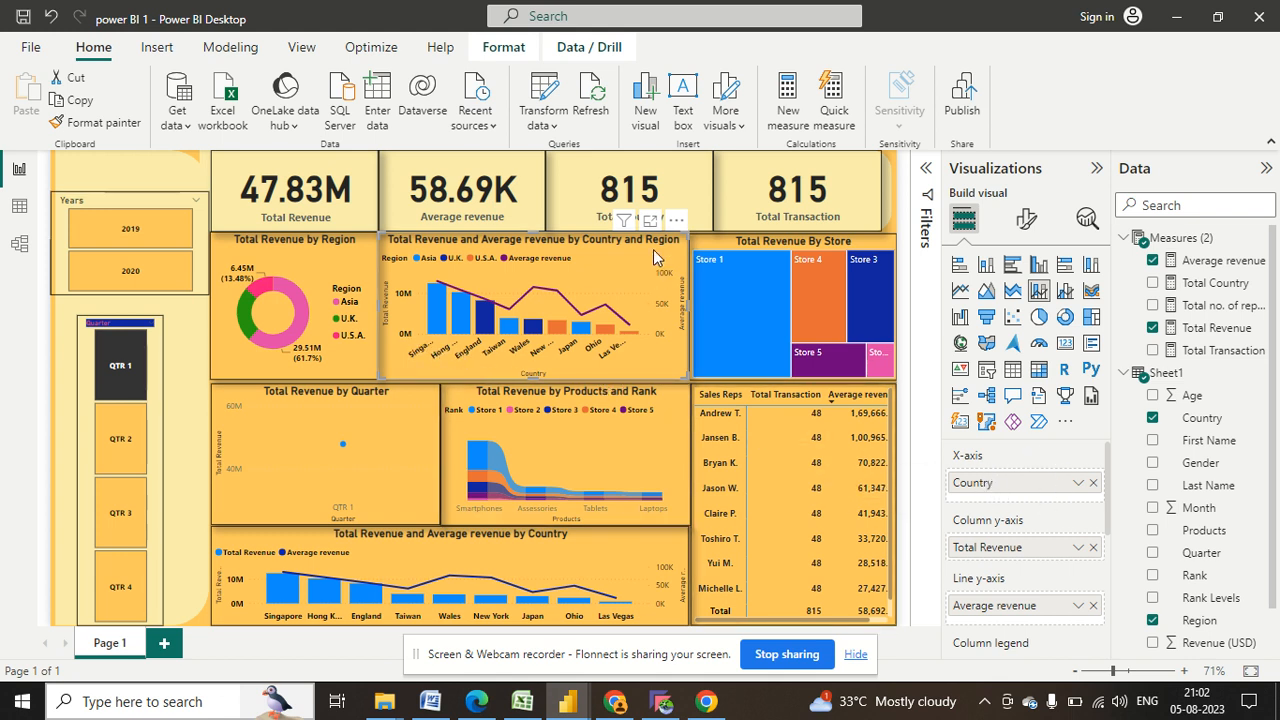
- Open the Total Revenue and Average revenue by Country and Region chart in focus mode and review its axis and legend fields
{"action": "left_click", "coordinate": [651, 221]}
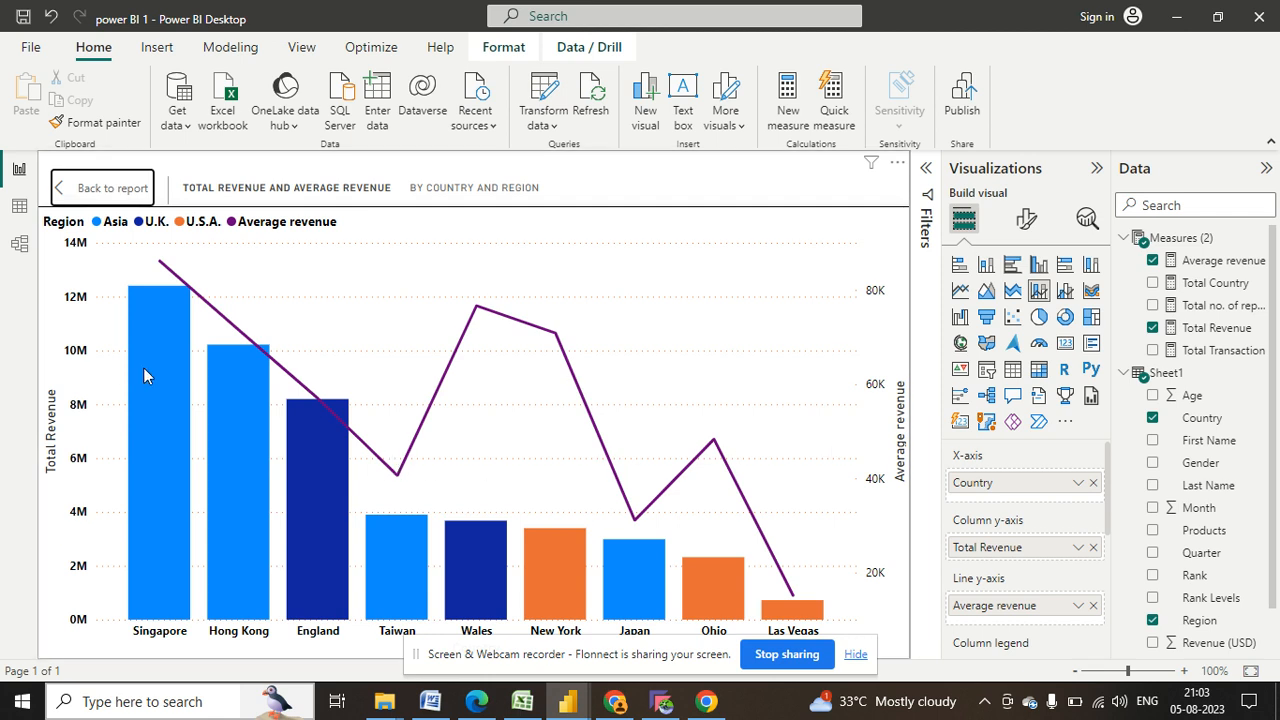
{"action": "scroll", "coordinate": [1022, 541], "scroll_direction": "down", "scroll_amount": 1}
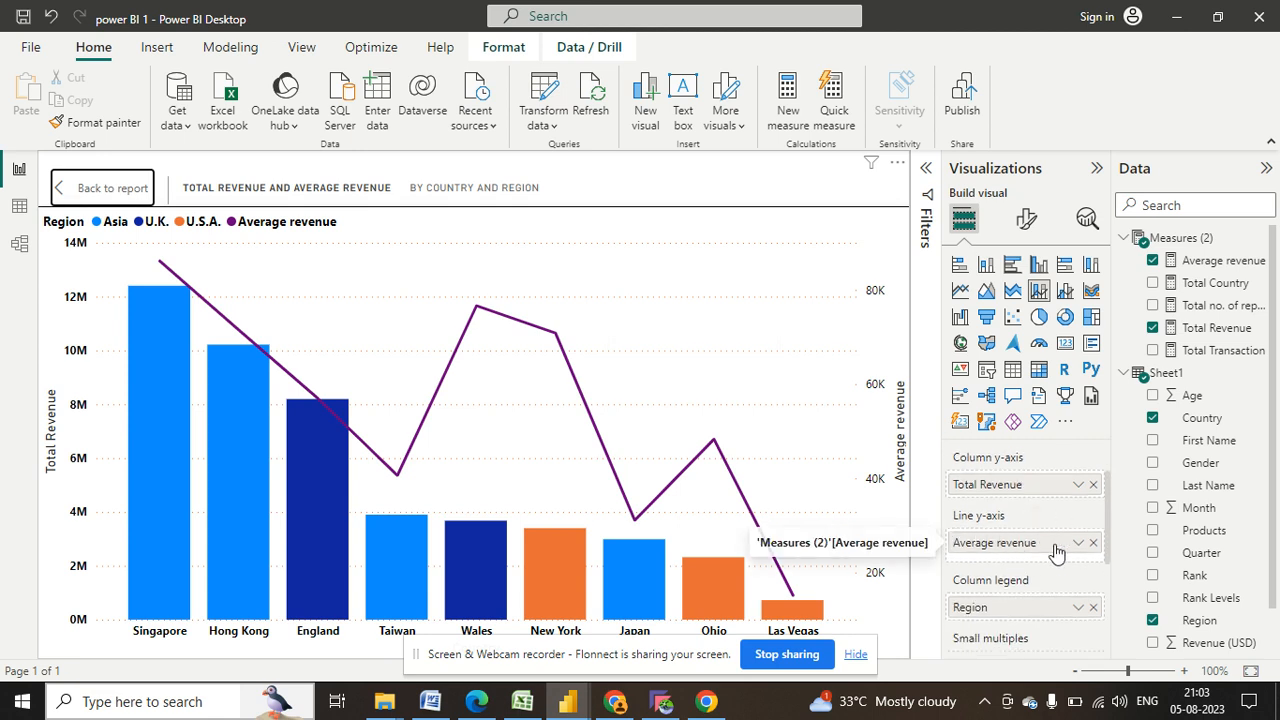
{"action": "scroll", "coordinate": [1057, 550], "scroll_direction": "down", "scroll_amount": 2}
{"action": "scroll", "coordinate": [1057, 545], "scroll_direction": "up", "scroll_amount": 3}
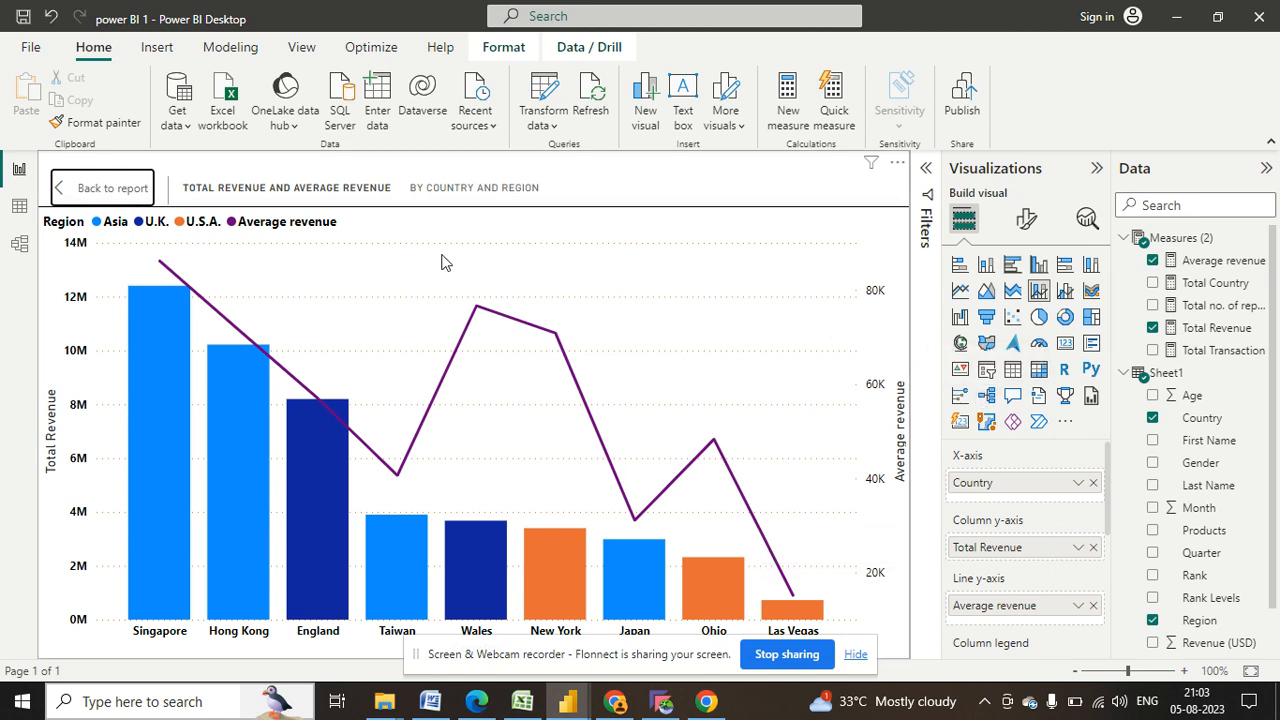
- Examine the combo chart's X-axis and Y-axis formatting options, including range, values and display units, and return to the report page
{"action": "left_click", "coordinate": [1027, 218]}
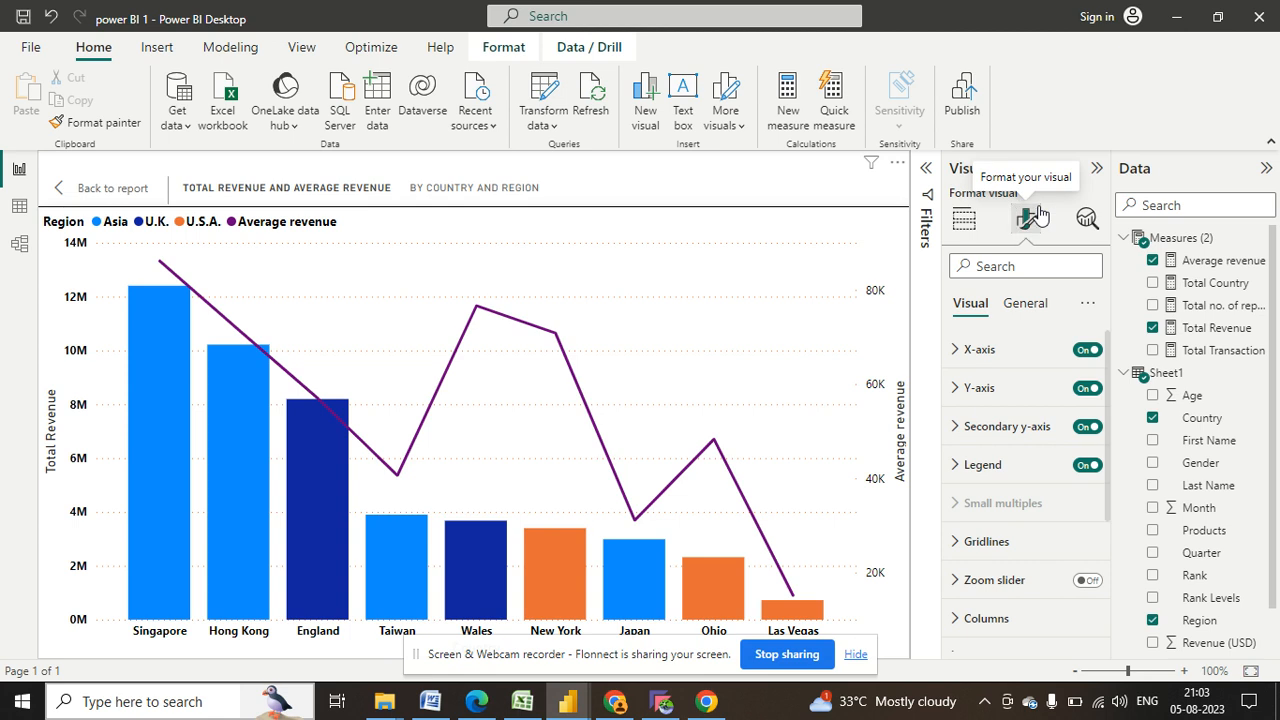
{"action": "left_click", "coordinate": [990, 368]}
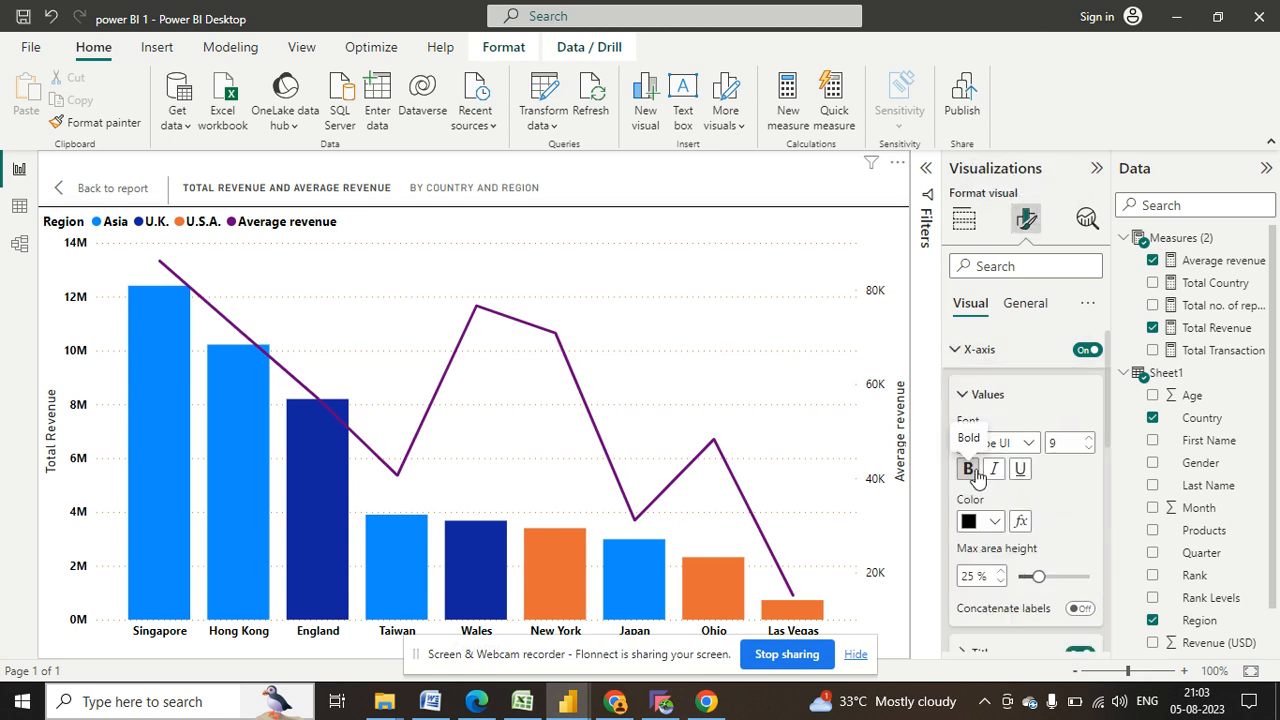
{"action": "scroll", "coordinate": [975, 475], "scroll_direction": "down", "scroll_amount": 3}
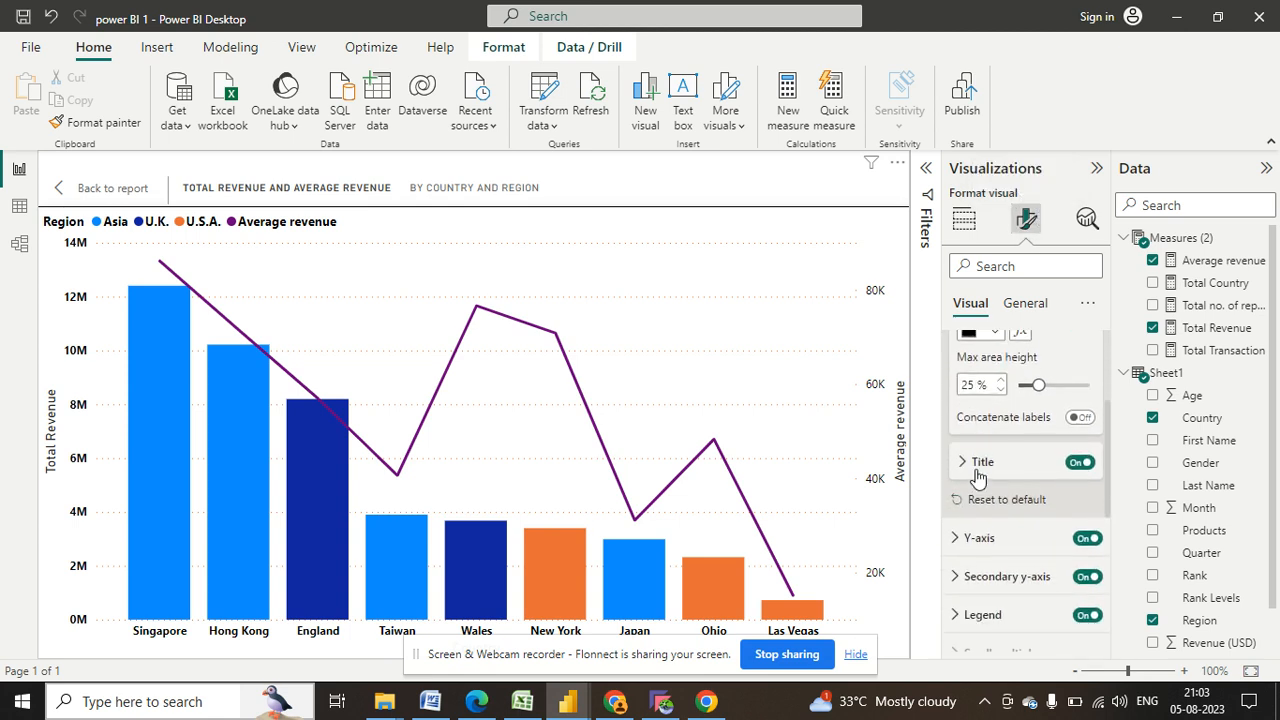
{"action": "left_click", "coordinate": [970, 535]}
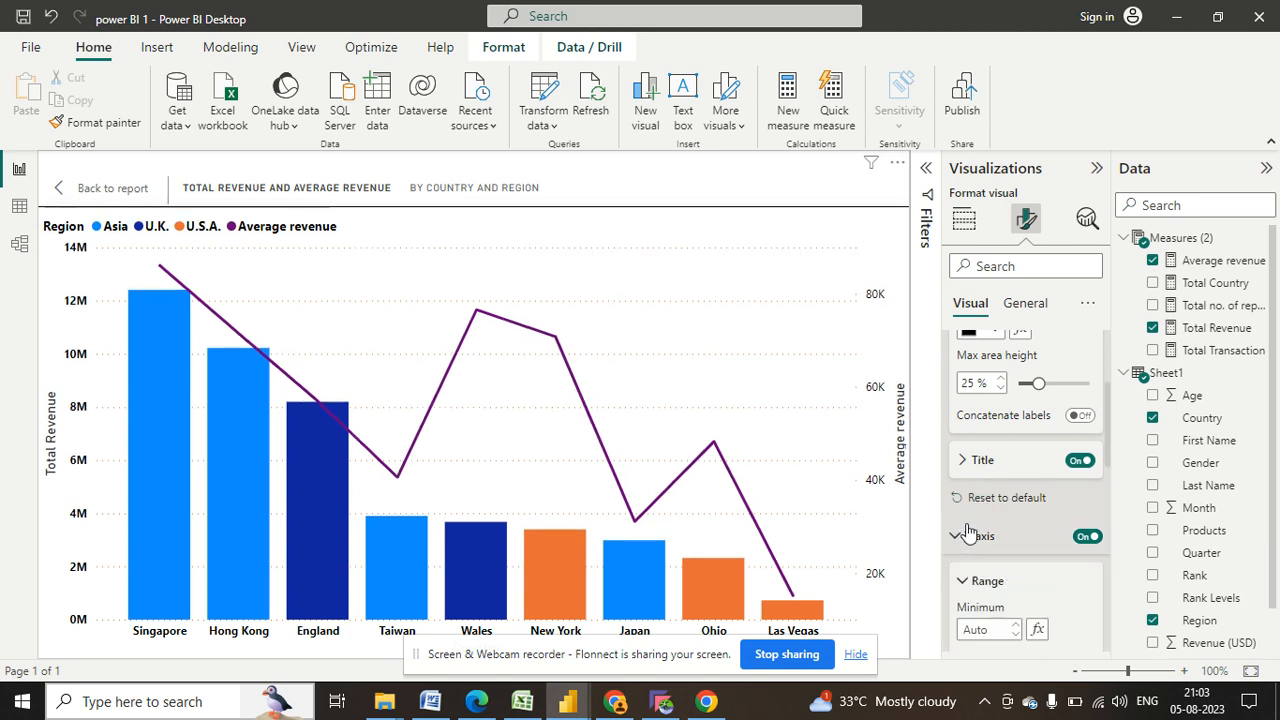
{"action": "scroll", "coordinate": [997, 505], "scroll_direction": "down", "scroll_amount": 5}
{"action": "scroll", "coordinate": [997, 508], "scroll_direction": "up", "scroll_amount": 3}
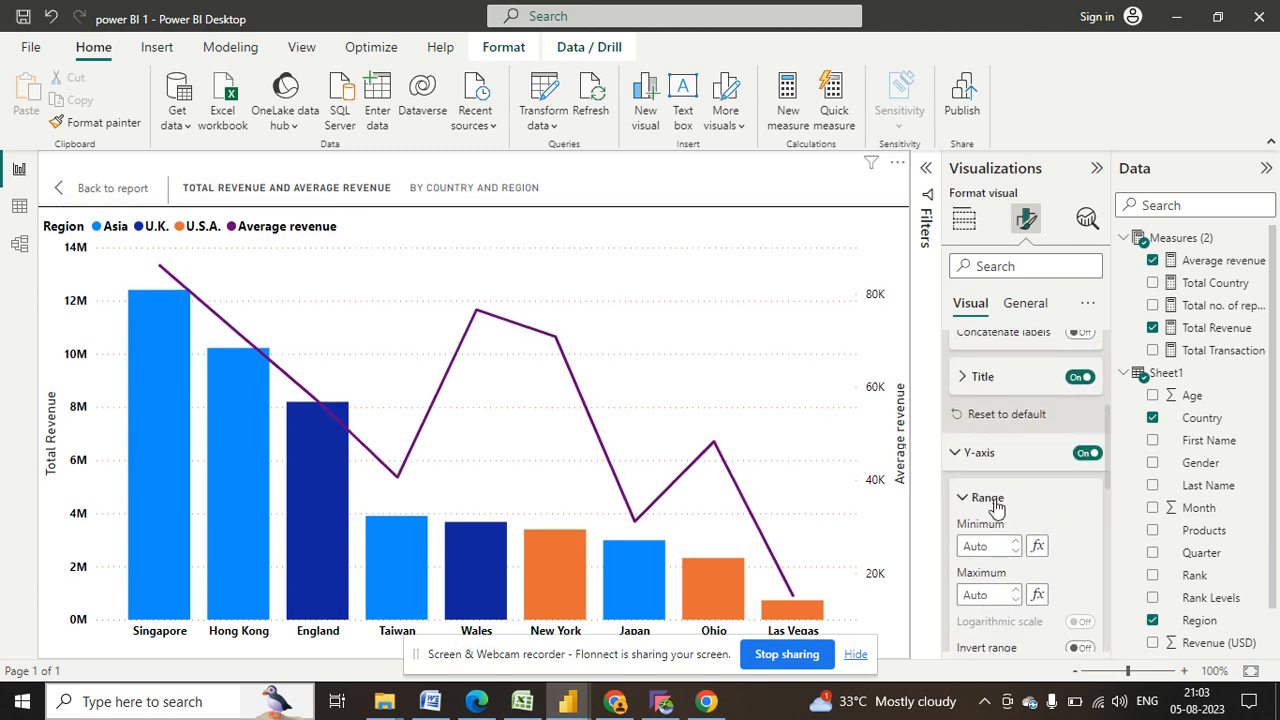
{"action": "scroll", "coordinate": [997, 508], "scroll_direction": "down", "scroll_amount": 2}
{"action": "left_click", "coordinate": [988, 505]}
{"action": "scroll", "coordinate": [990, 508], "scroll_direction": "down", "scroll_amount": 4}
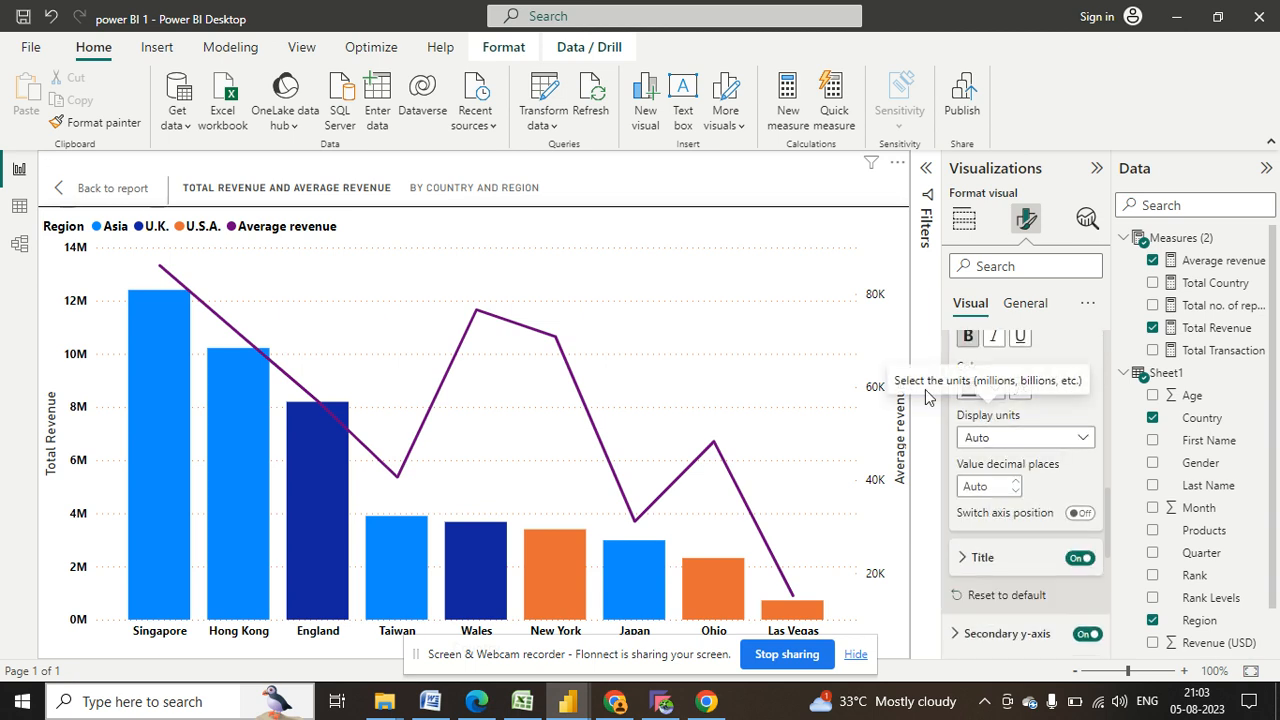
{"action": "left_click", "coordinate": [972, 219]}
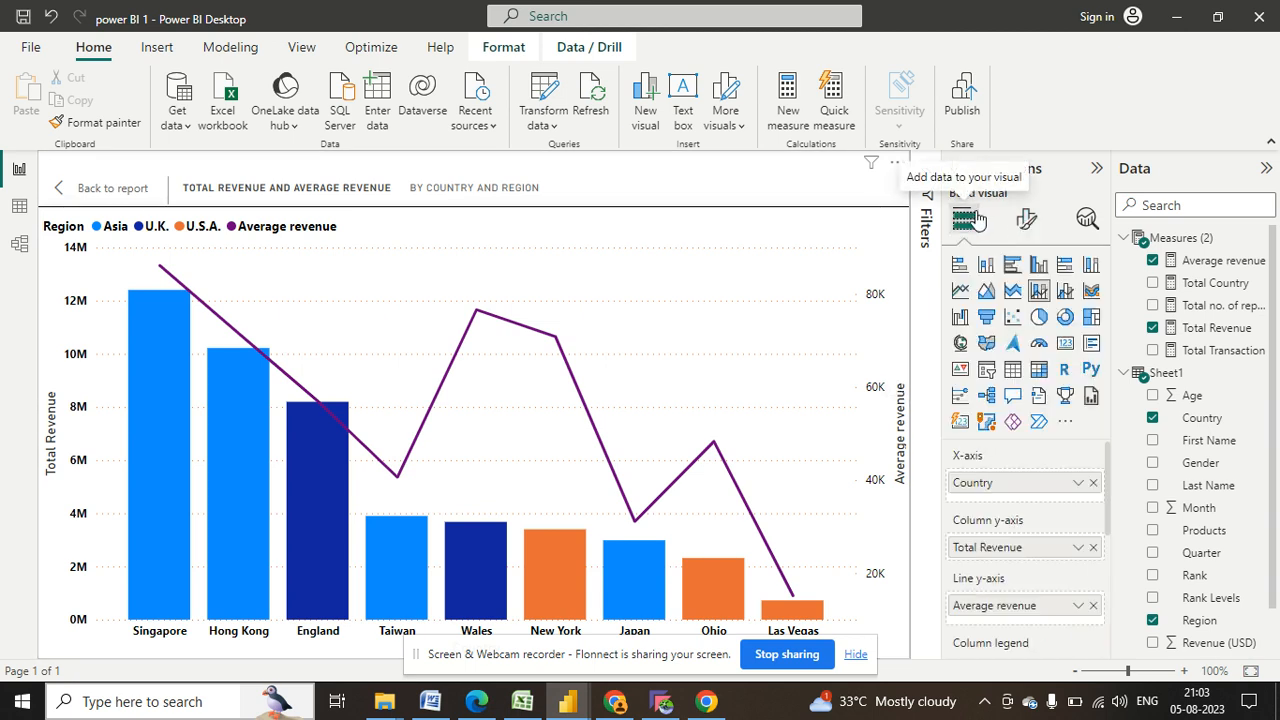
{"action": "left_click", "coordinate": [104, 190]}
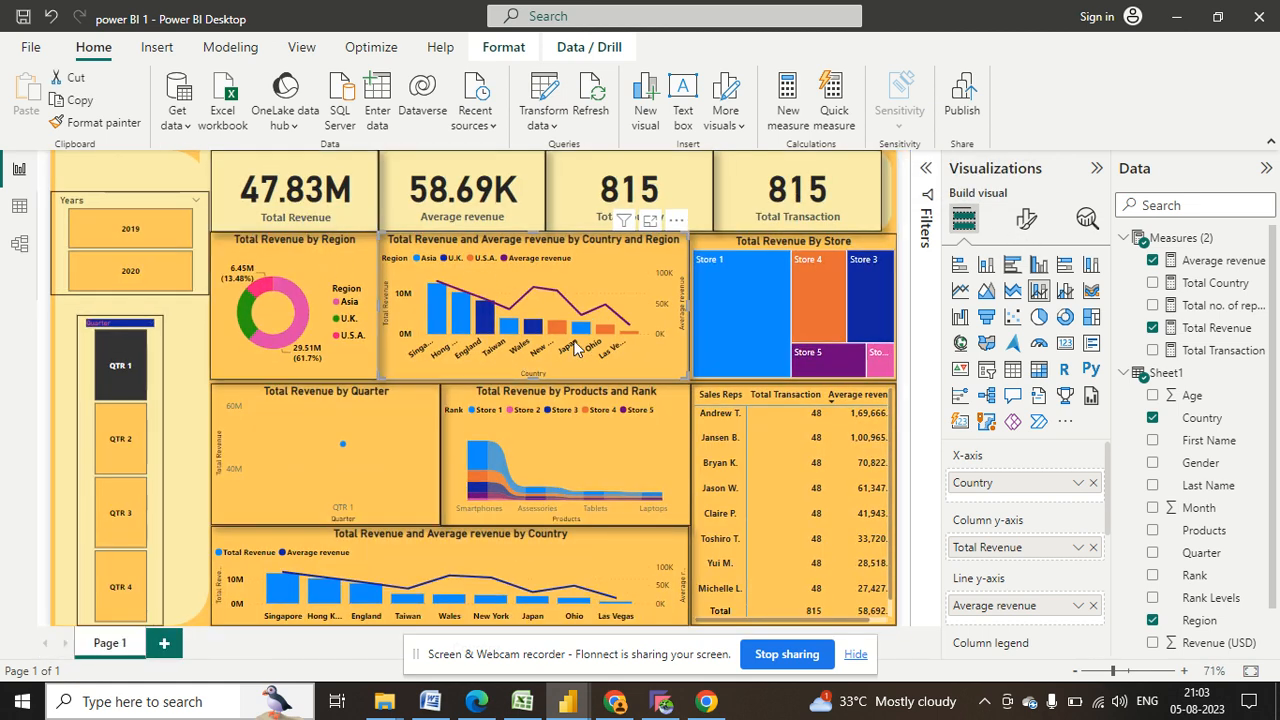
- Select the Total Revenue By Store treemap, review its Category and Values fields, and clear the Store 1 highlight
{"action": "left_click", "coordinate": [771, 262]}
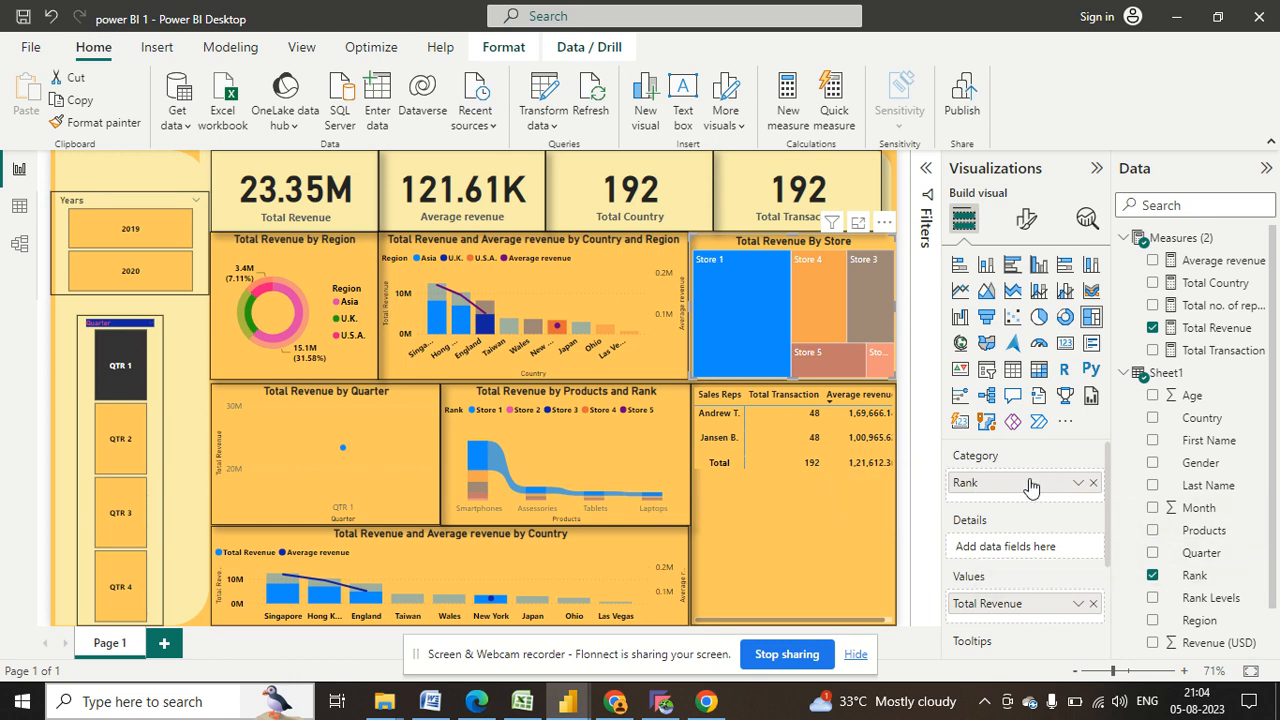
{"action": "scroll", "coordinate": [1030, 486], "scroll_direction": "down", "scroll_amount": 2}
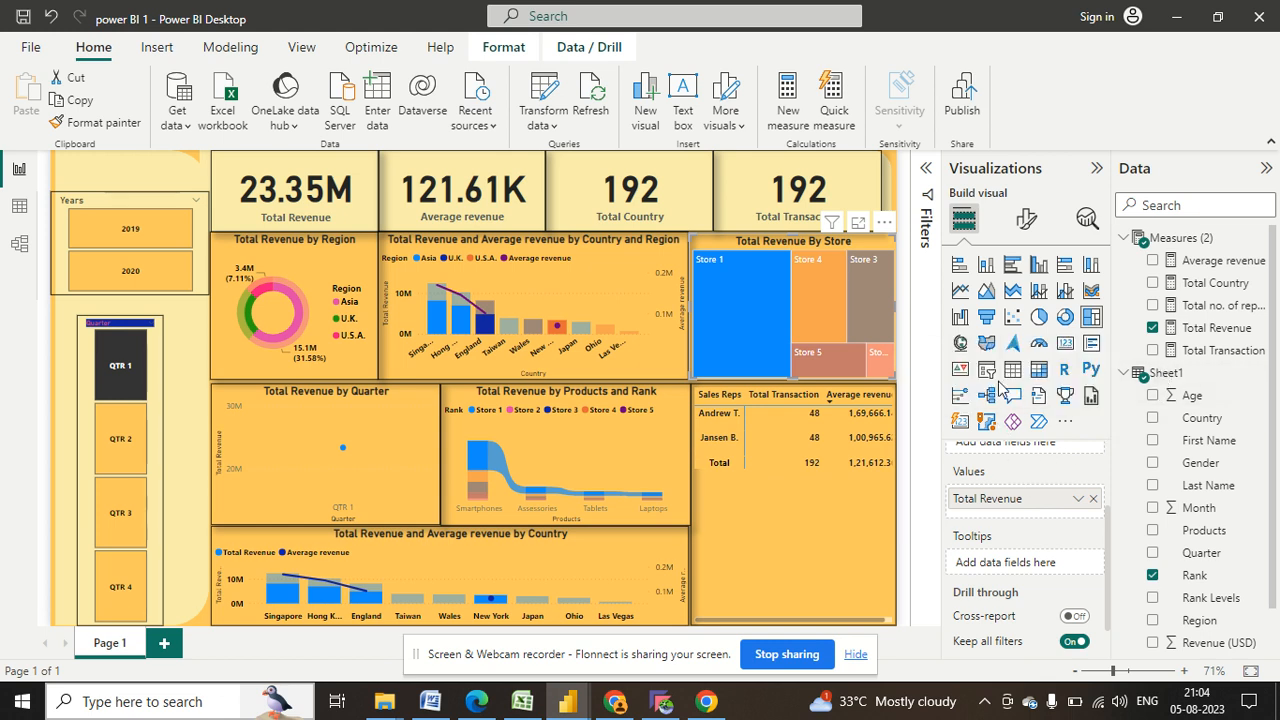
{"action": "left_click", "coordinate": [762, 352]}
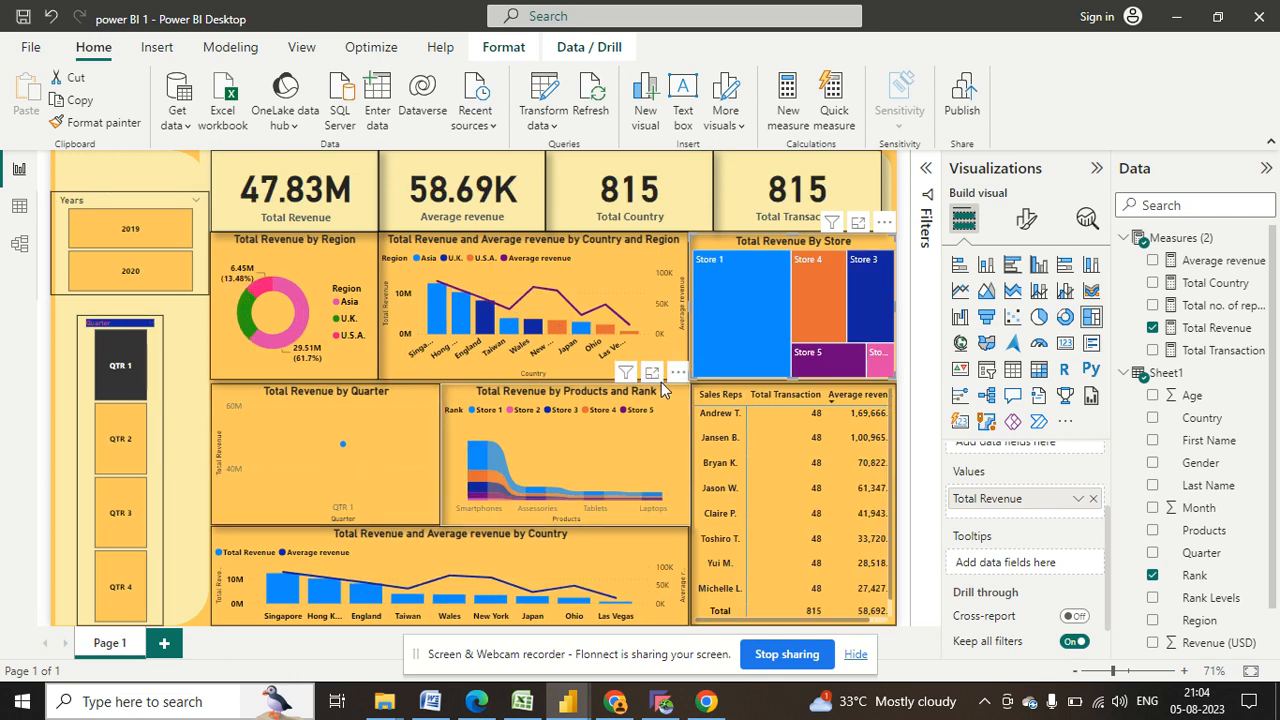
- Try the 2019 filter in the Years slicer and the Store 1 highlight in the treemap, clearing each again
{"action": "left_click", "coordinate": [130, 247]}
{"action": "left_click", "coordinate": [130, 247]}
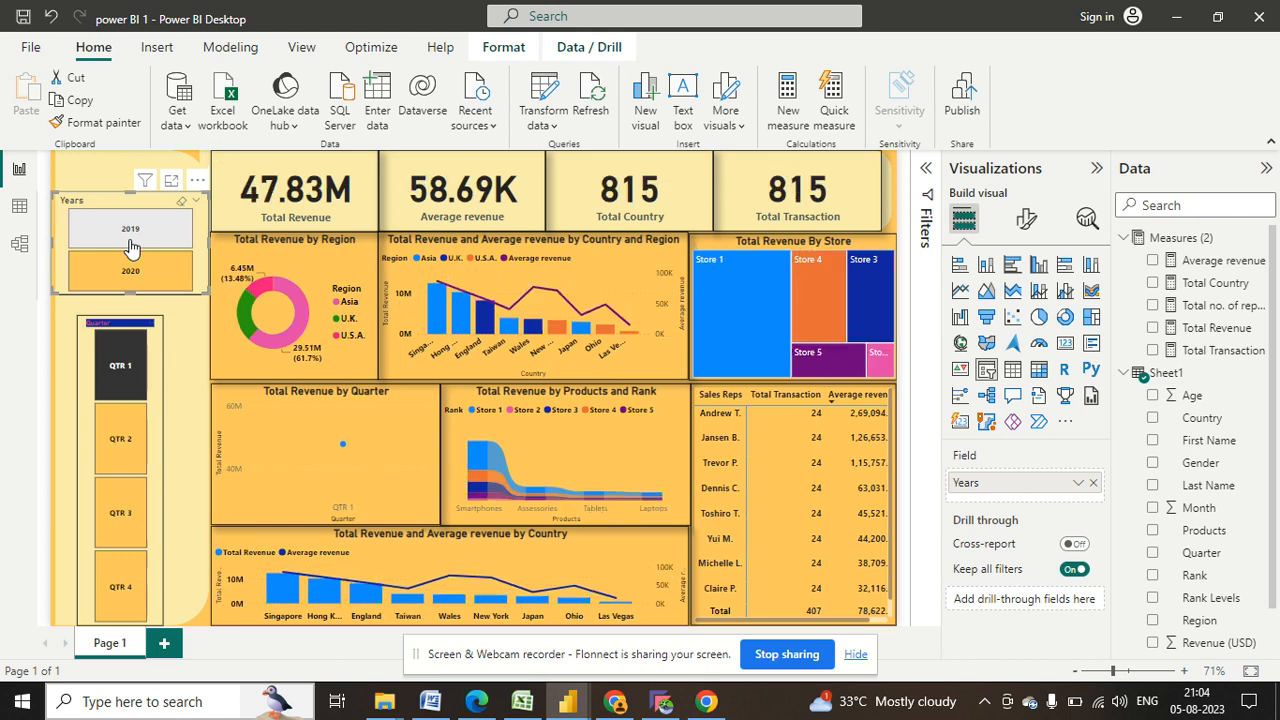
{"action": "left_click", "coordinate": [742, 342]}
{"action": "left_click", "coordinate": [742, 342]}
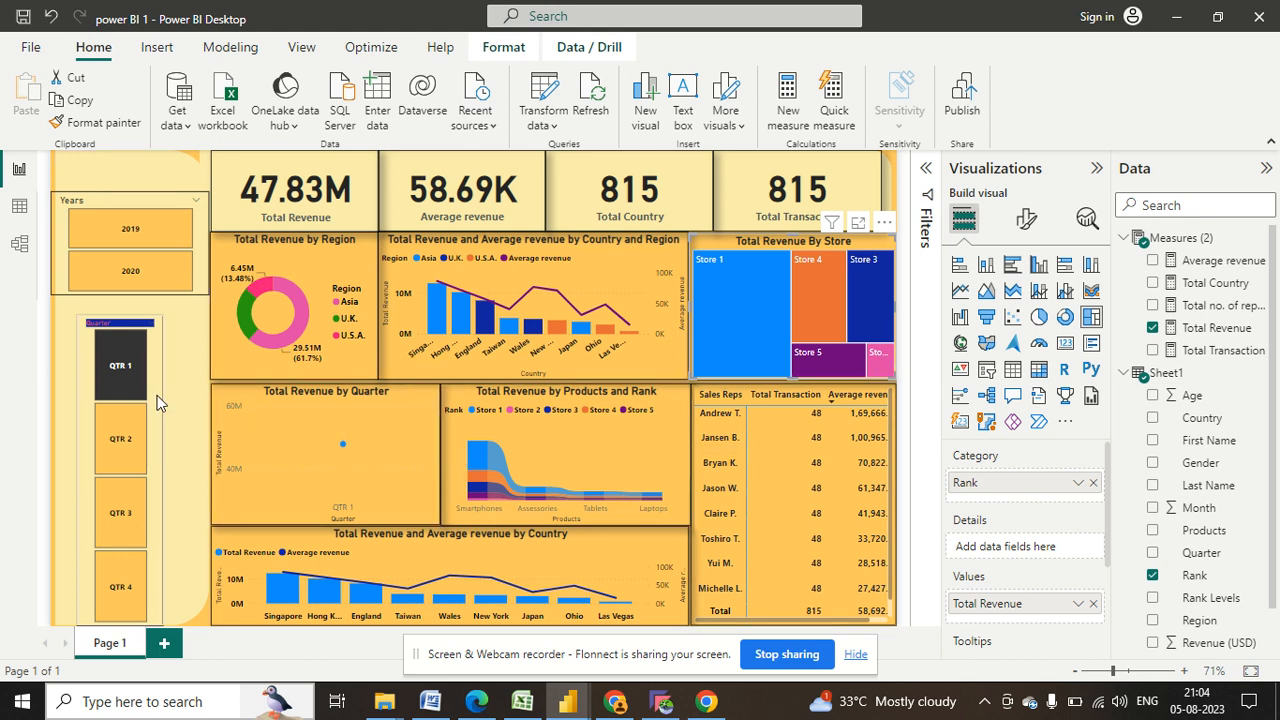
- Clear QTR 1 from the Quarter slicer and select the Total Revenue by Quarter chart to show its fields
{"action": "left_click", "coordinate": [130, 380]}
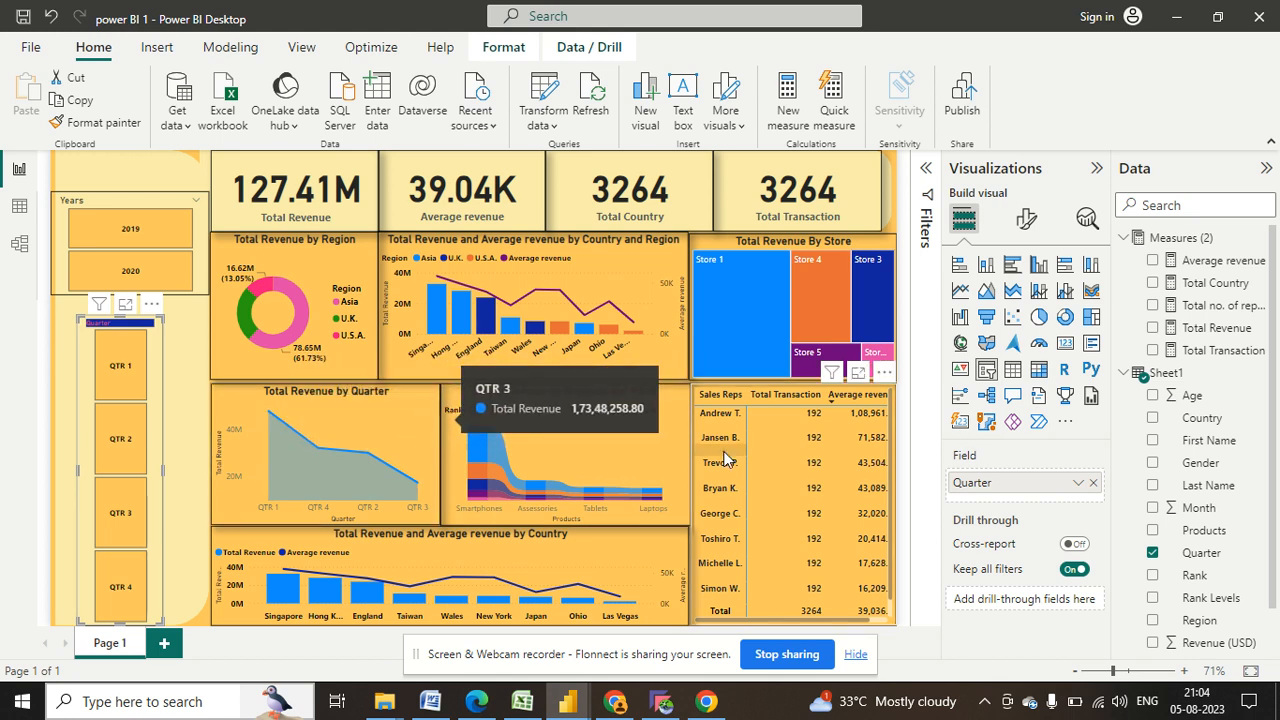
{"action": "left_click", "coordinate": [398, 428]}
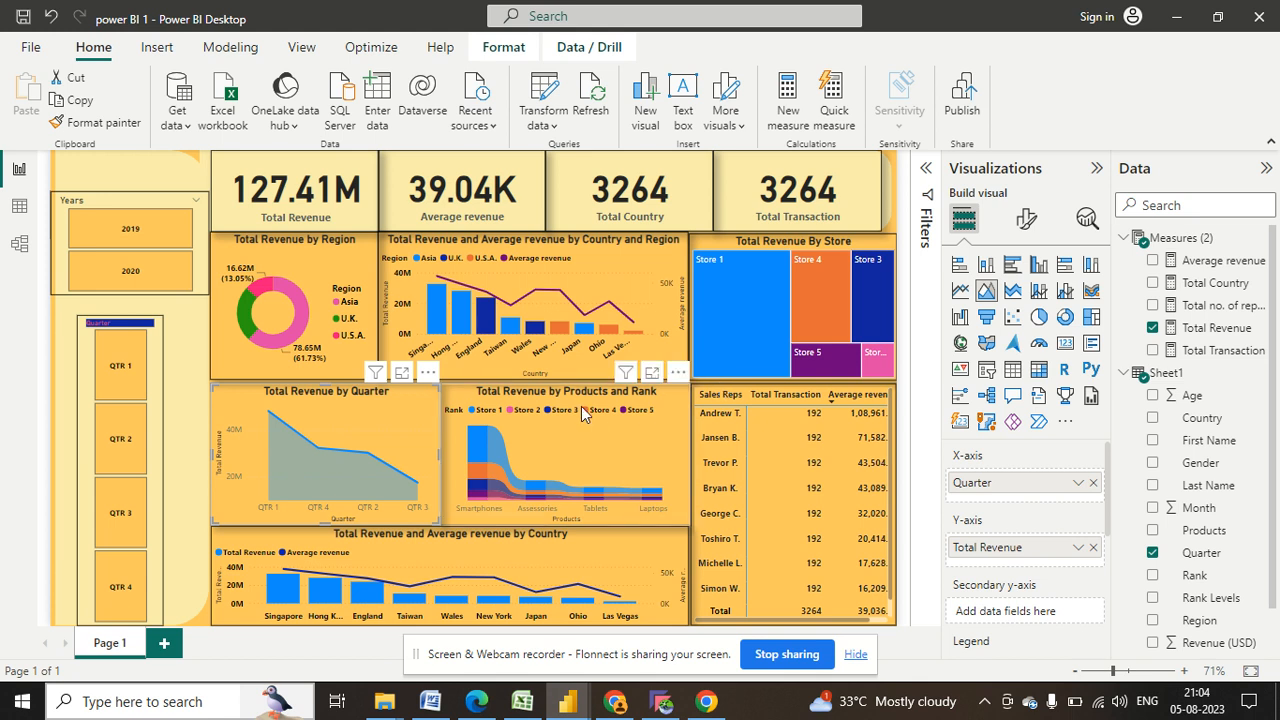
- Review the field assignments of the Total Revenue by Products and Rank ribbon chart and open it in focus mode
{"action": "left_click", "coordinate": [616, 455]}
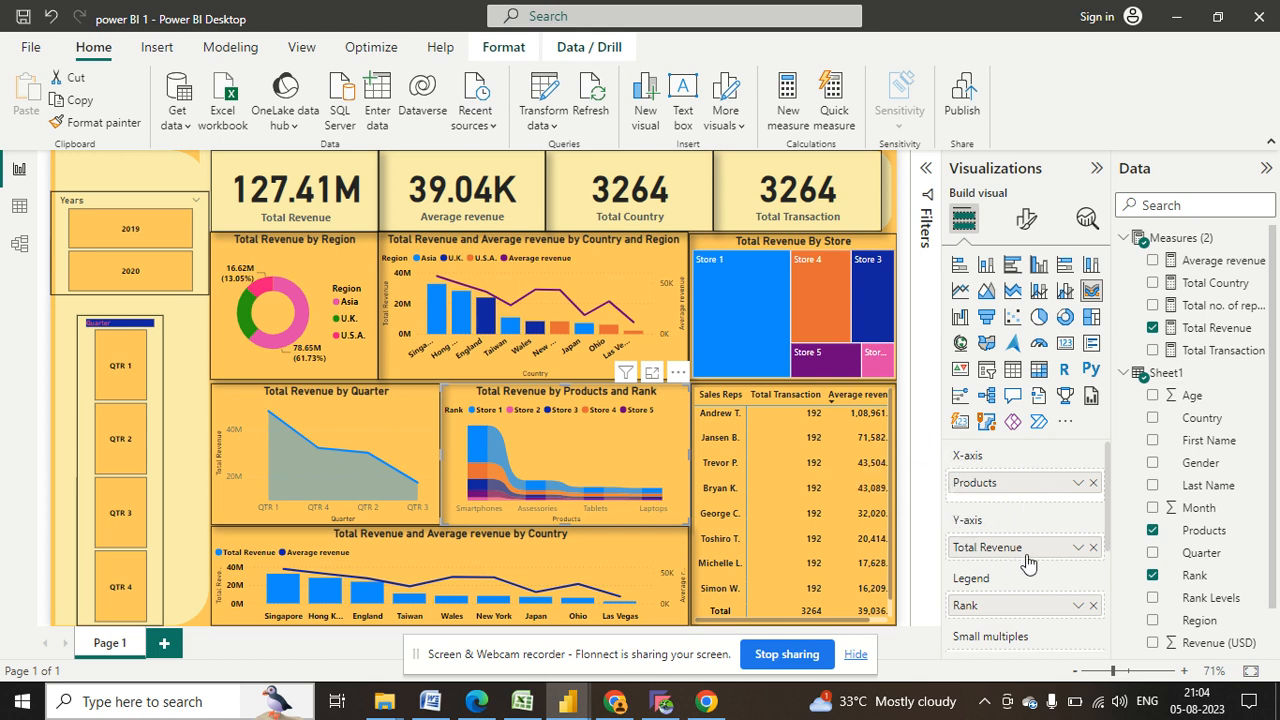
{"action": "scroll", "coordinate": [1029, 550], "scroll_direction": "down", "scroll_amount": 1}
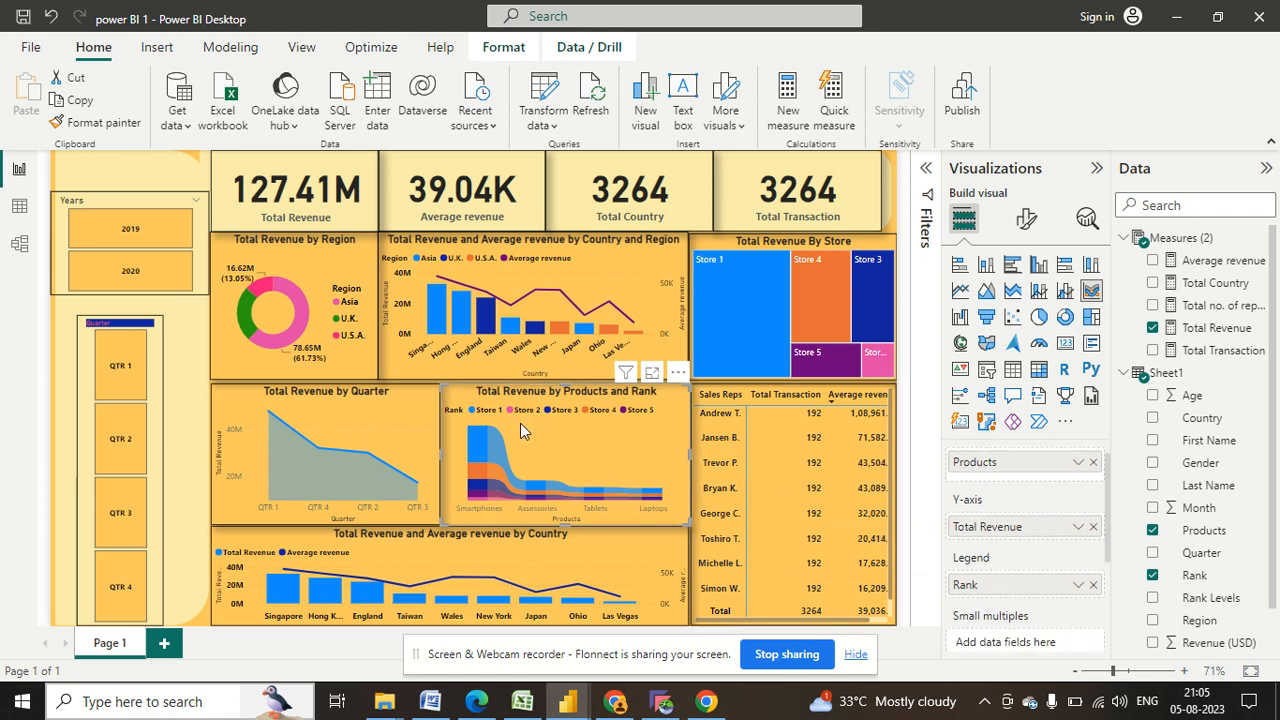
{"action": "left_click", "coordinate": [651, 372]}
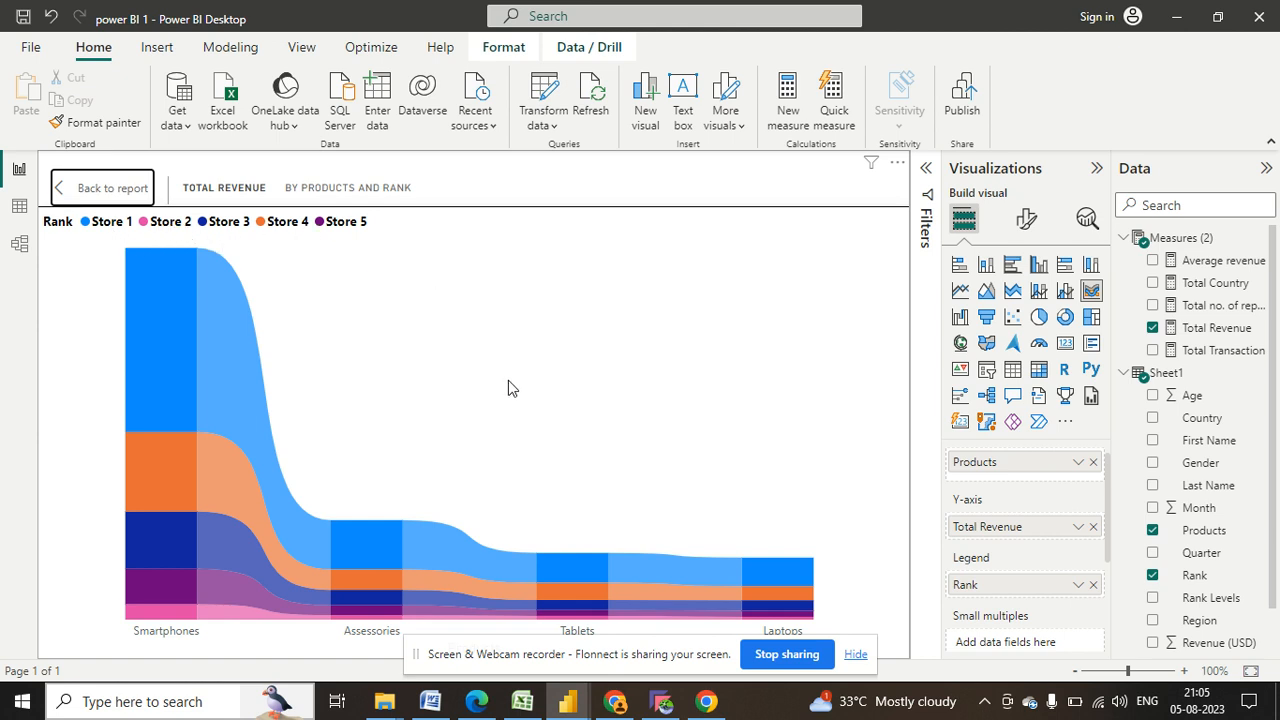
{"action": "scroll", "coordinate": [1078, 520], "scroll_direction": "down", "scroll_amount": 2}
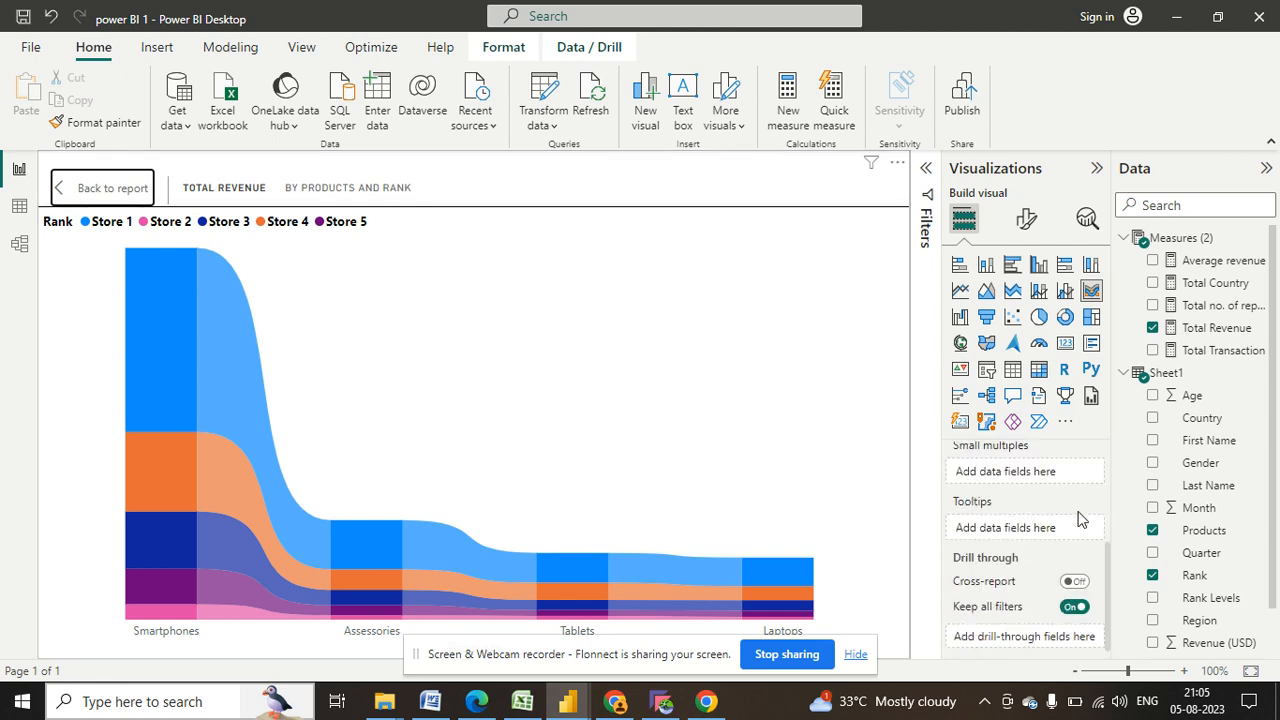
{"action": "scroll", "coordinate": [1078, 520], "scroll_direction": "up", "scroll_amount": 2}
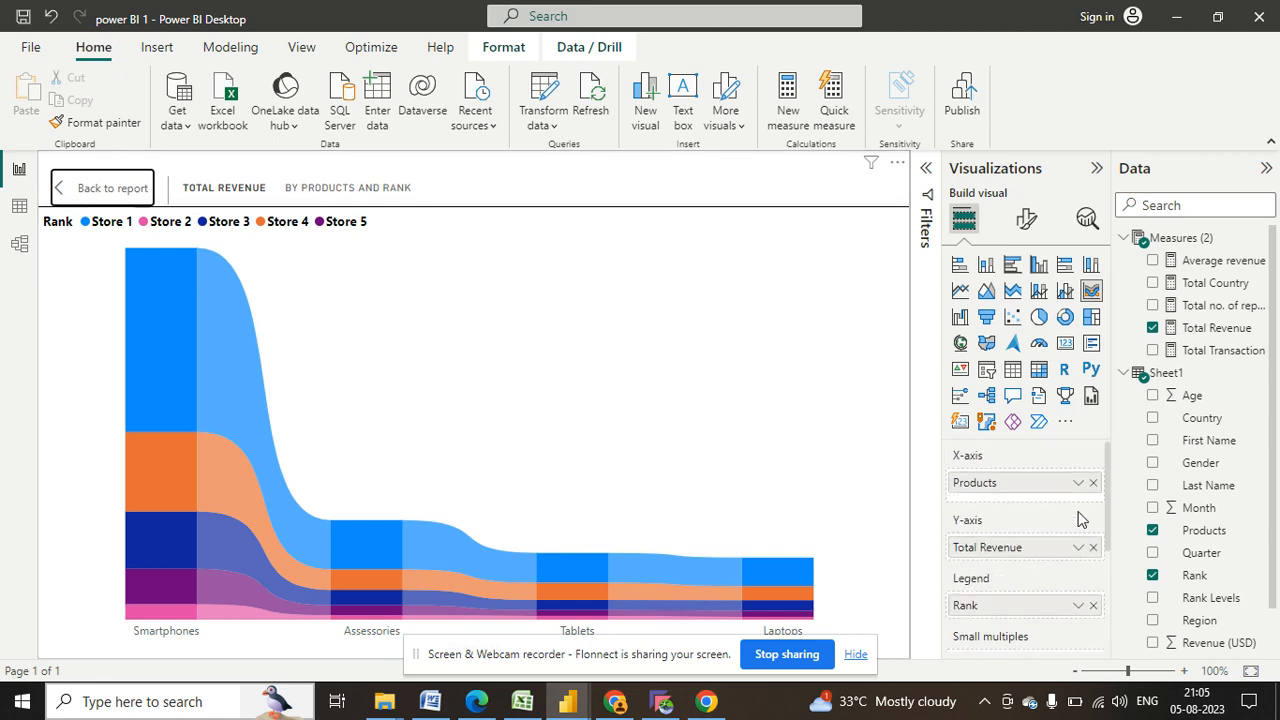
- Examine the ribbon chart's legend formatting options, including position, text font and color, and title text
{"action": "left_click", "coordinate": [1026, 222]}
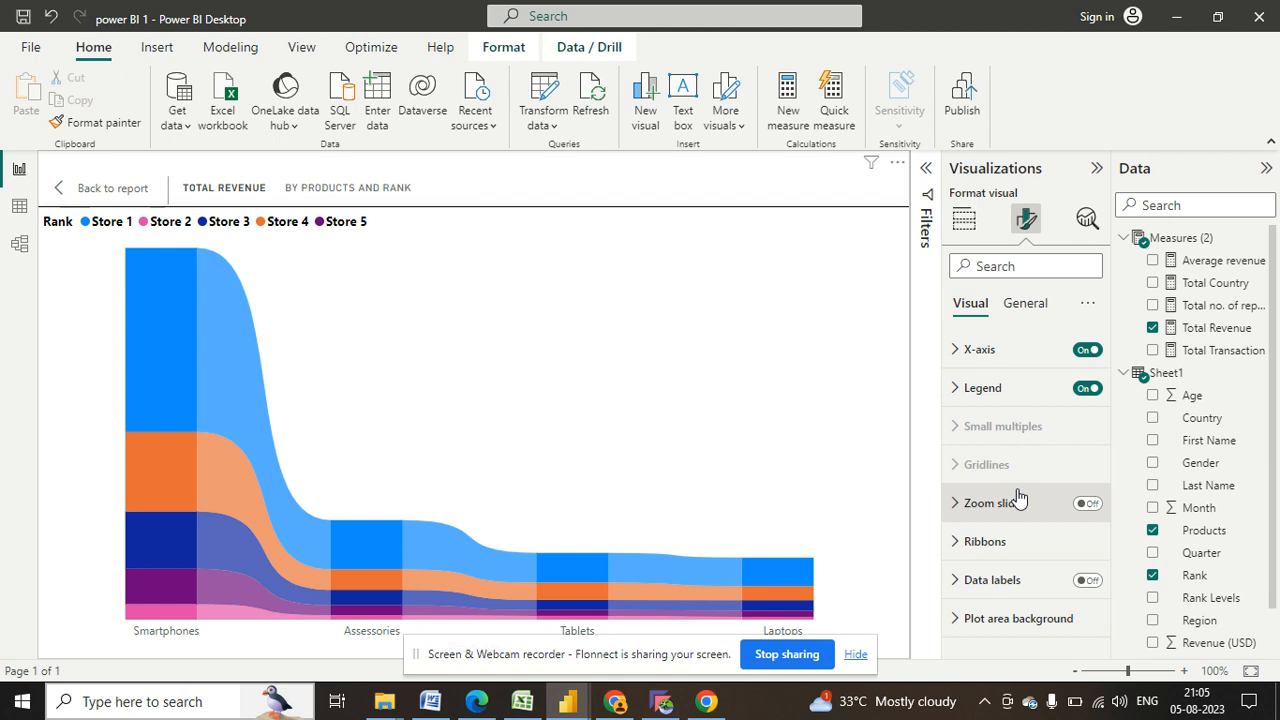
{"action": "left_click", "coordinate": [980, 387]}
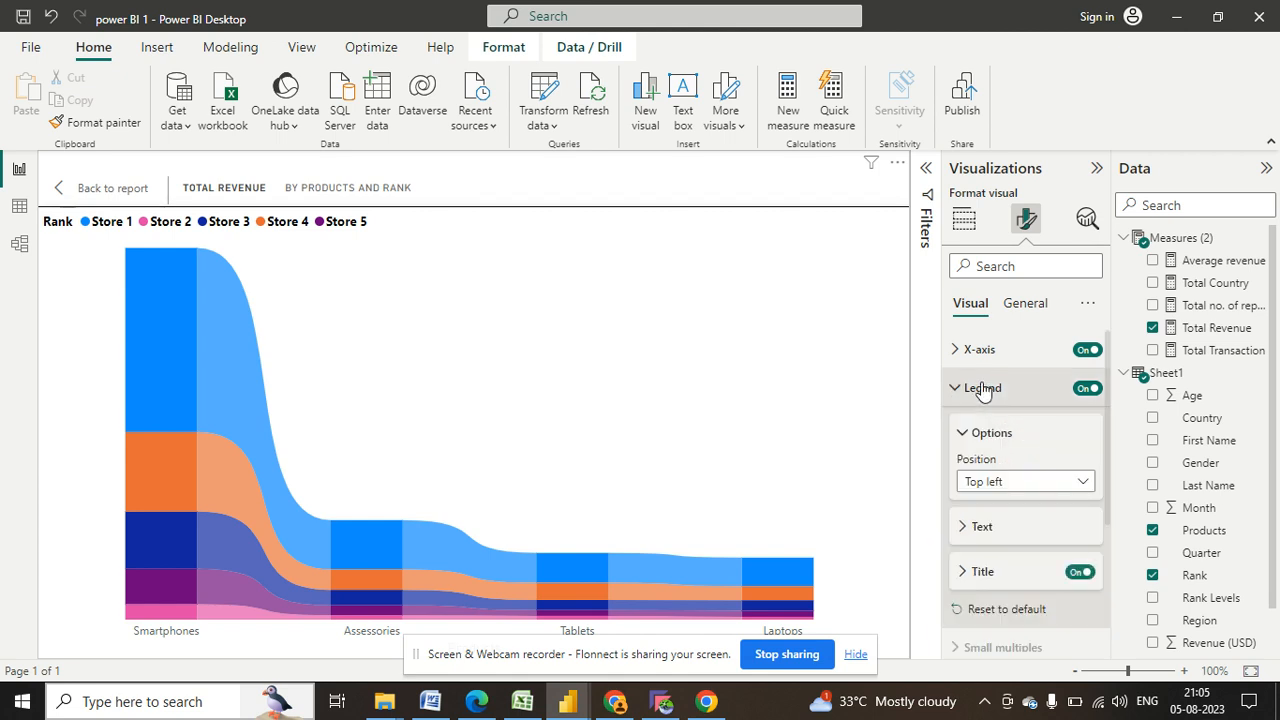
{"action": "left_click", "coordinate": [966, 532]}
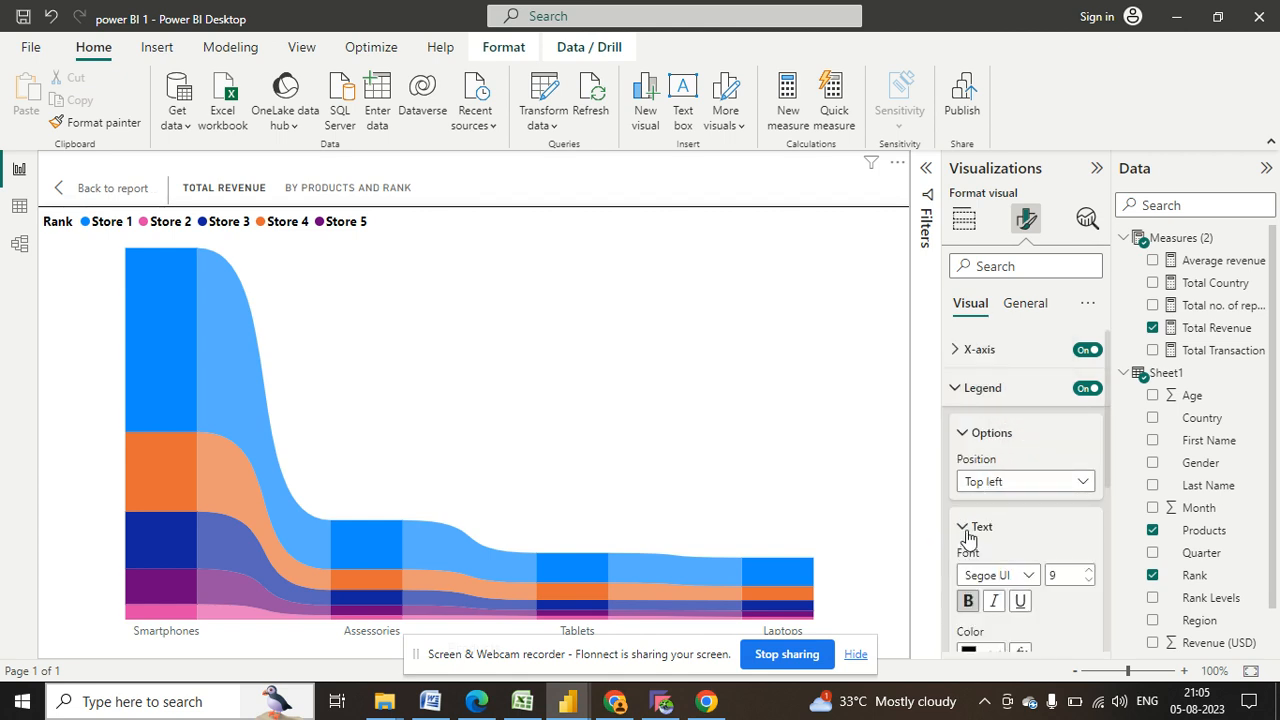
{"action": "scroll", "coordinate": [968, 538], "scroll_direction": "down", "scroll_amount": 3}
{"action": "scroll", "coordinate": [968, 538], "scroll_direction": "up", "scroll_amount": 2}
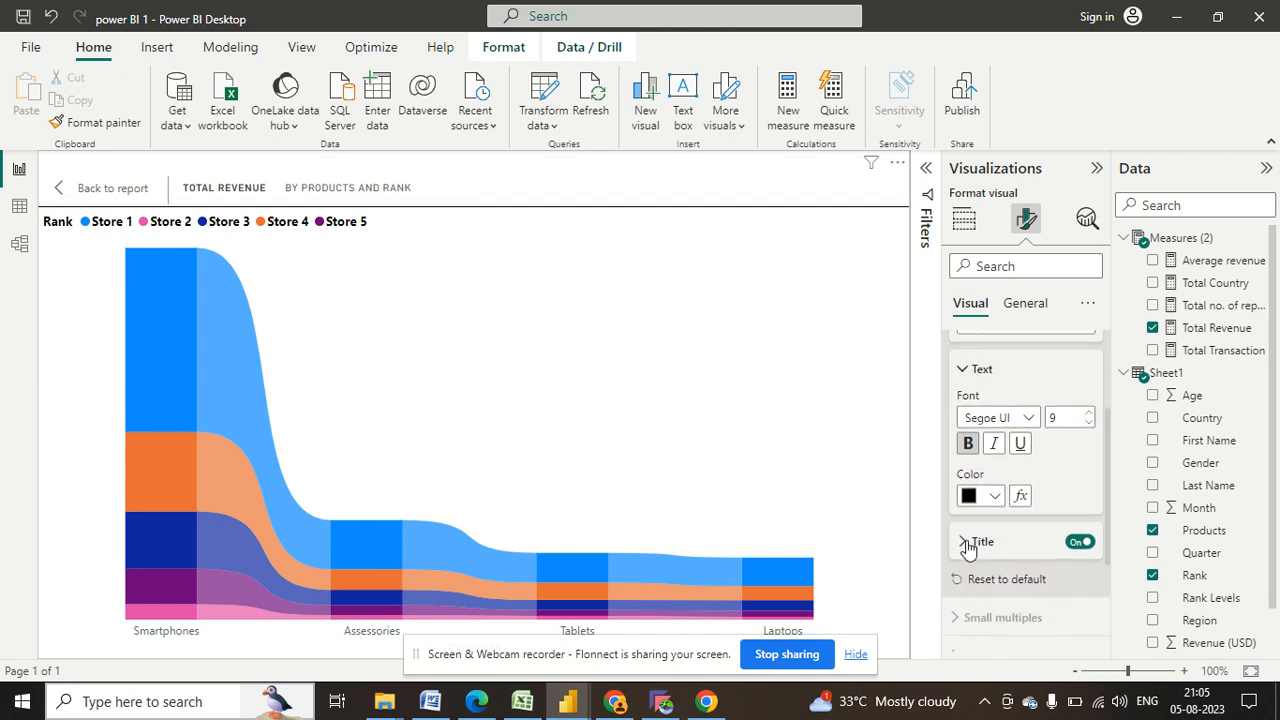
{"action": "left_click", "coordinate": [968, 541]}
{"action": "scroll", "coordinate": [966, 545], "scroll_direction": "down", "scroll_amount": 2}
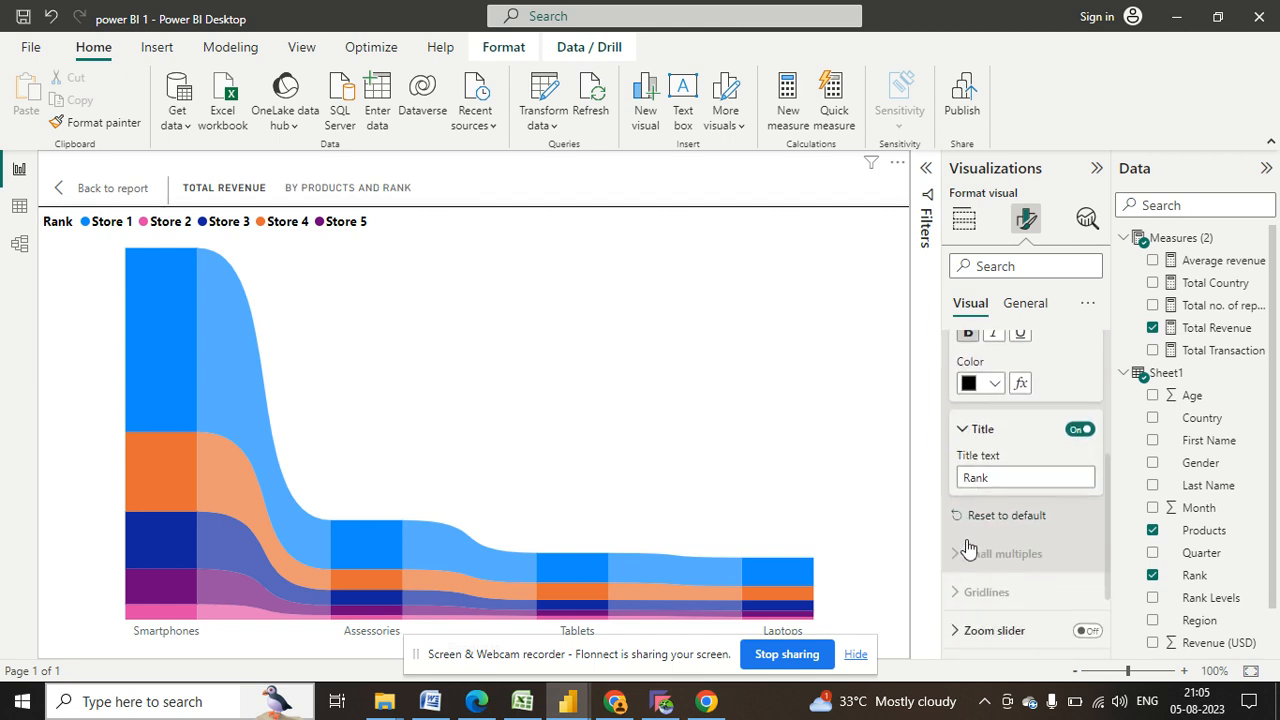
{"action": "scroll", "coordinate": [970, 590], "scroll_direction": "down", "scroll_amount": 2}
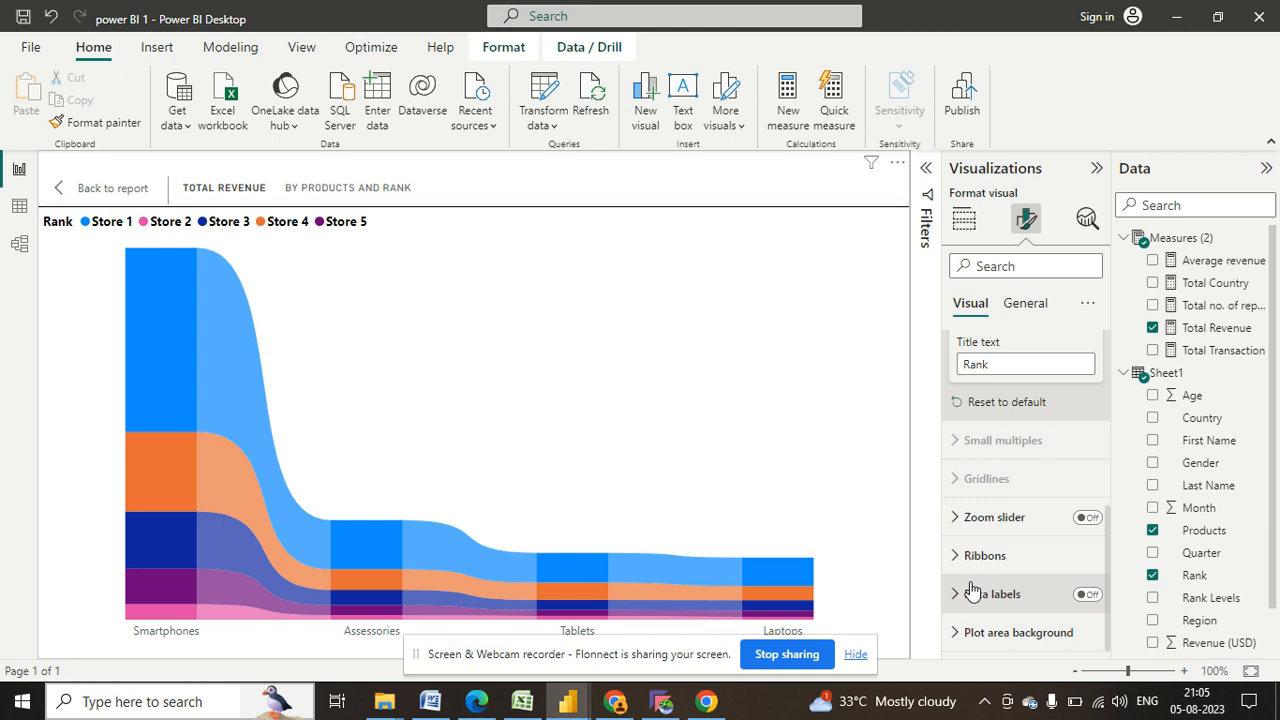
- Recolor the ribbon chart's Store 1 ribbon to the recent green and Store 3 to a yellow-gold theme shade, and return to the report
{"action": "left_click", "coordinate": [964, 560]}
{"action": "scroll", "coordinate": [966, 540], "scroll_direction": "down", "scroll_amount": 5}
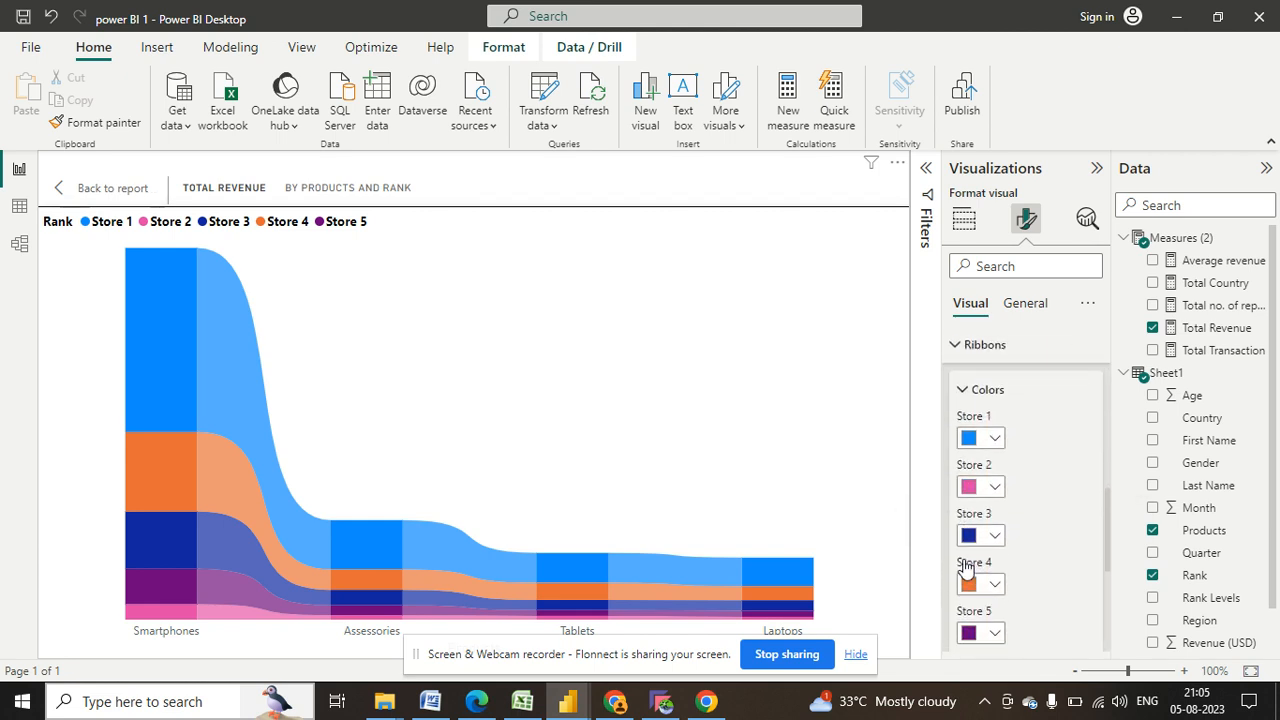
{"action": "left_click", "coordinate": [995, 343]}
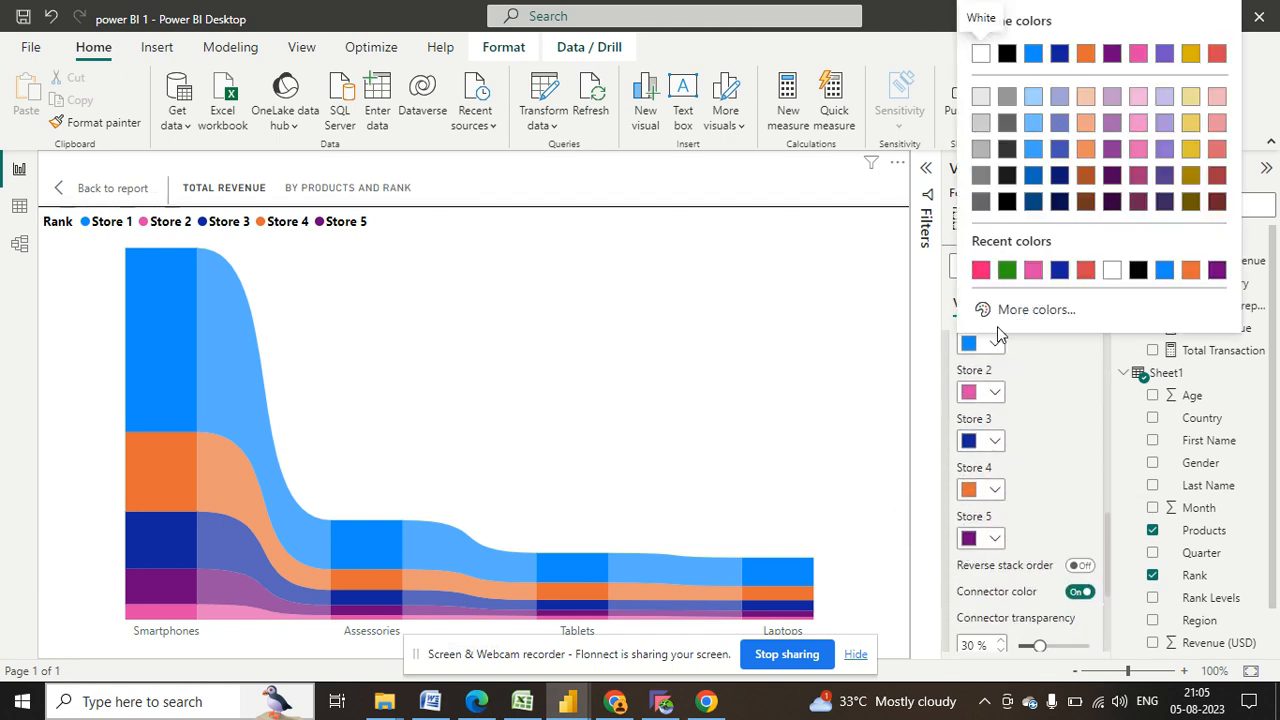
{"action": "left_click", "coordinate": [1013, 268]}
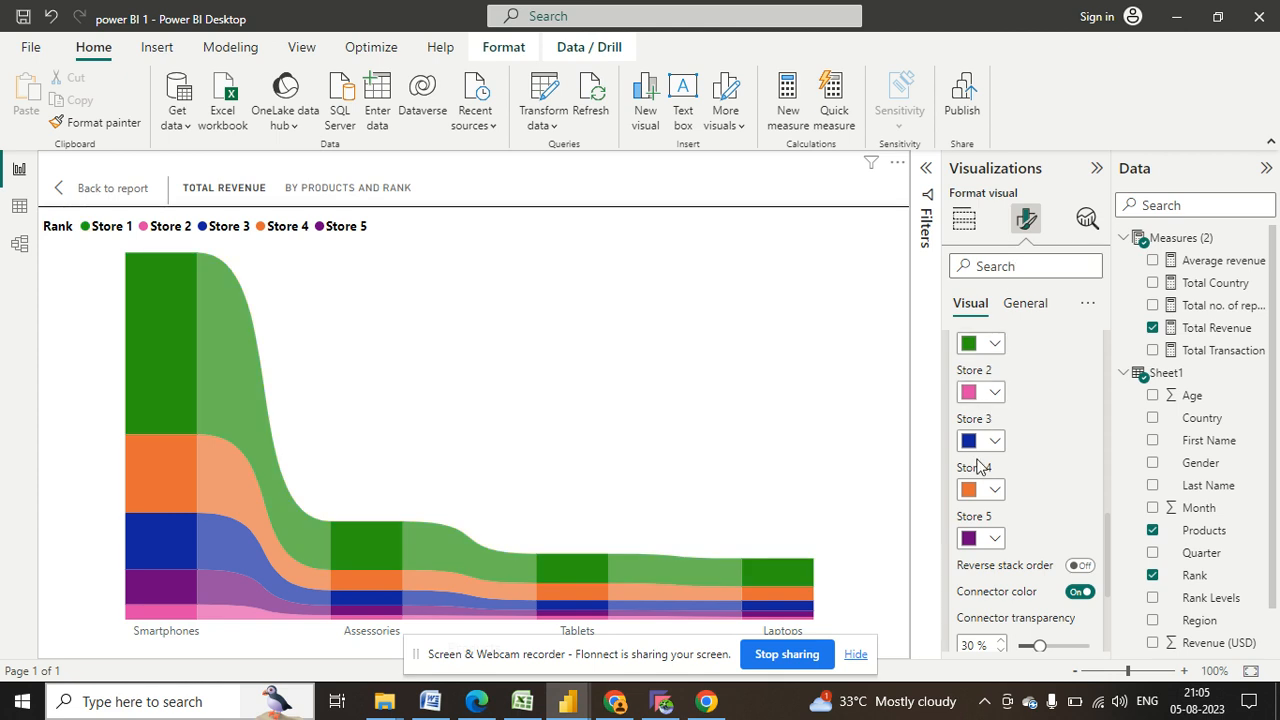
{"action": "left_click", "coordinate": [972, 441]}
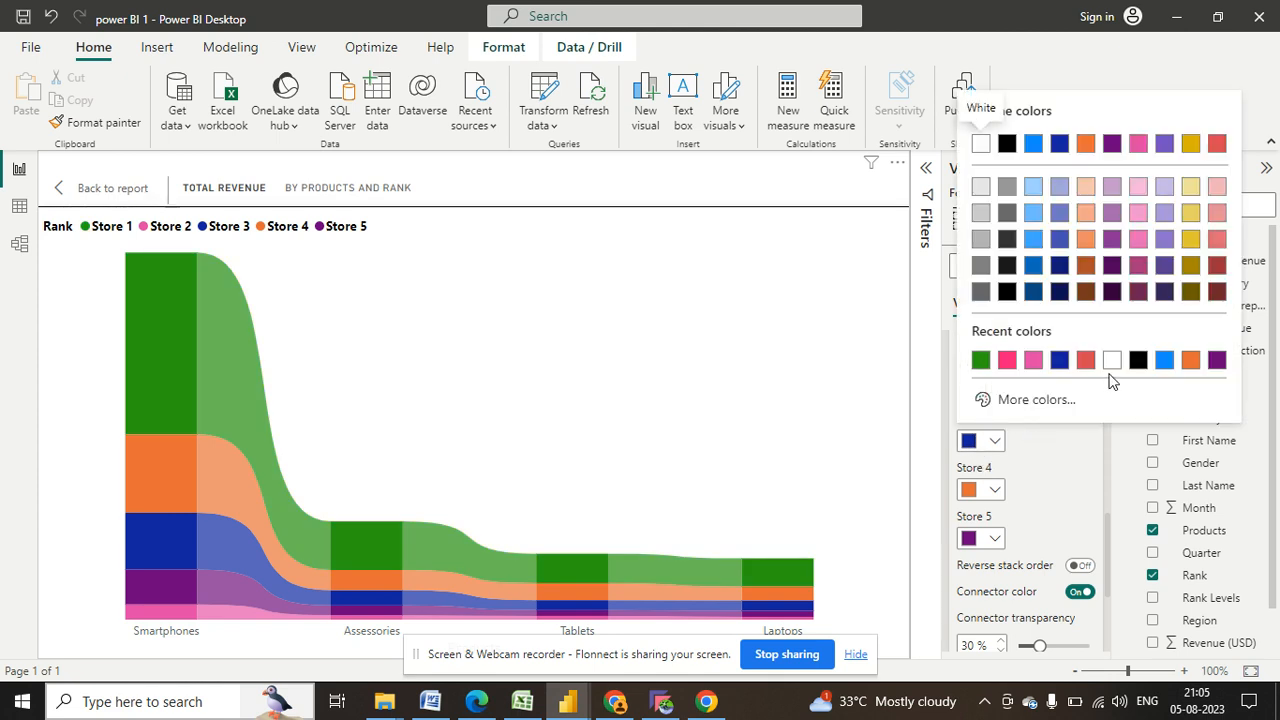
{"action": "left_click", "coordinate": [1190, 240]}
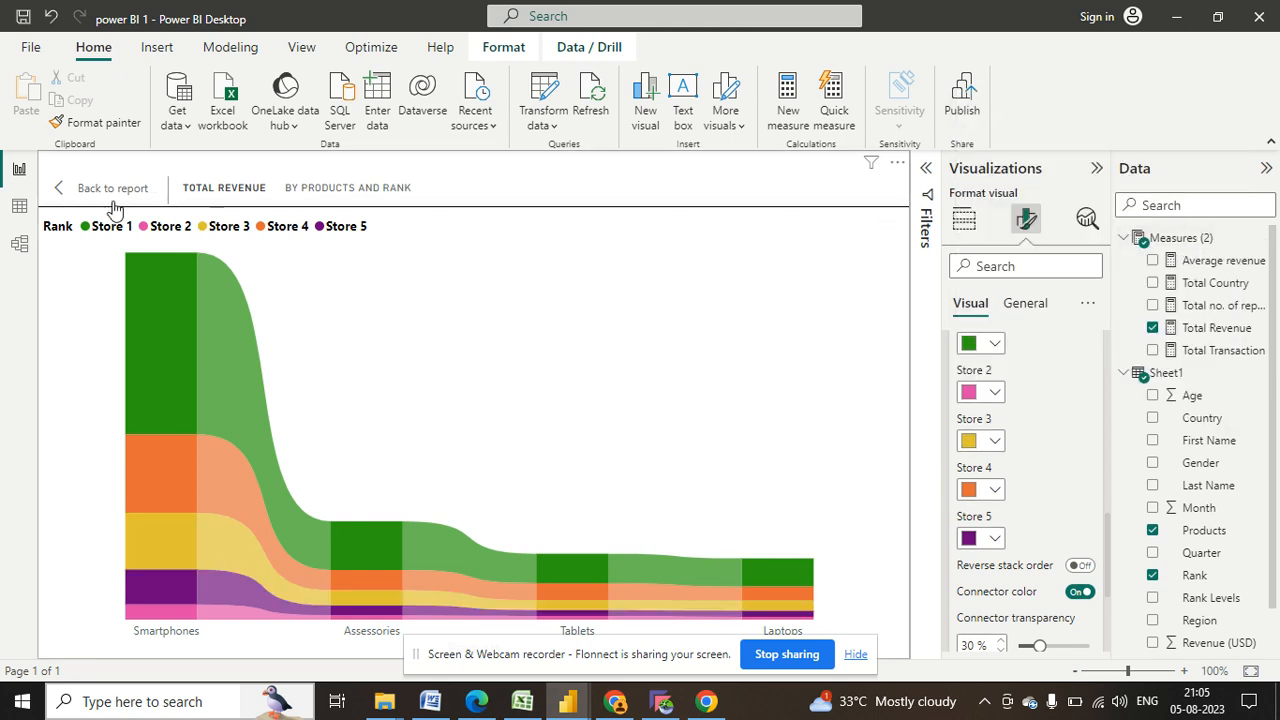
{"action": "left_click", "coordinate": [83, 195]}
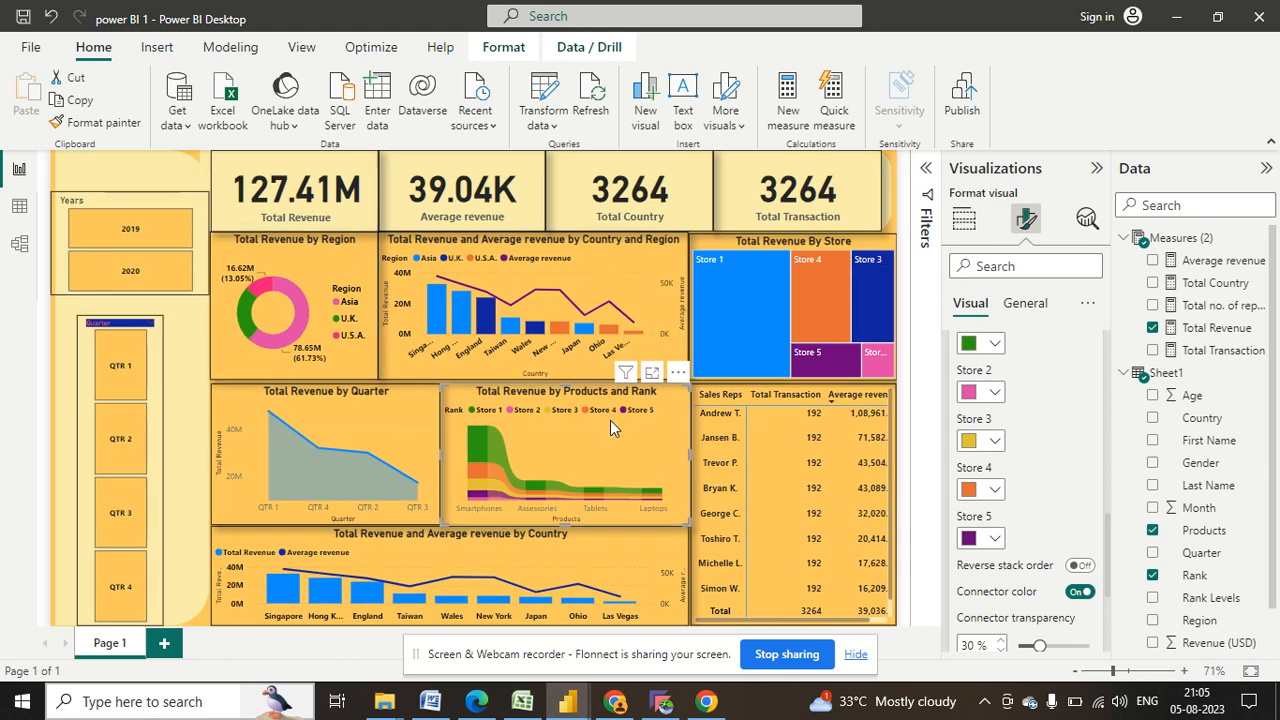
- Select the sales representatives matrix and sort it by Sales Reps in ascending order
{"action": "left_click", "coordinate": [759, 456]}
{"action": "left_click", "coordinate": [759, 413]}
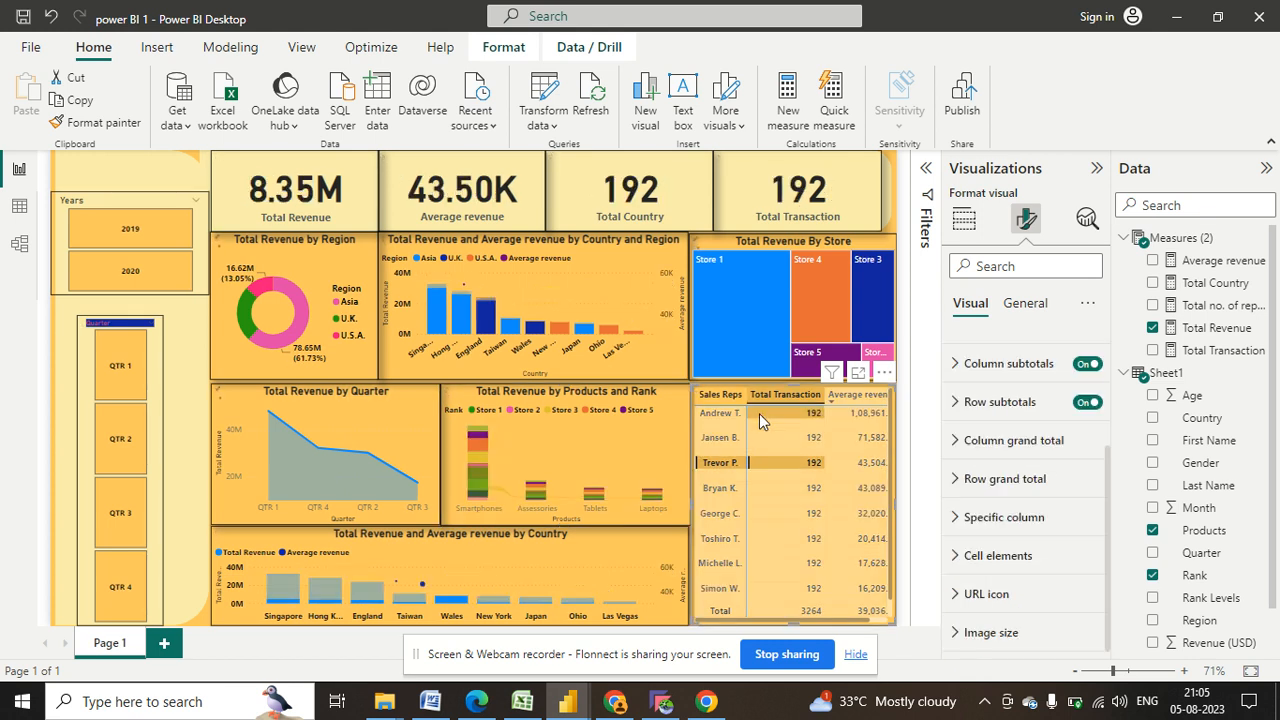
{"action": "left_click", "coordinate": [701, 396]}
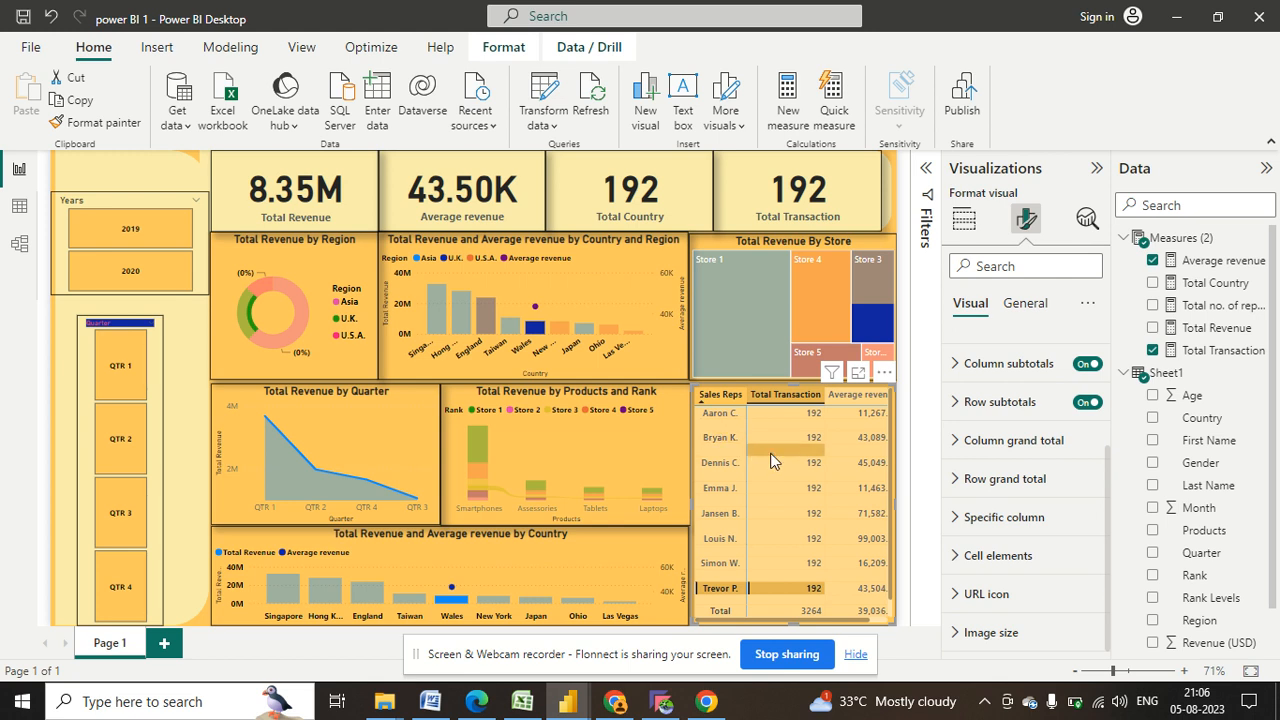
- Review the row, column and value field assignments of the sales representatives matrix
{"action": "left_click", "coordinate": [960, 224]}
{"action": "left_click", "coordinate": [830, 445]}
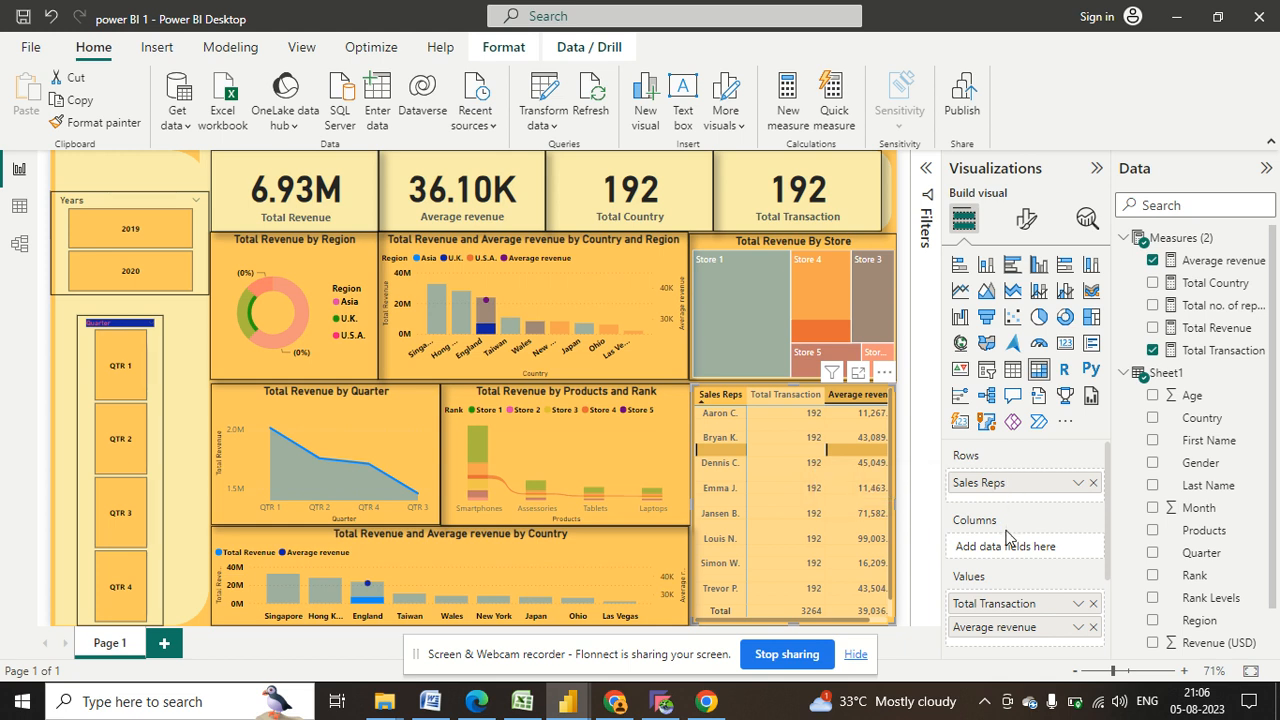
{"action": "scroll", "coordinate": [1008, 538], "scroll_direction": "down", "scroll_amount": 1}
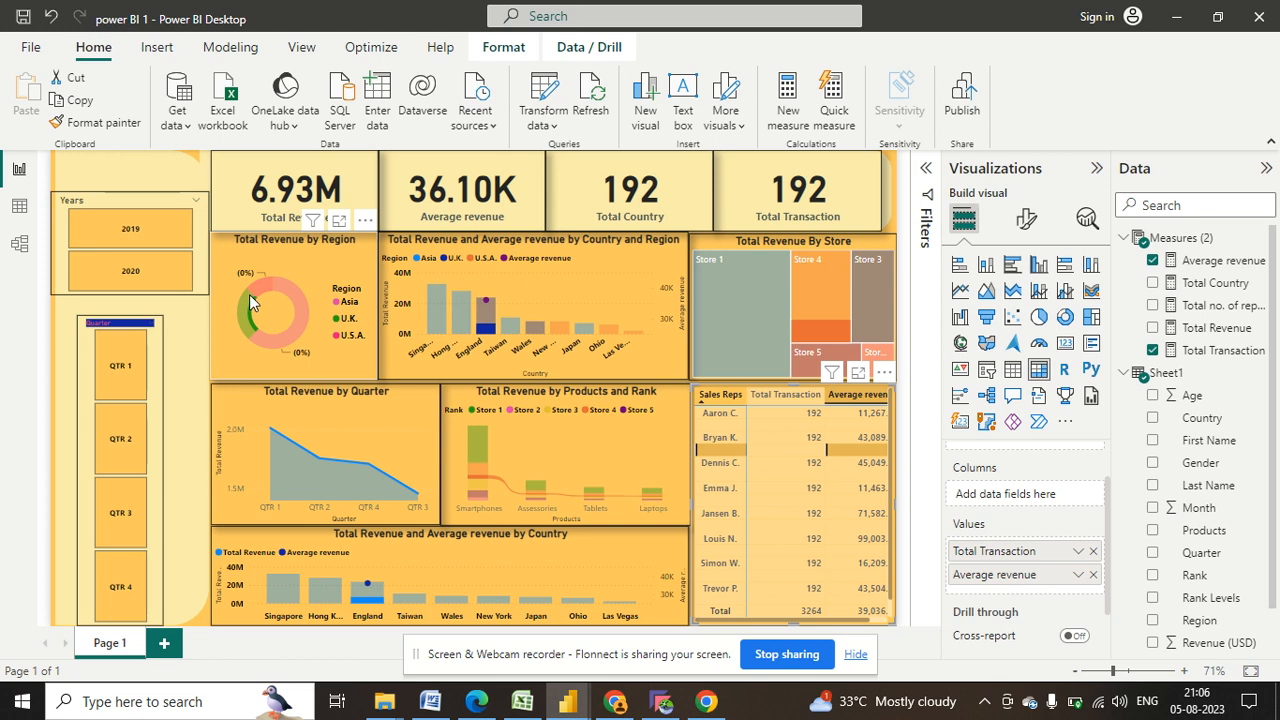
- Check the report's cross-filtering by the U.K. region slice, the England column and the Store 4 tile, and clear the selection
{"action": "left_click", "coordinate": [252, 293]}
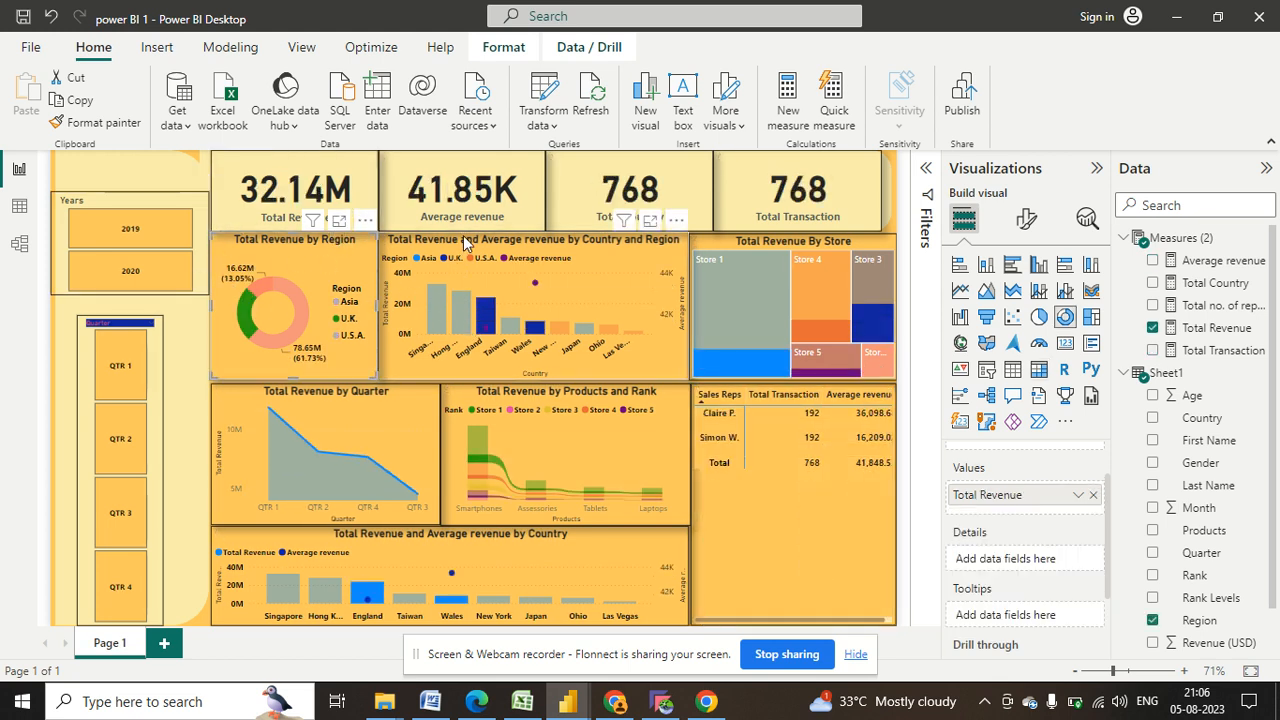
{"action": "left_click", "coordinate": [489, 324]}
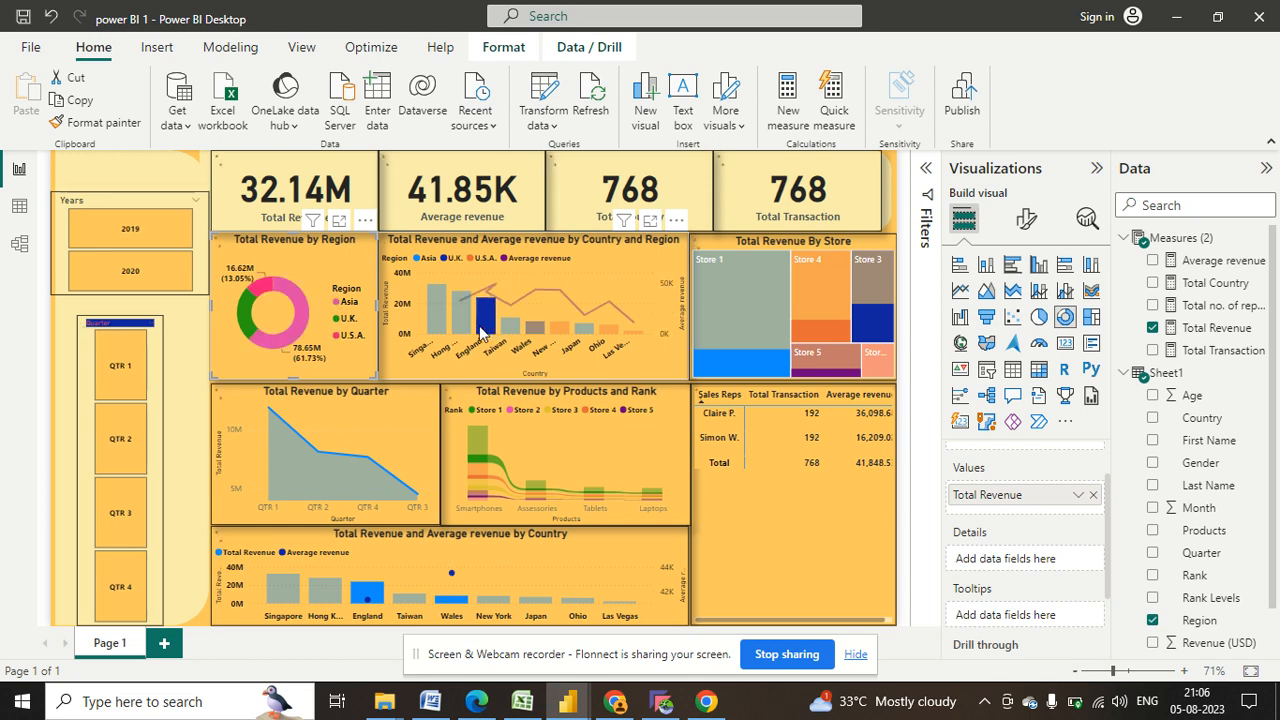
{"action": "left_click", "coordinate": [816, 320]}
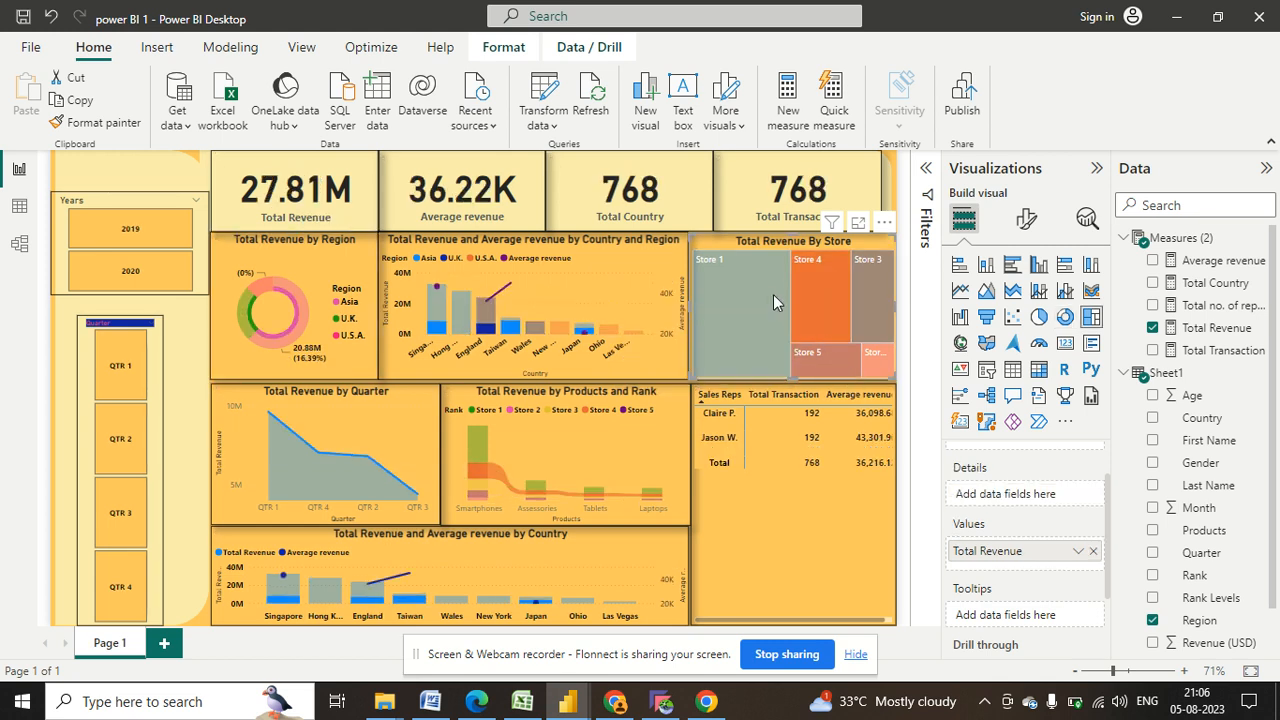
{"action": "left_click", "coordinate": [838, 309]}
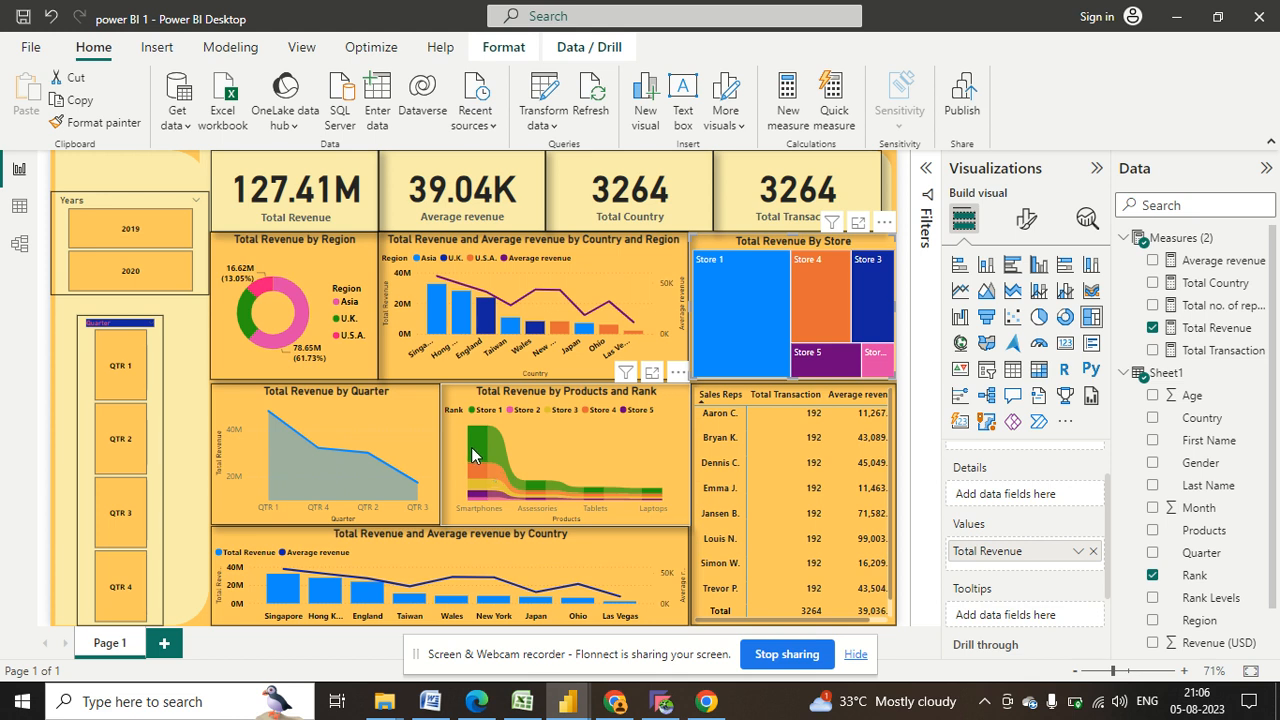
{"action": "mouse_move", "coordinate": [483, 451]}
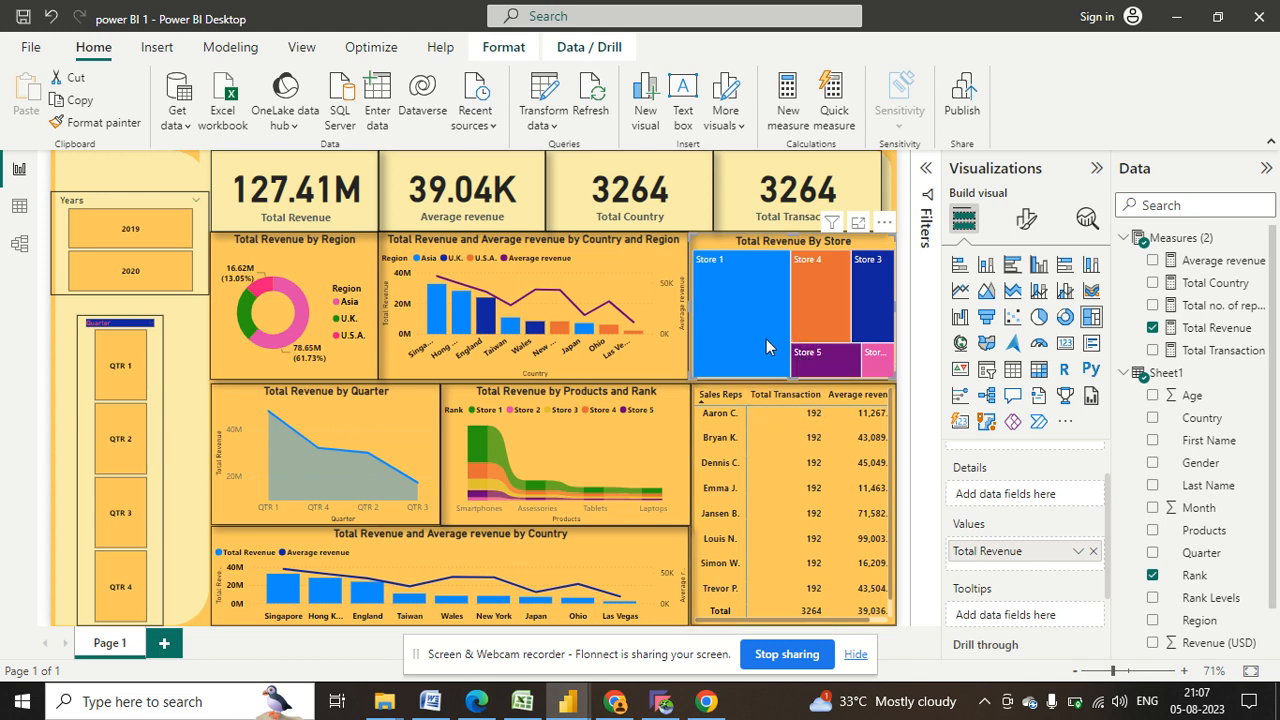
{"action": "mouse_move", "coordinate": [748, 330]}
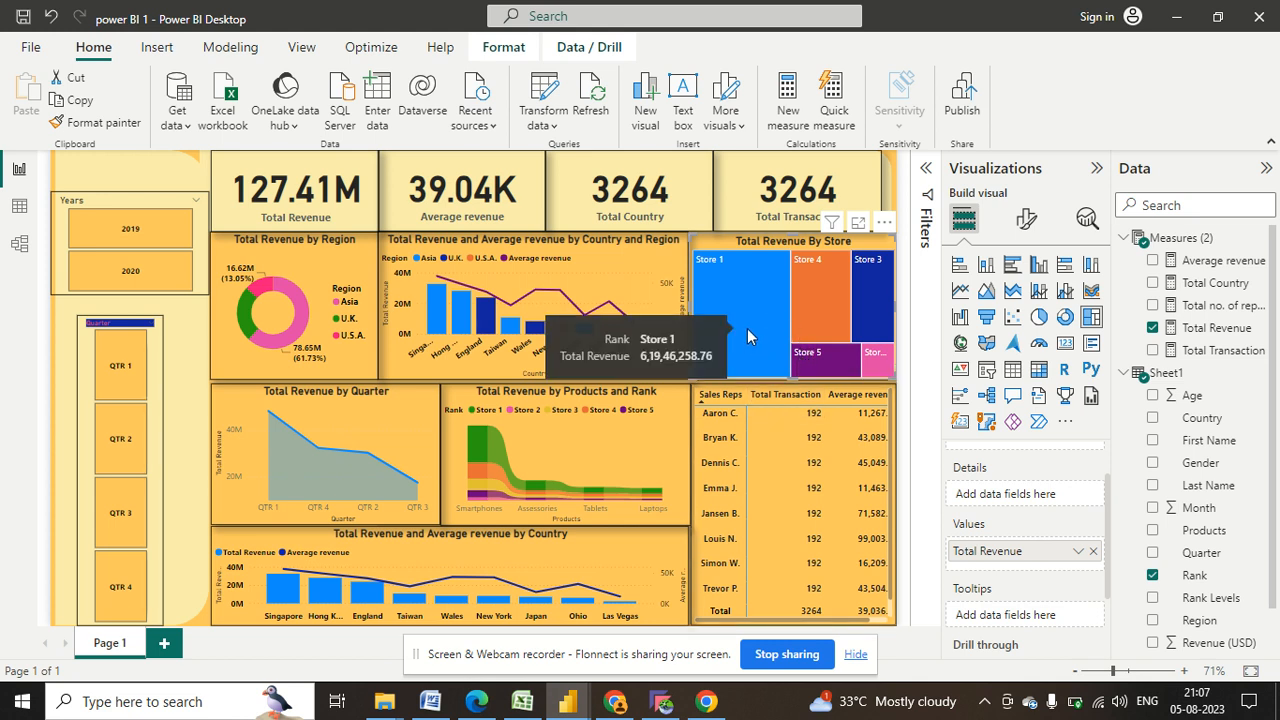